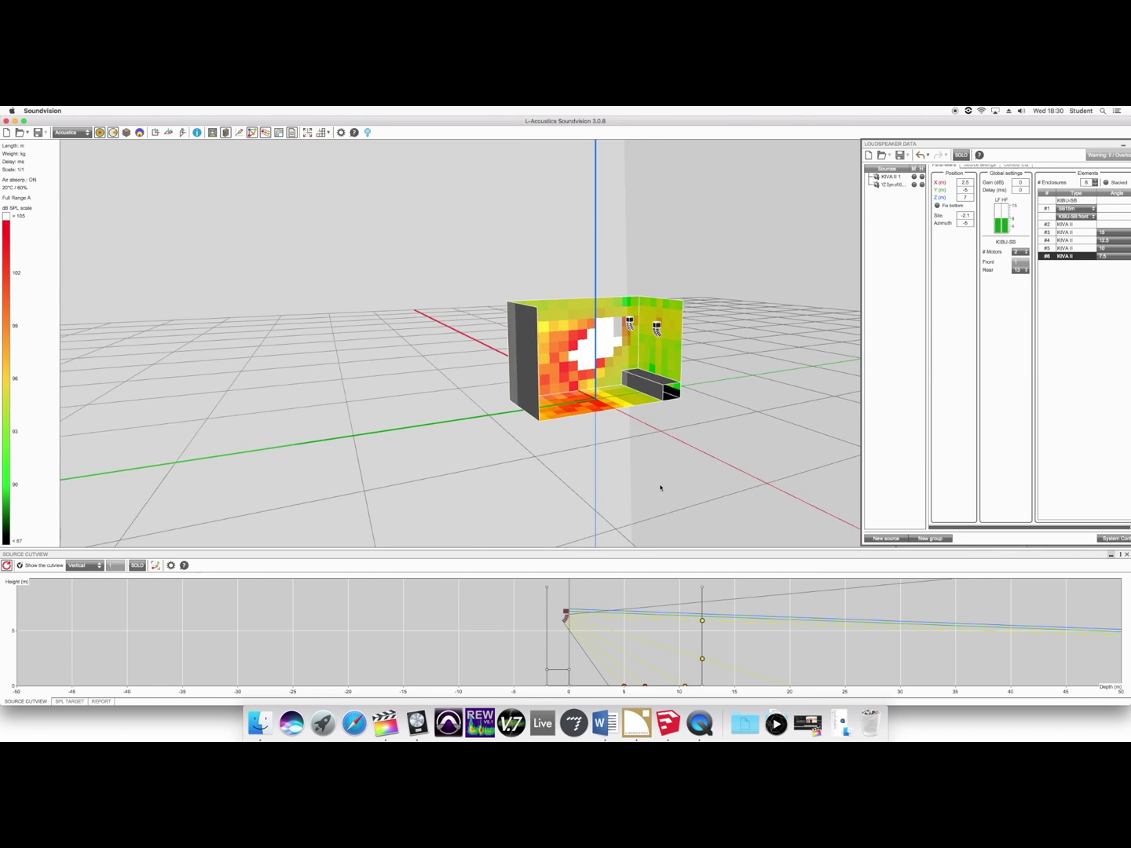
Switch to SketchUp and start a new model.
scroll(659, 488, up, 5)
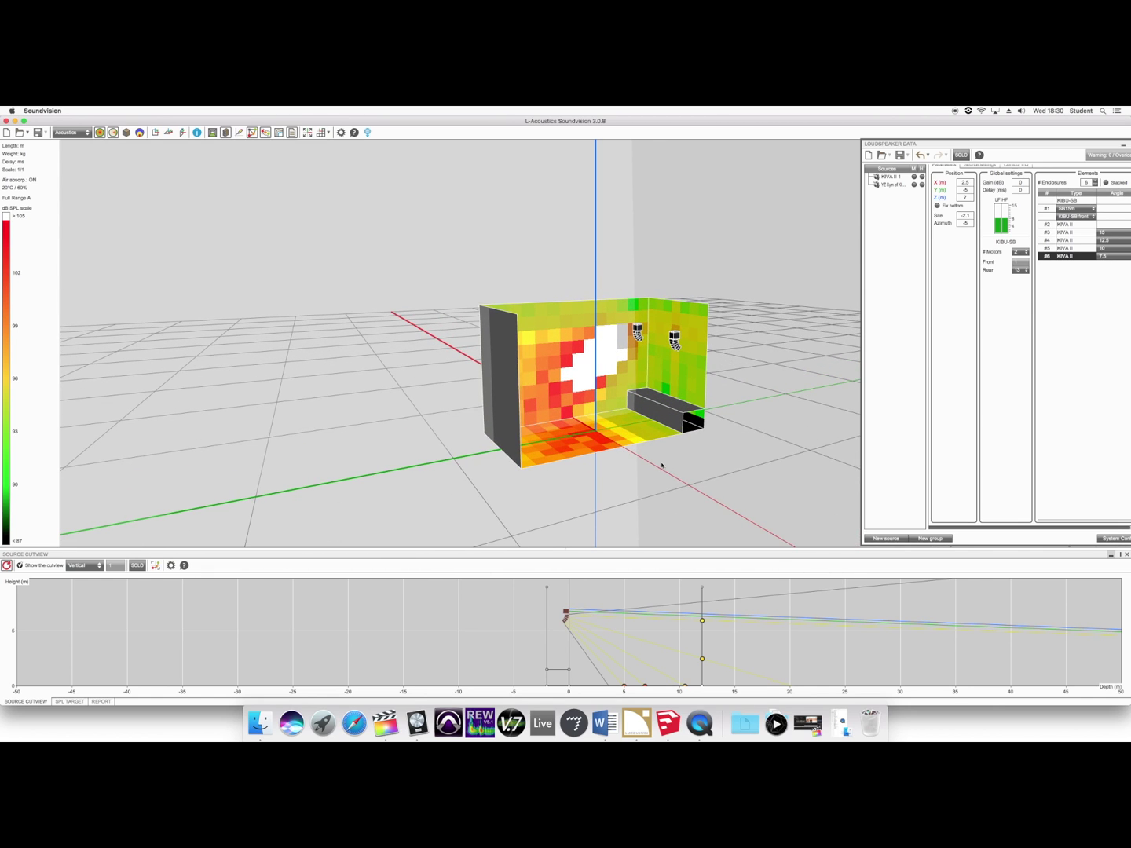
click(669, 722)
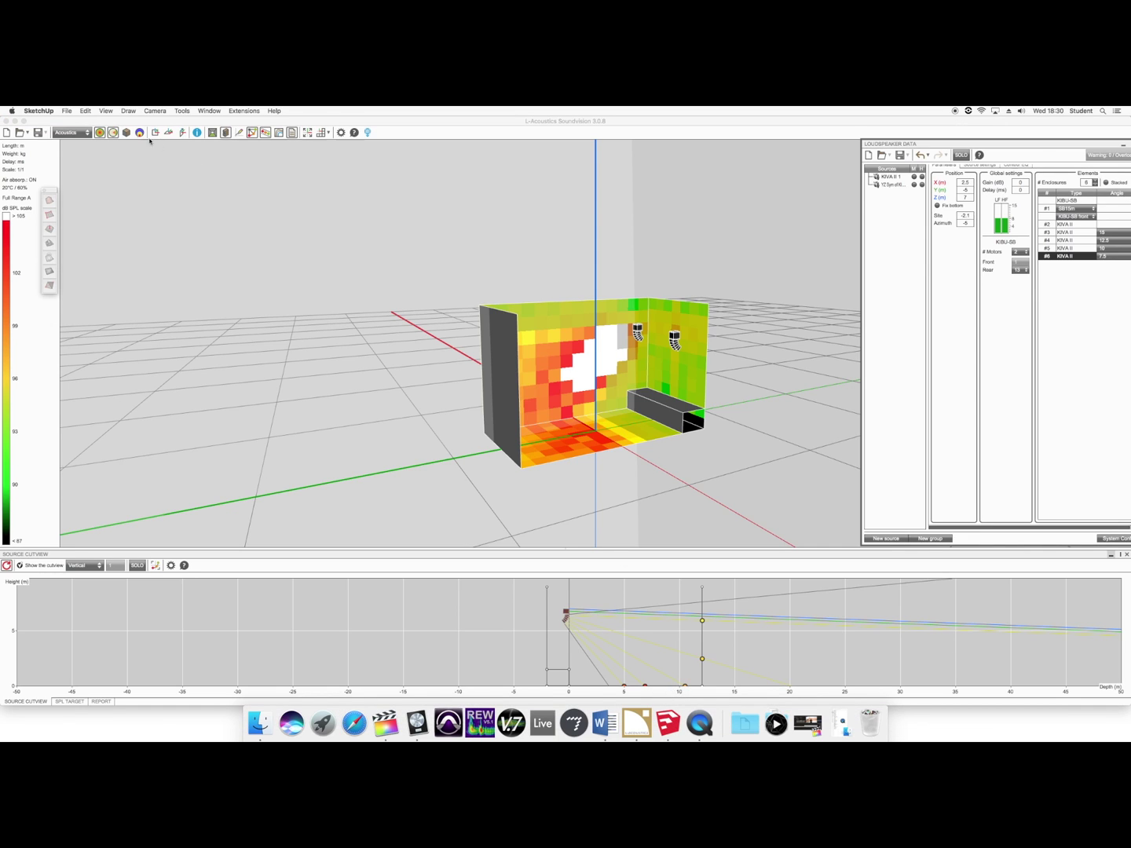
click(67, 111)
click(79, 122)
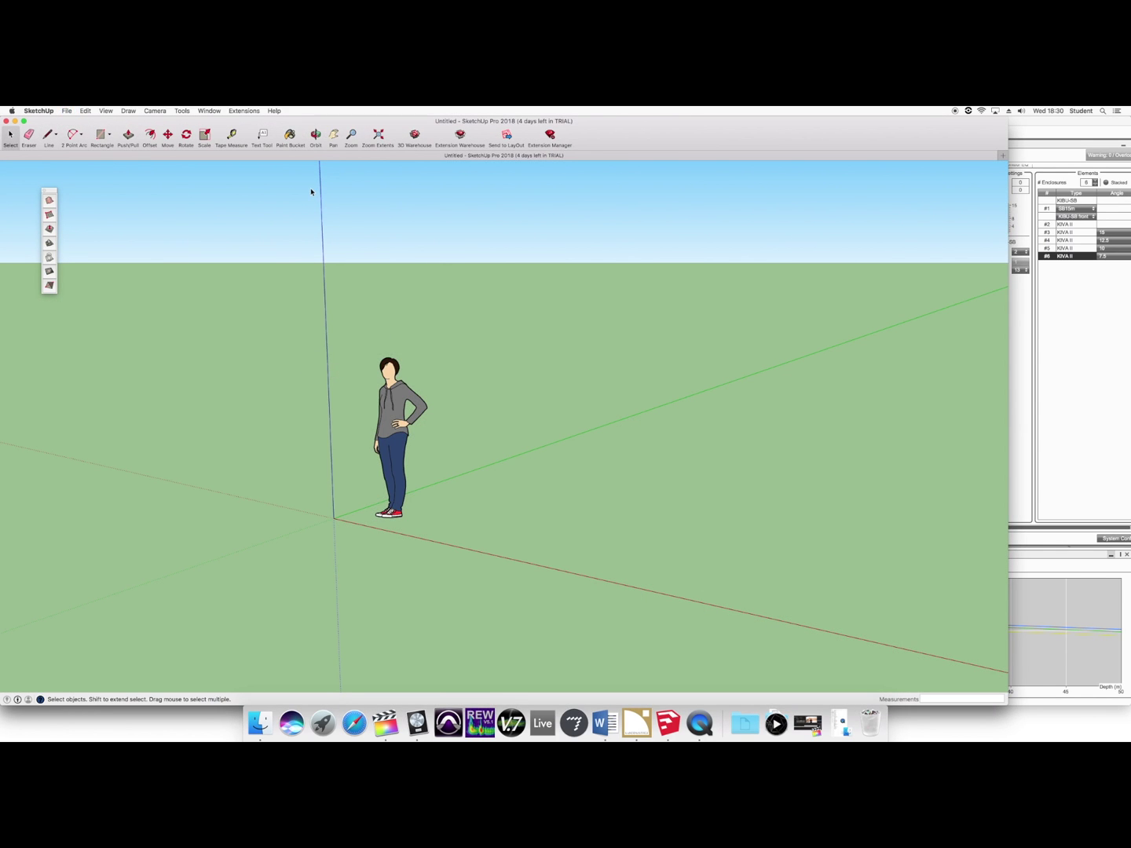
Draw two connected perpendicular edges in top view, with the one along the red axis about 13.8 m long.
click(312, 141)
drag(333, 297, 534, 314)
drag(434, 550, 454, 528)
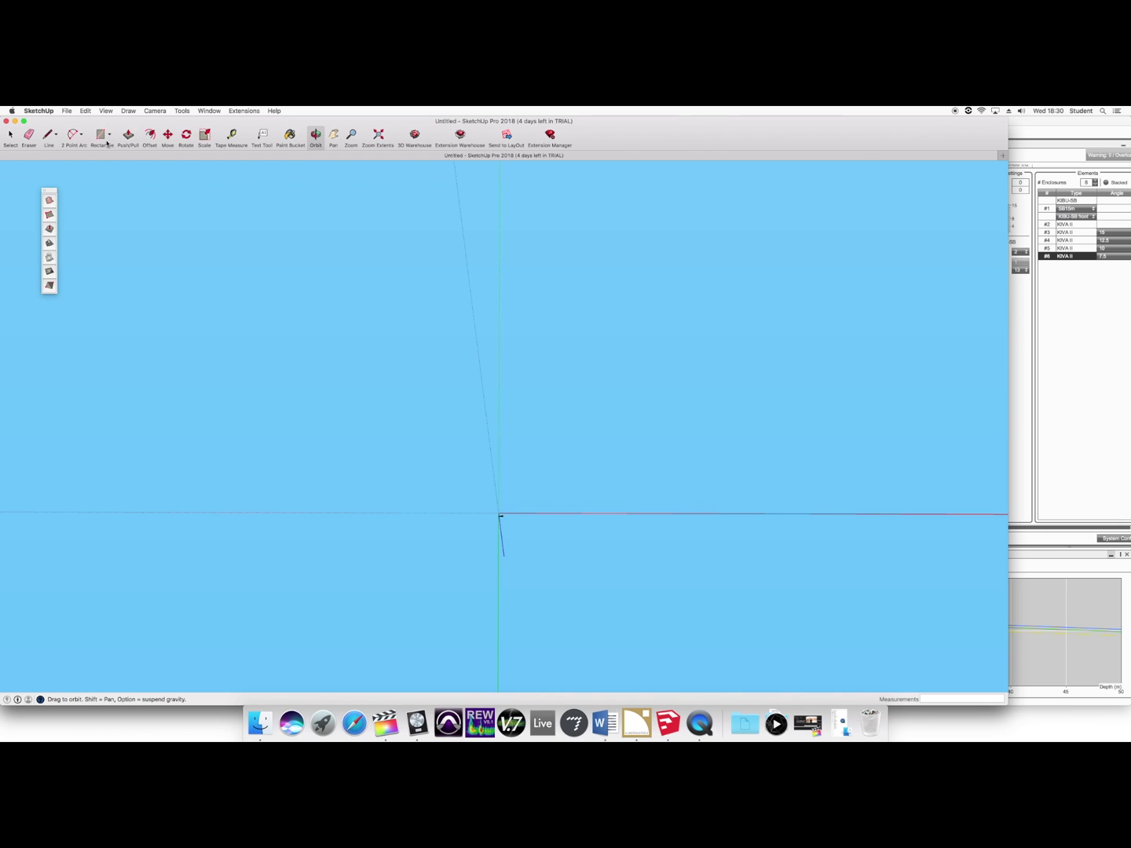
click(49, 137)
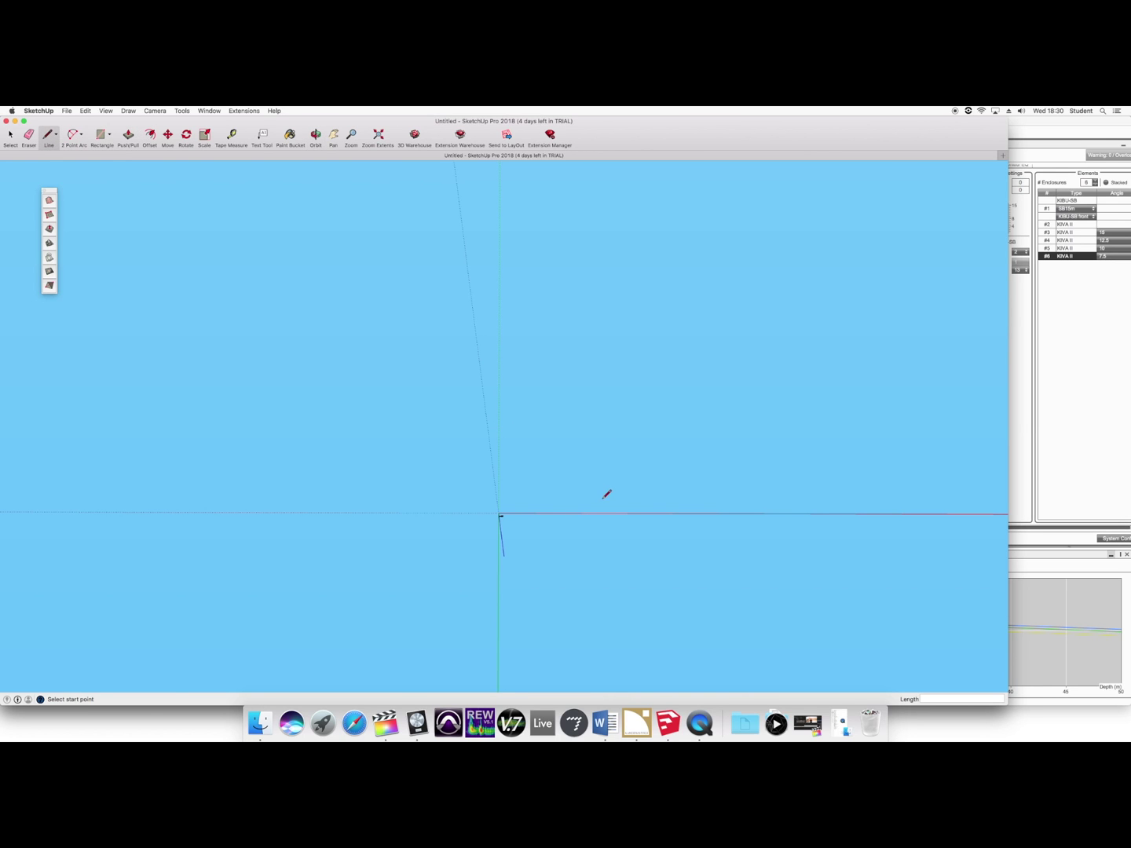
click(616, 454)
click(619, 507)
click(934, 699)
key(BackSpace)
key(BackSpace)
key(BackSpace)
key(BackSpace)
click(508, 511)
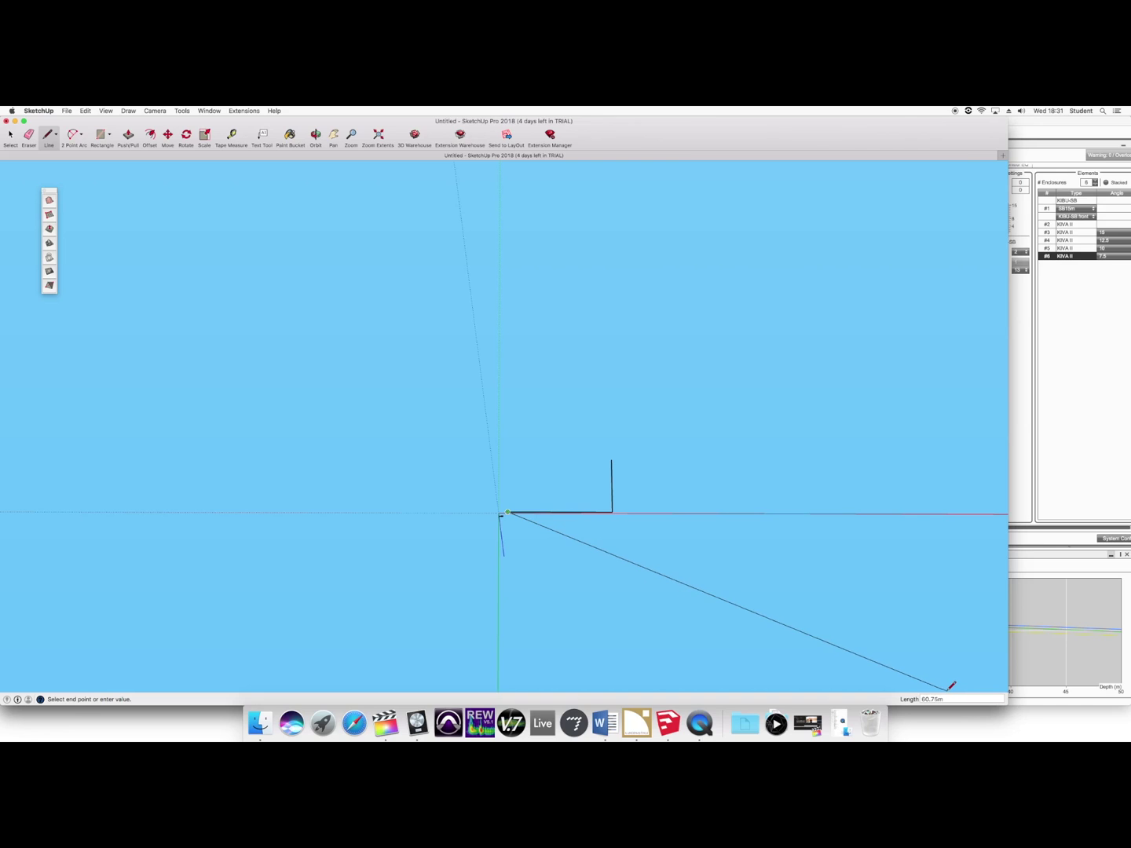
key(Escape)
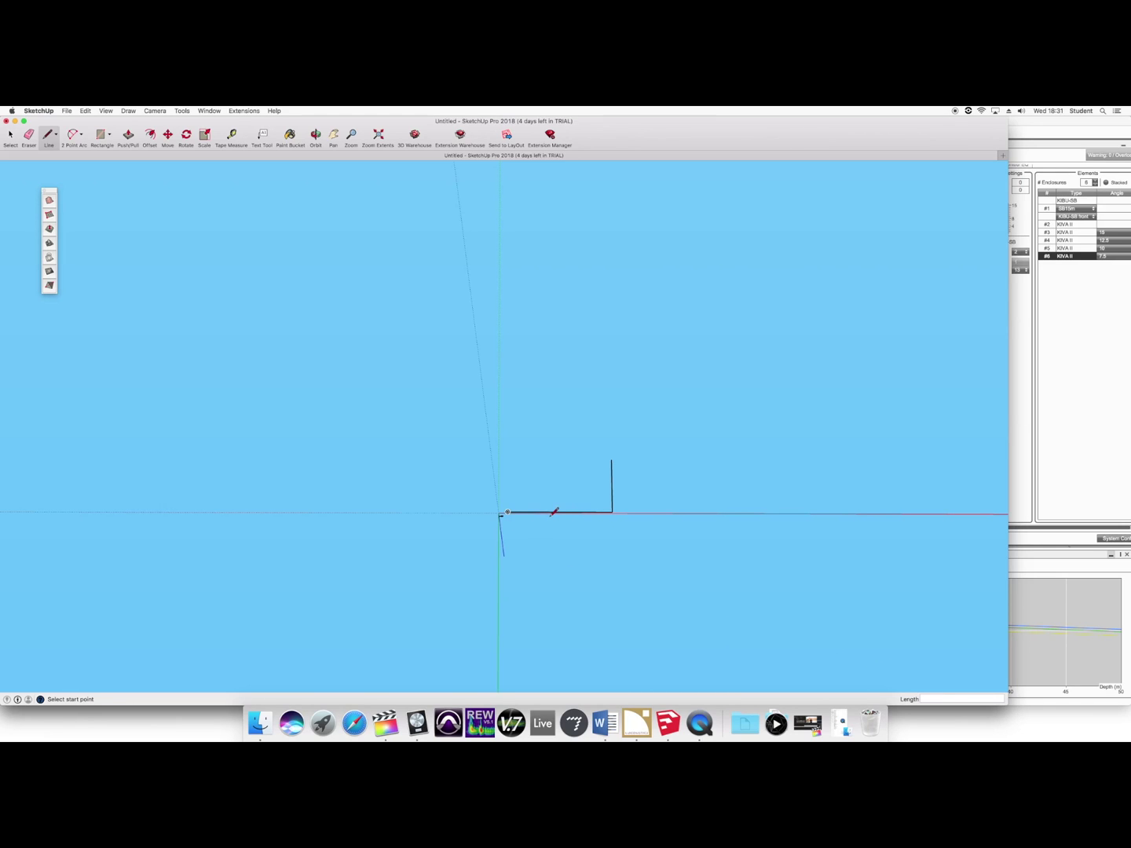
Set the length of the edge along the red axis to 14 m through its entity information.
click(10, 138)
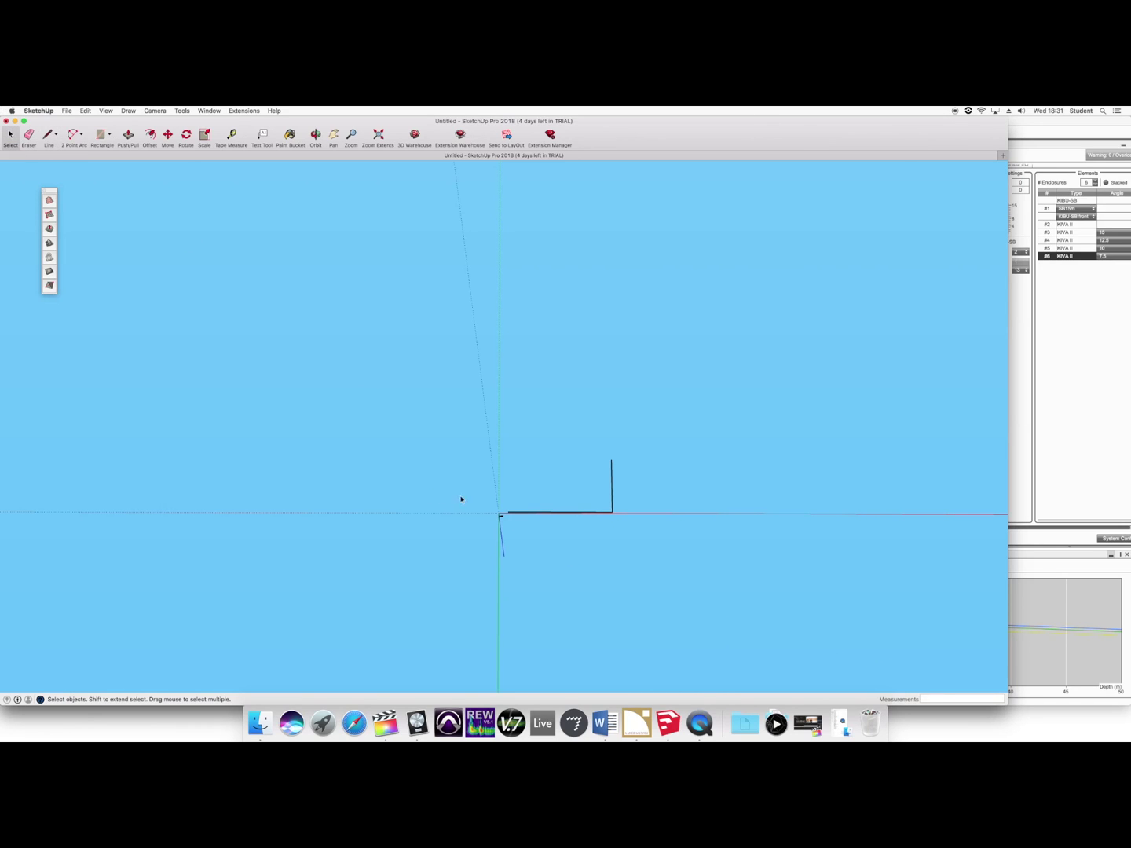
right_click(571, 515)
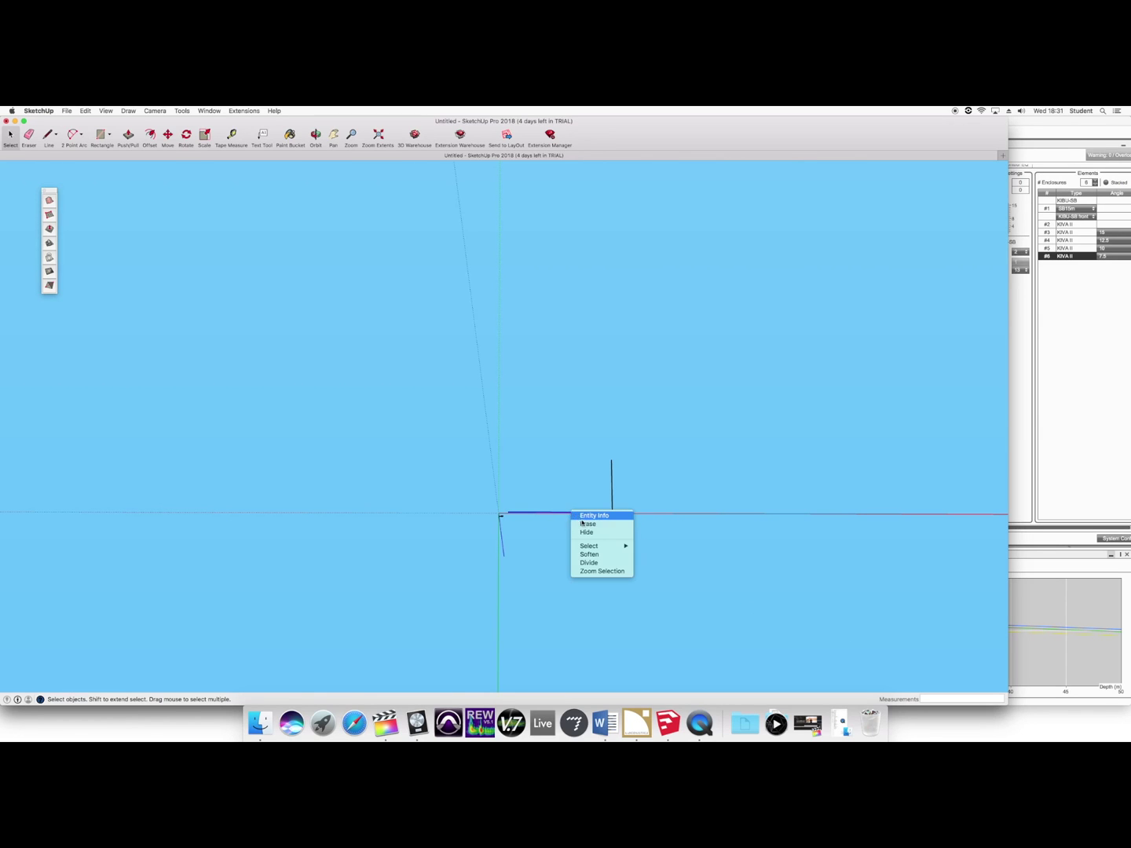
click(590, 516)
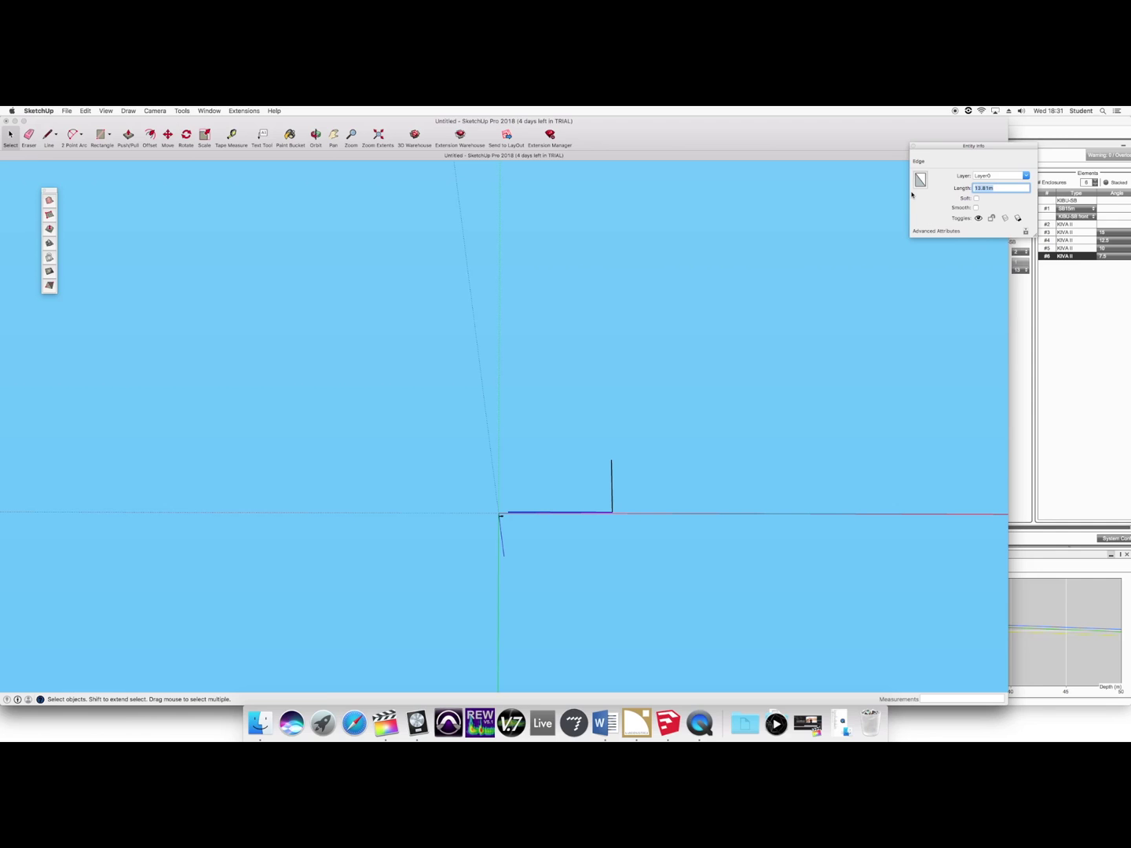
text(14.00)
key(Return)
click(913, 146)
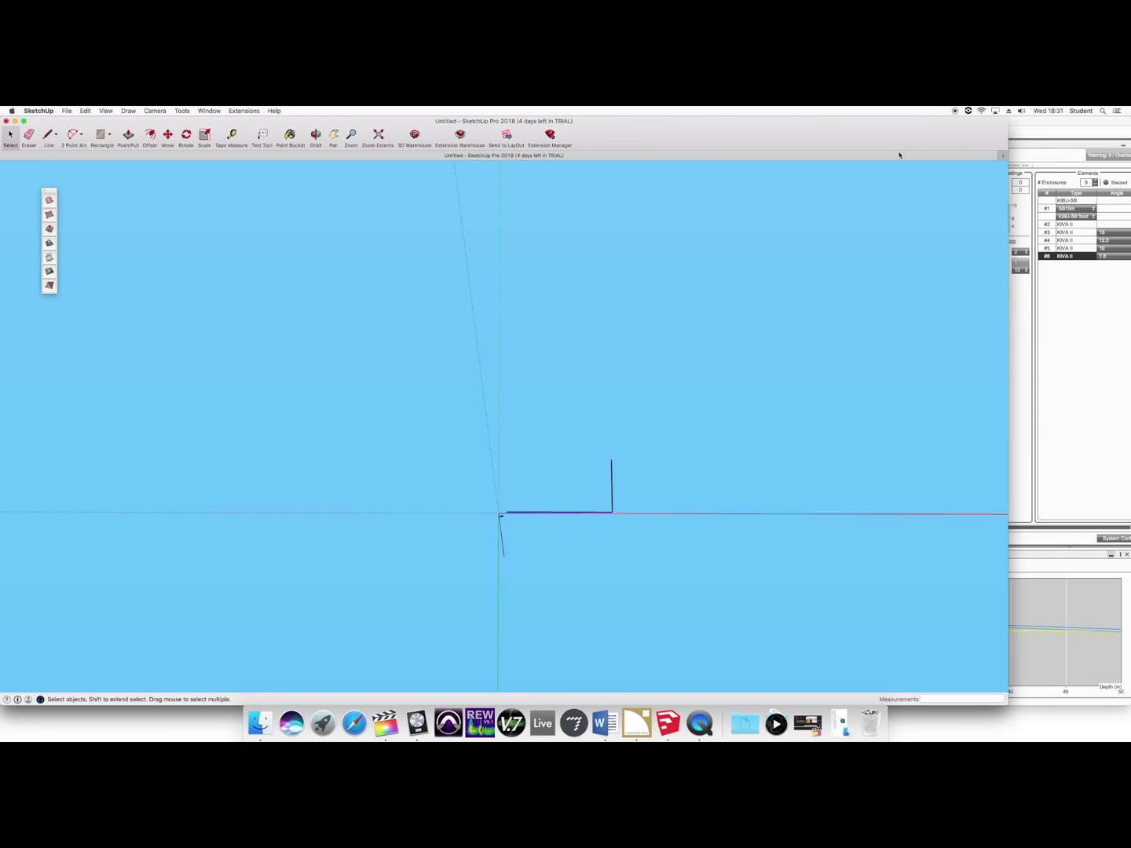
Draw the two missing edges from the long edge's free end to close the outline into a rectangular face.
click(49, 135)
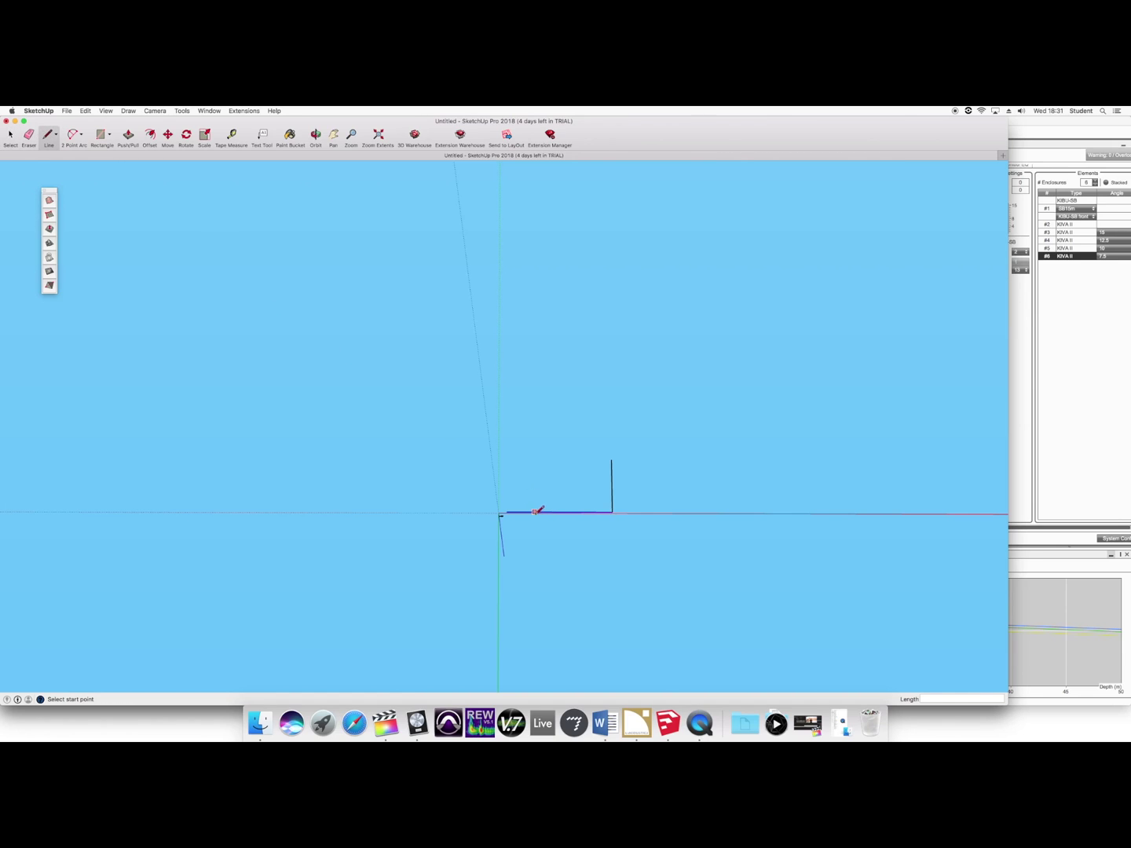
click(506, 512)
click(506, 459)
click(612, 460)
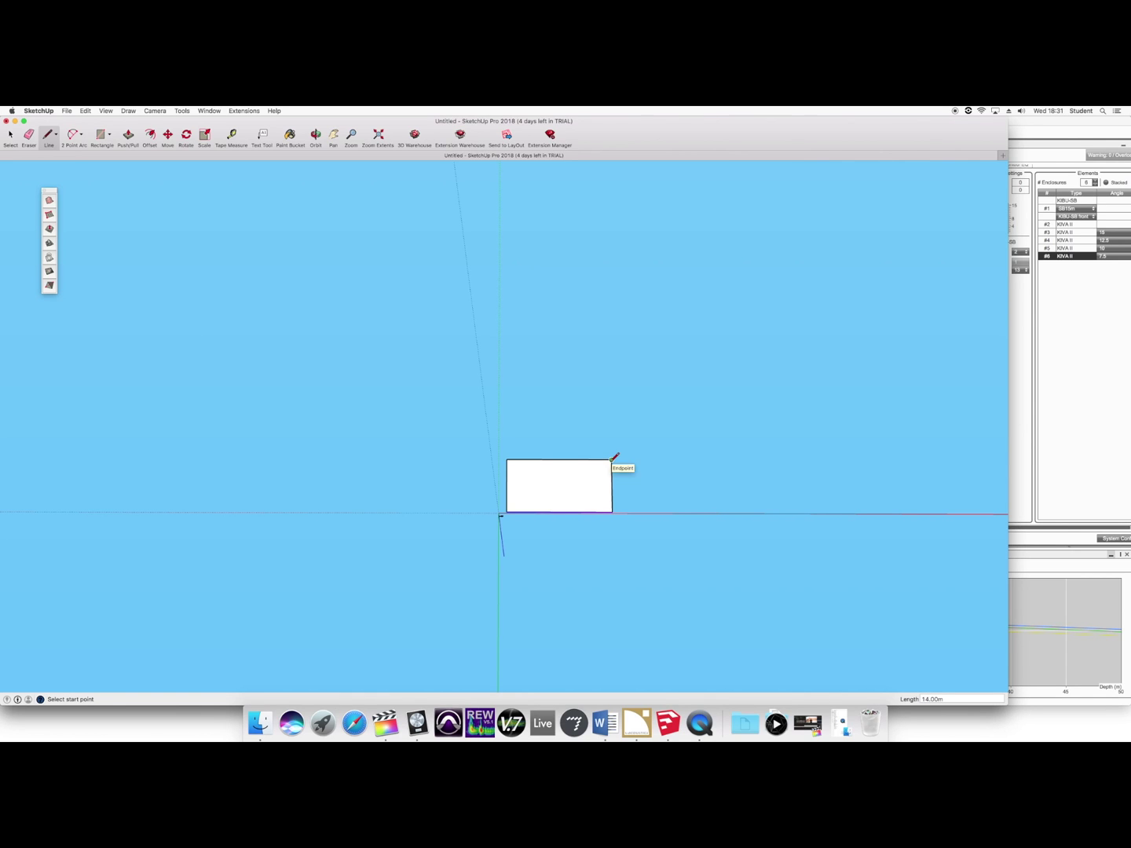
Select the whole rectangle and move it about 8.5 m so that it lies roughly centred over the origin.
click(166, 135)
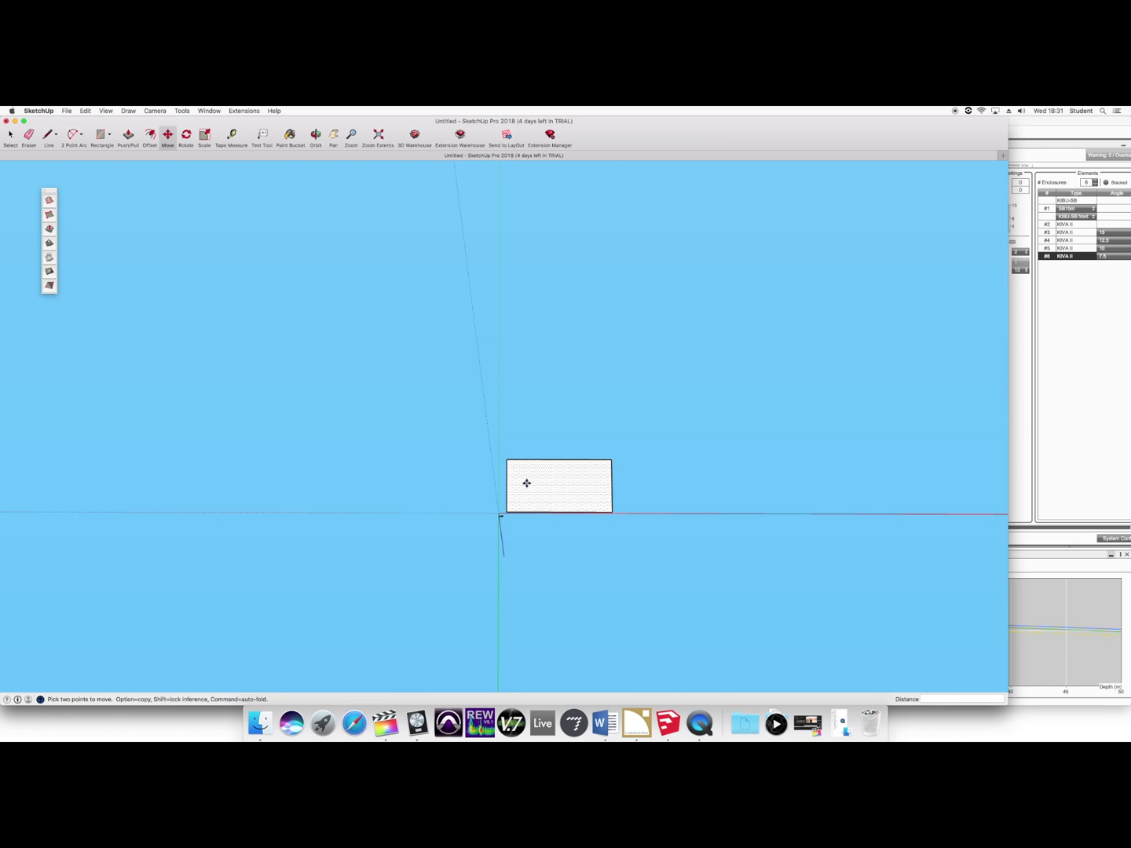
click(10, 136)
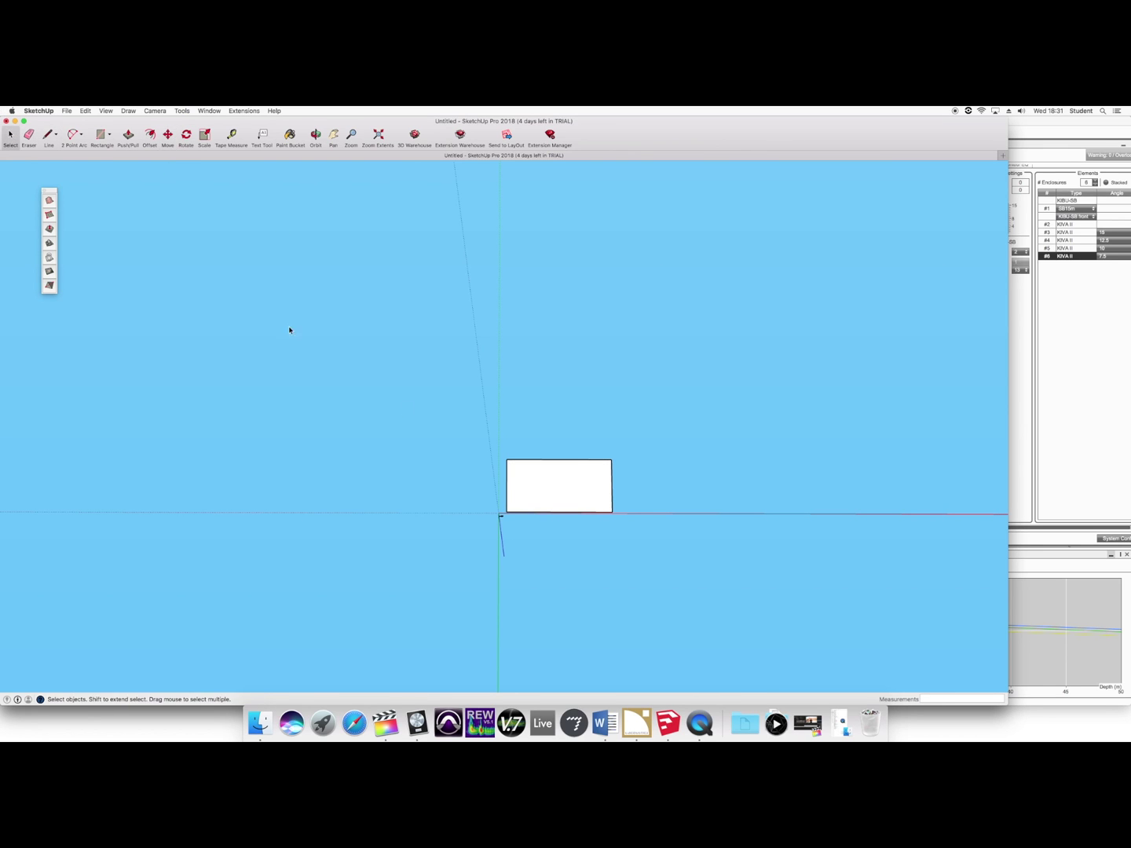
drag(486, 449, 680, 585)
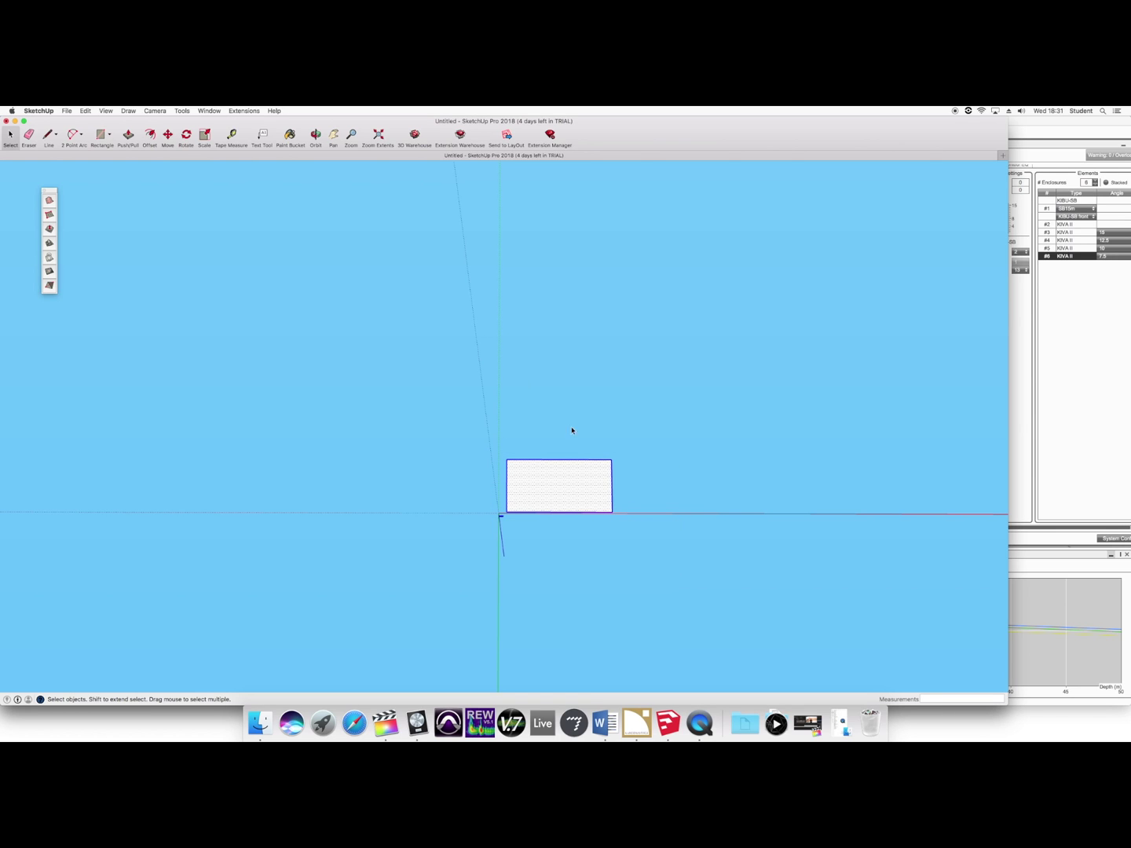
click(172, 139)
click(559, 493)
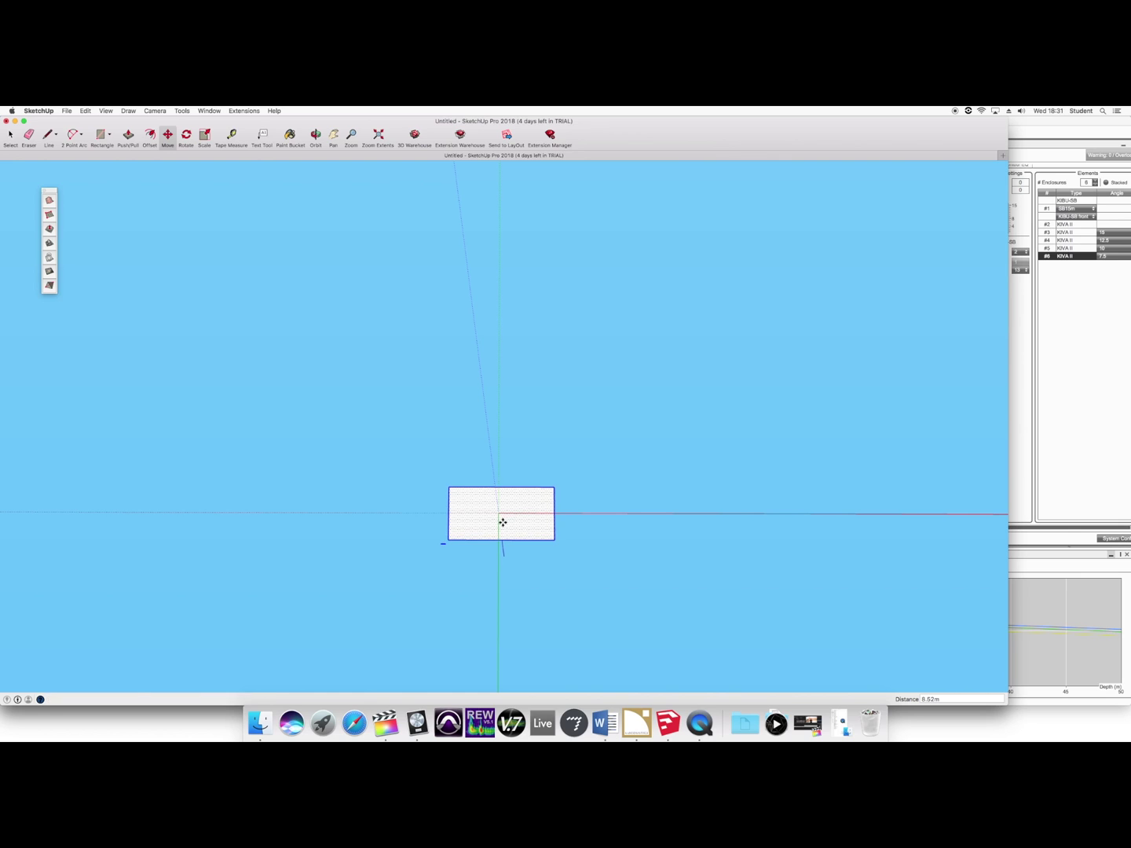
scroll(506, 521, up, 2)
scroll(506, 522, up, 4)
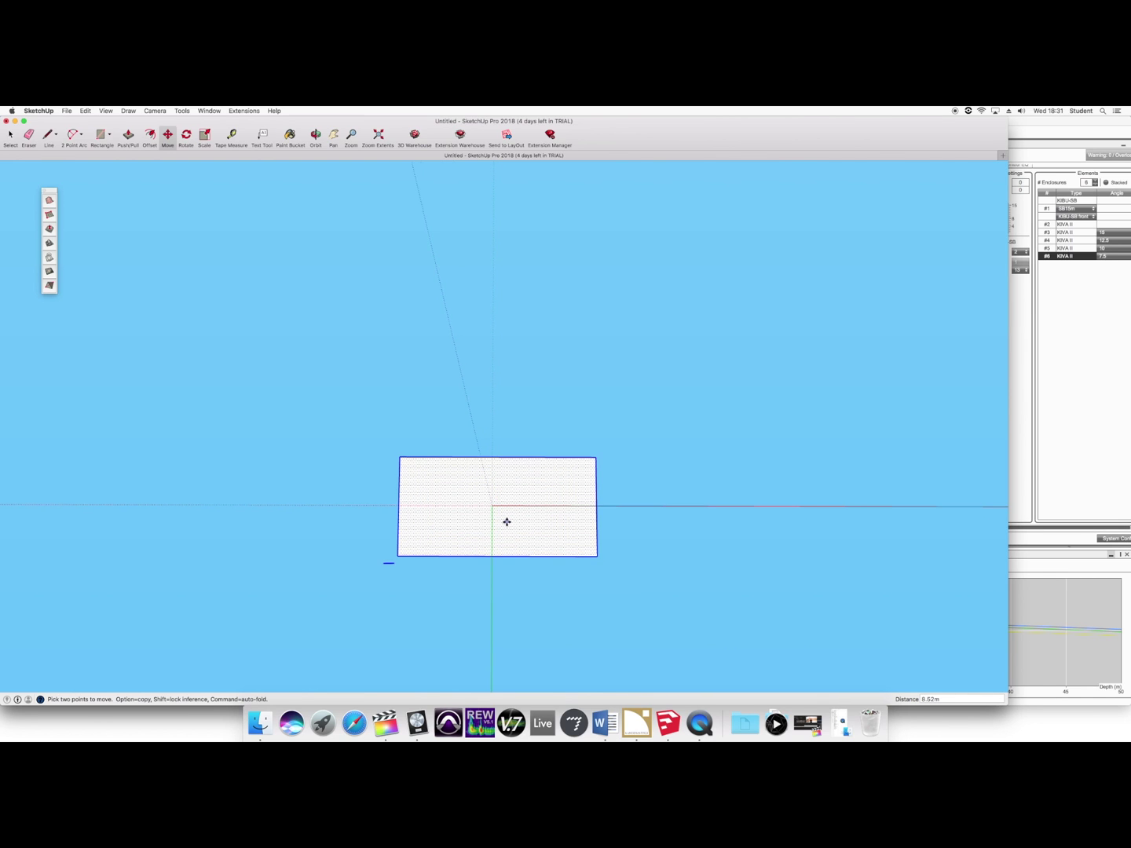
Measure from the red axis to both corners of the rectangle's short edge on the positive red side.
click(231, 135)
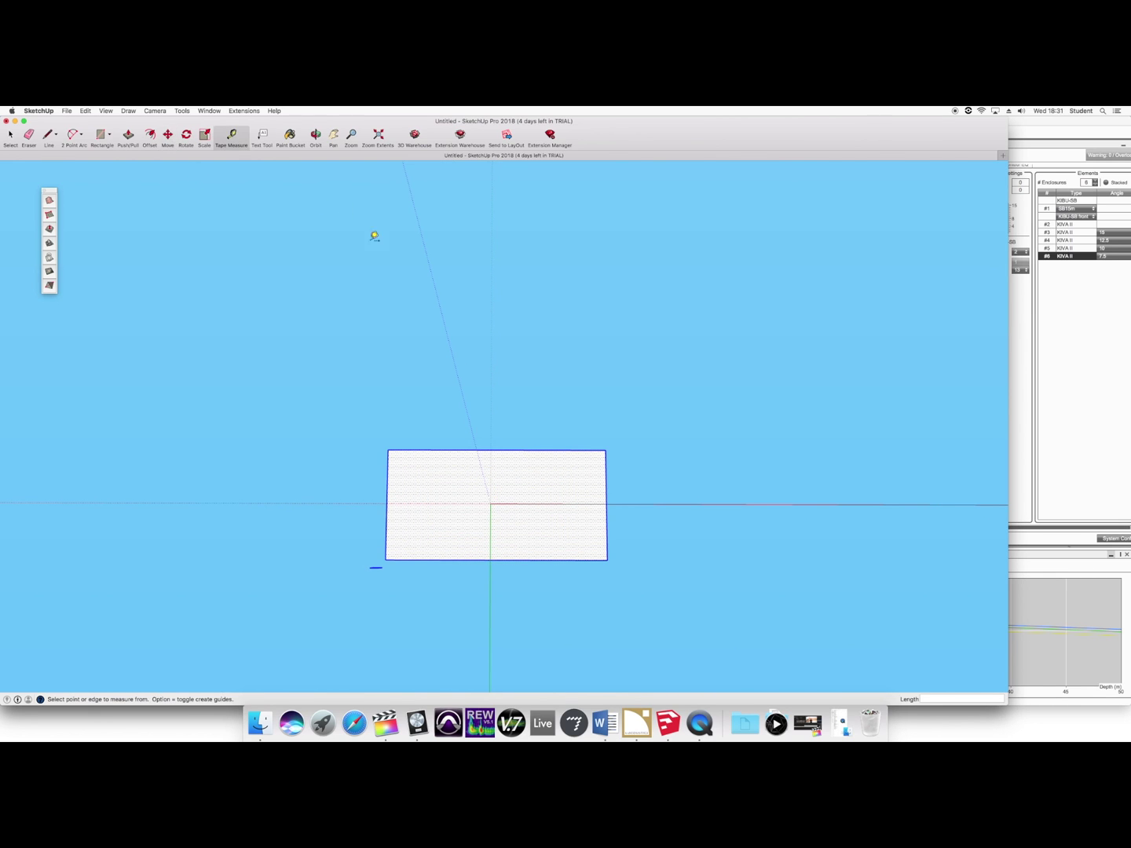
click(604, 451)
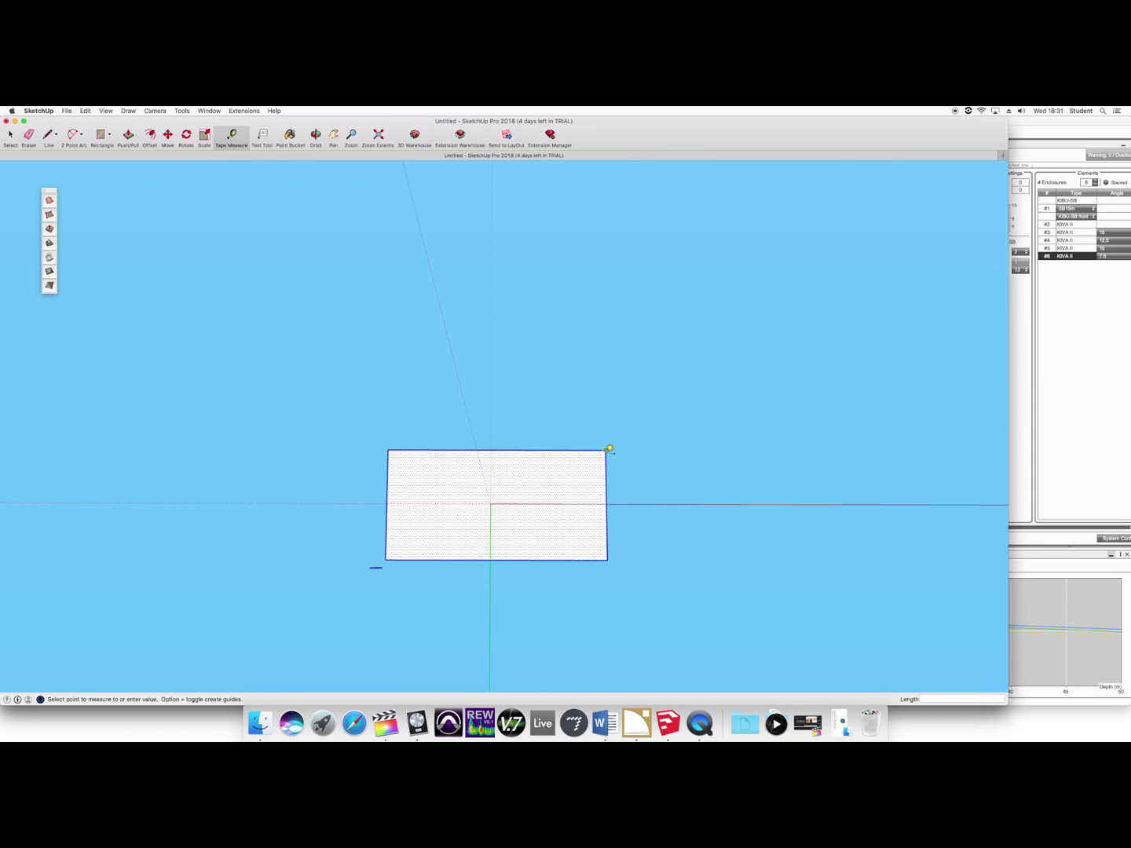
click(606, 503)
click(606, 504)
click(607, 559)
Move the rectangle 0.04 m along the green axis to centre it on the red axis.
click(169, 141)
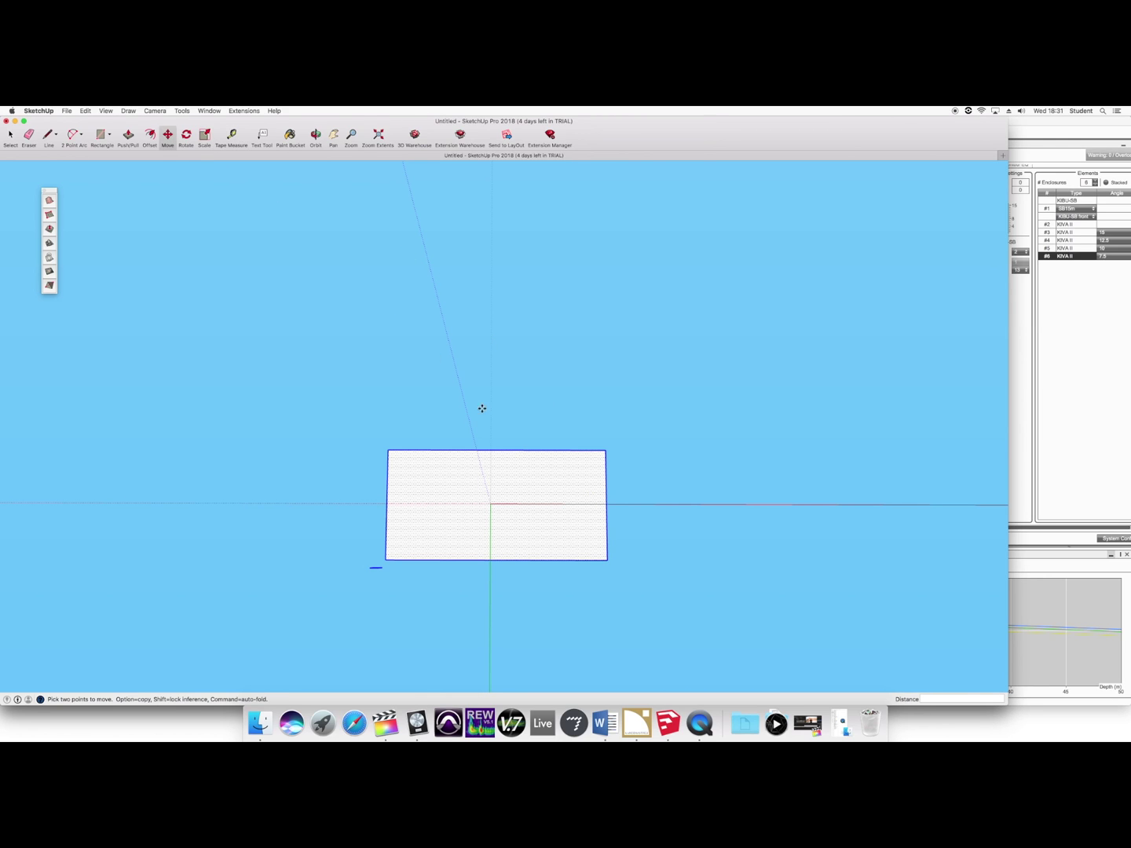
click(545, 527)
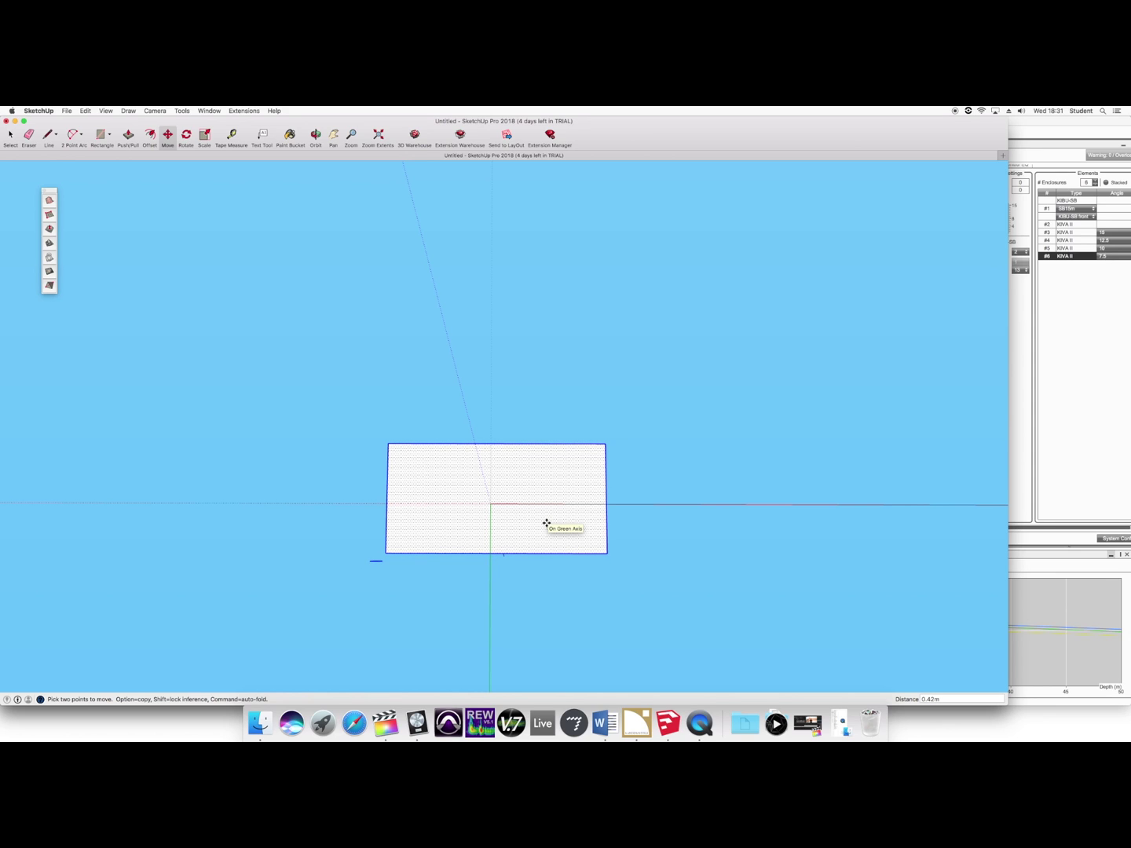
click(546, 523)
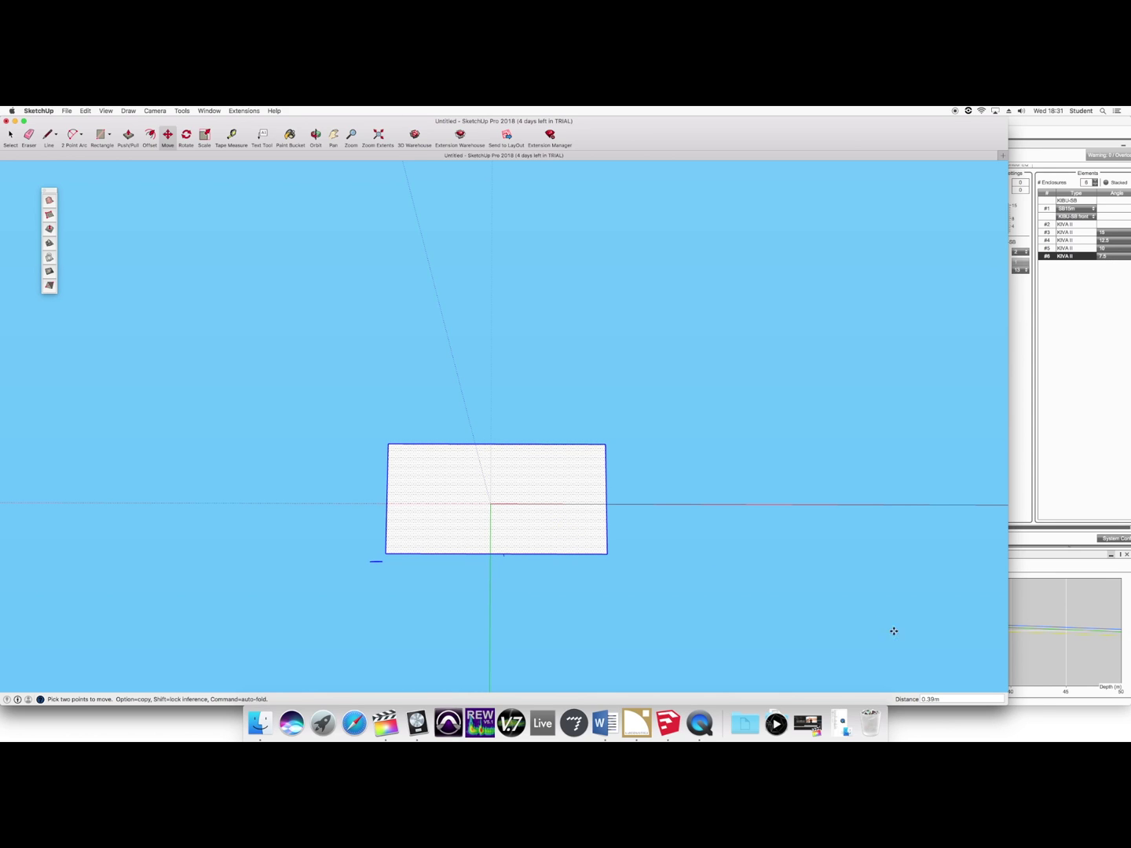
click(932, 698)
key(BackSpace)
key(Return)
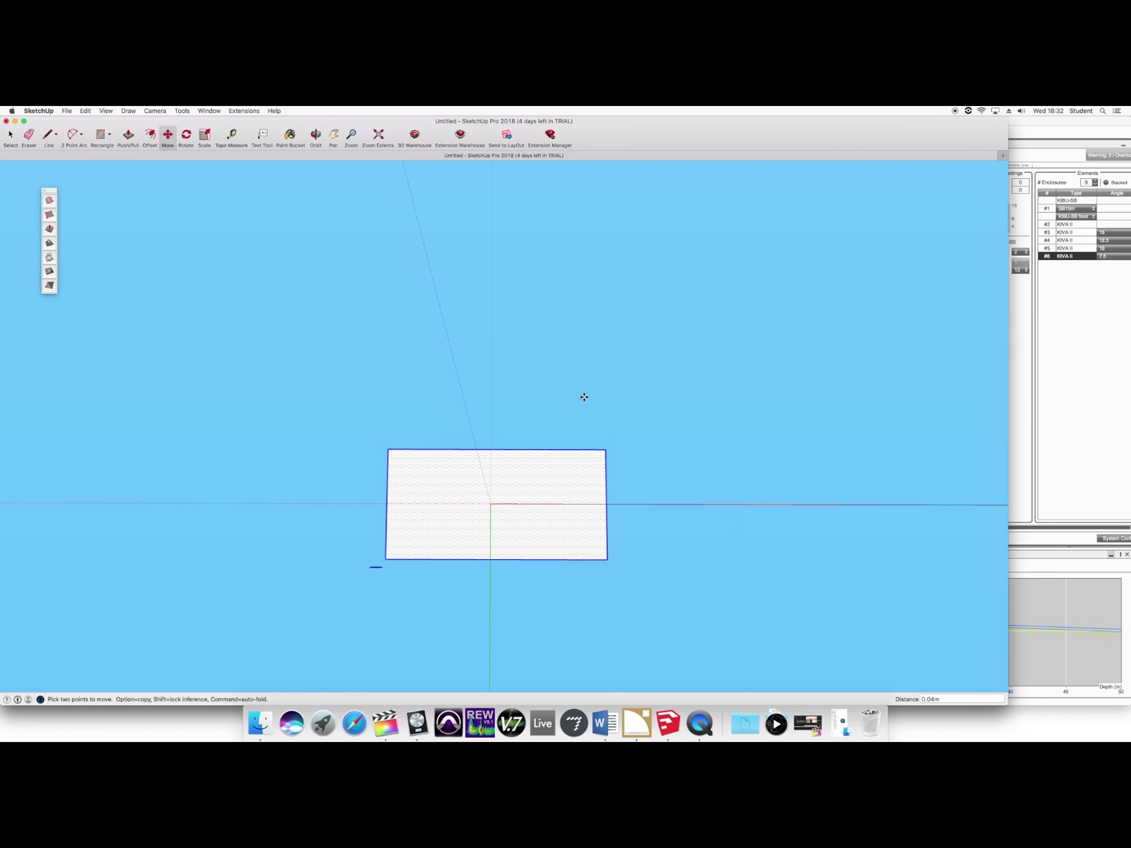
Measure again from both corners of the short edge on the positive red side to the red axis.
click(231, 135)
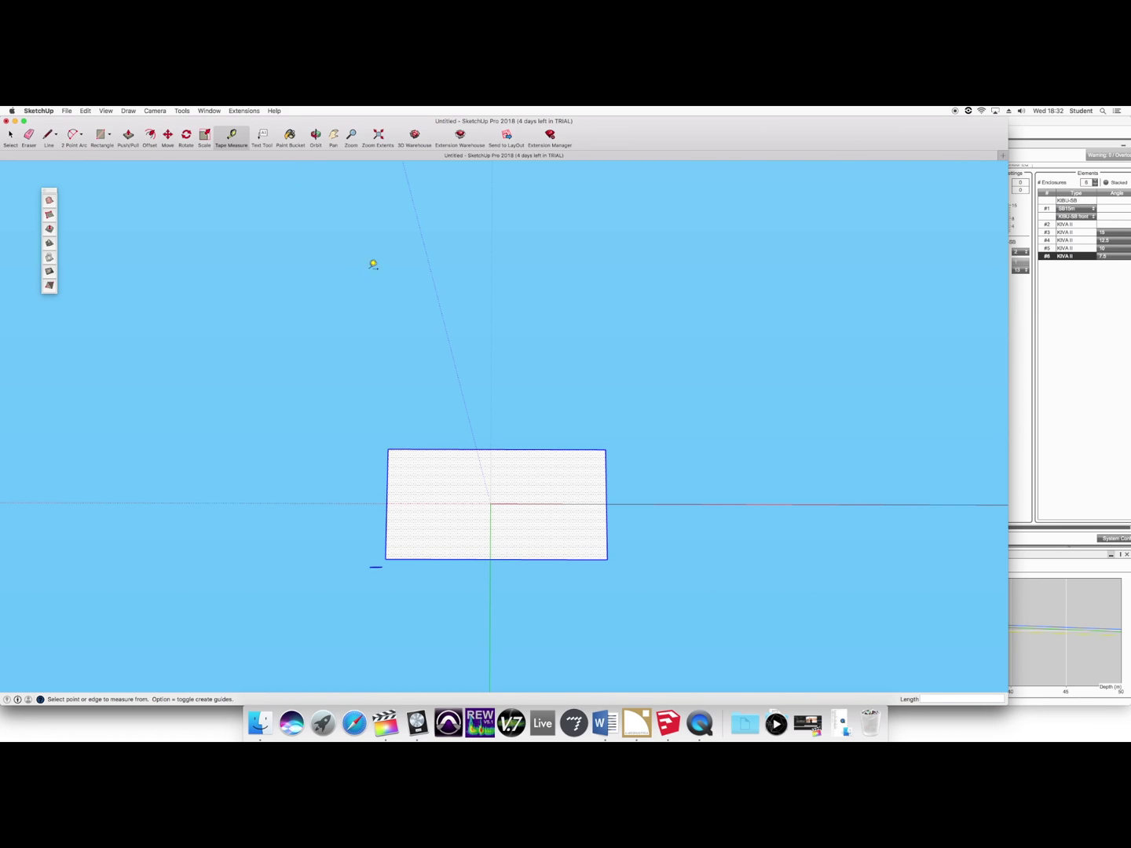
click(605, 450)
click(608, 515)
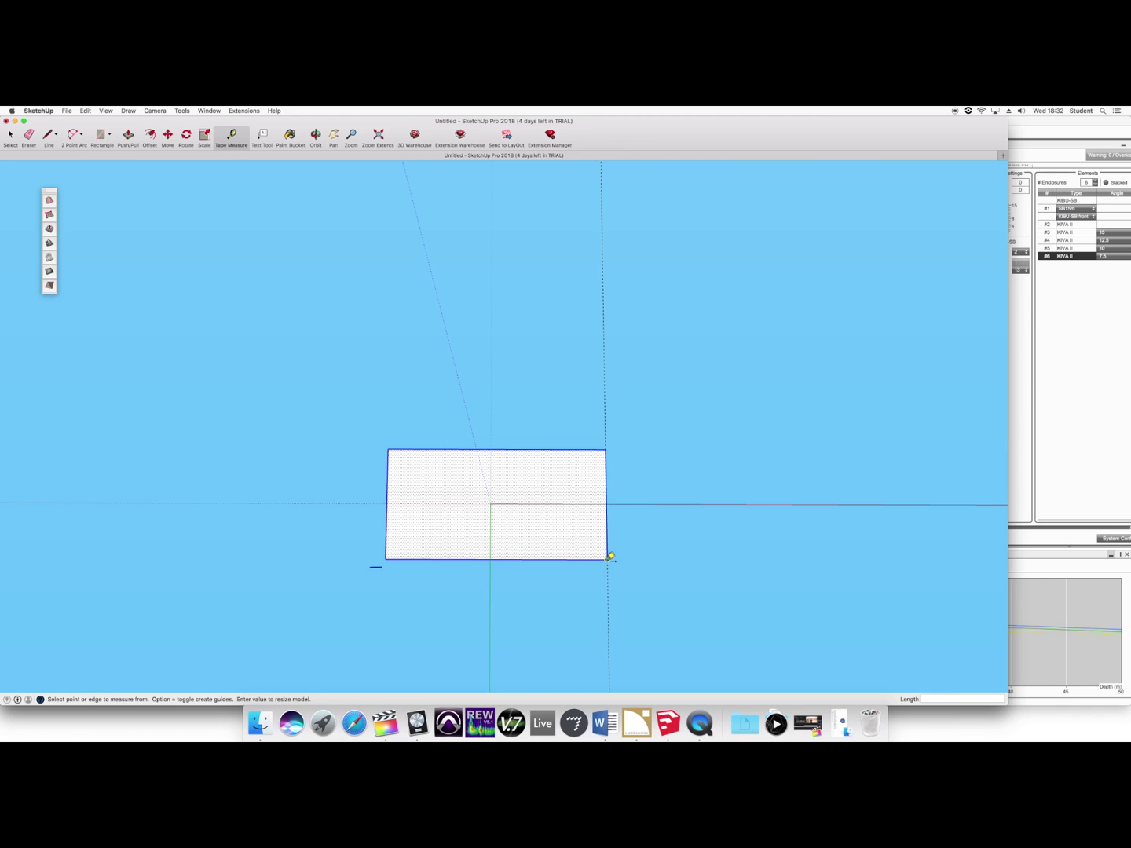
click(607, 559)
click(612, 503)
Measure the distances between the origin and both short edges of the rectangle along the red axis.
click(386, 502)
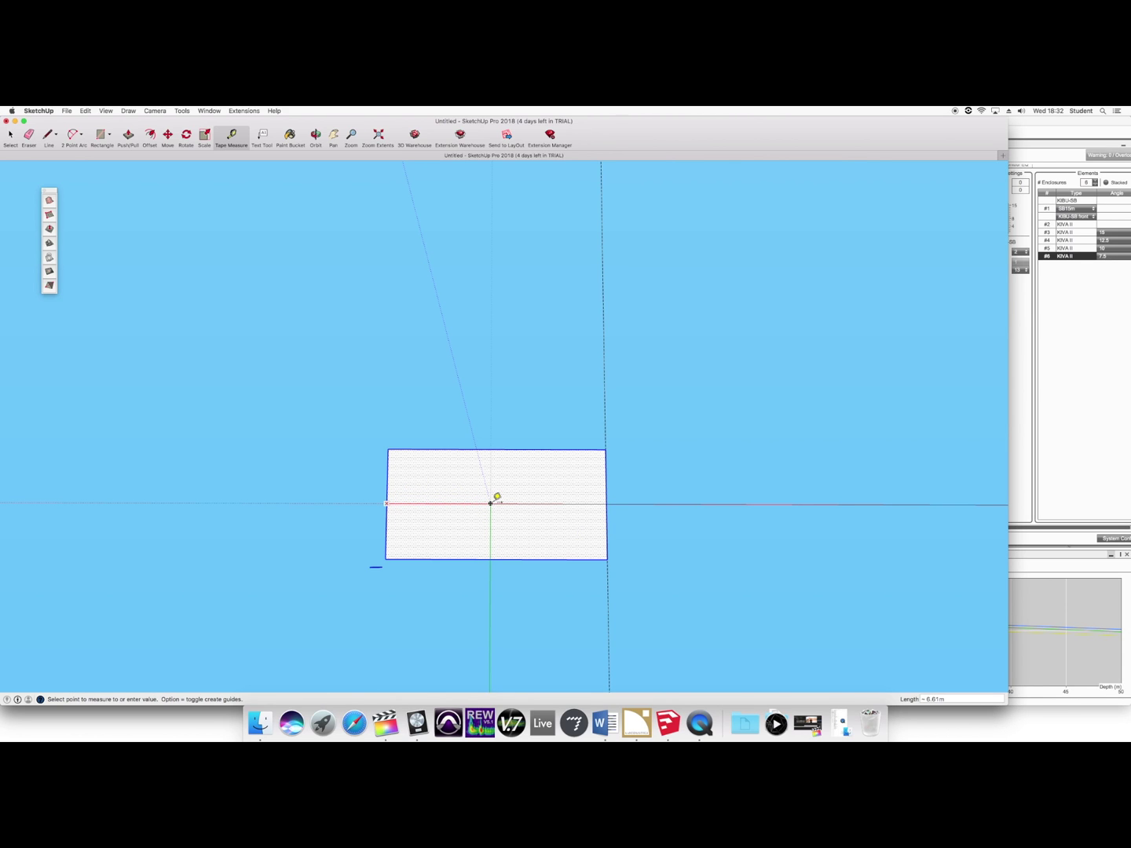
click(491, 503)
click(491, 504)
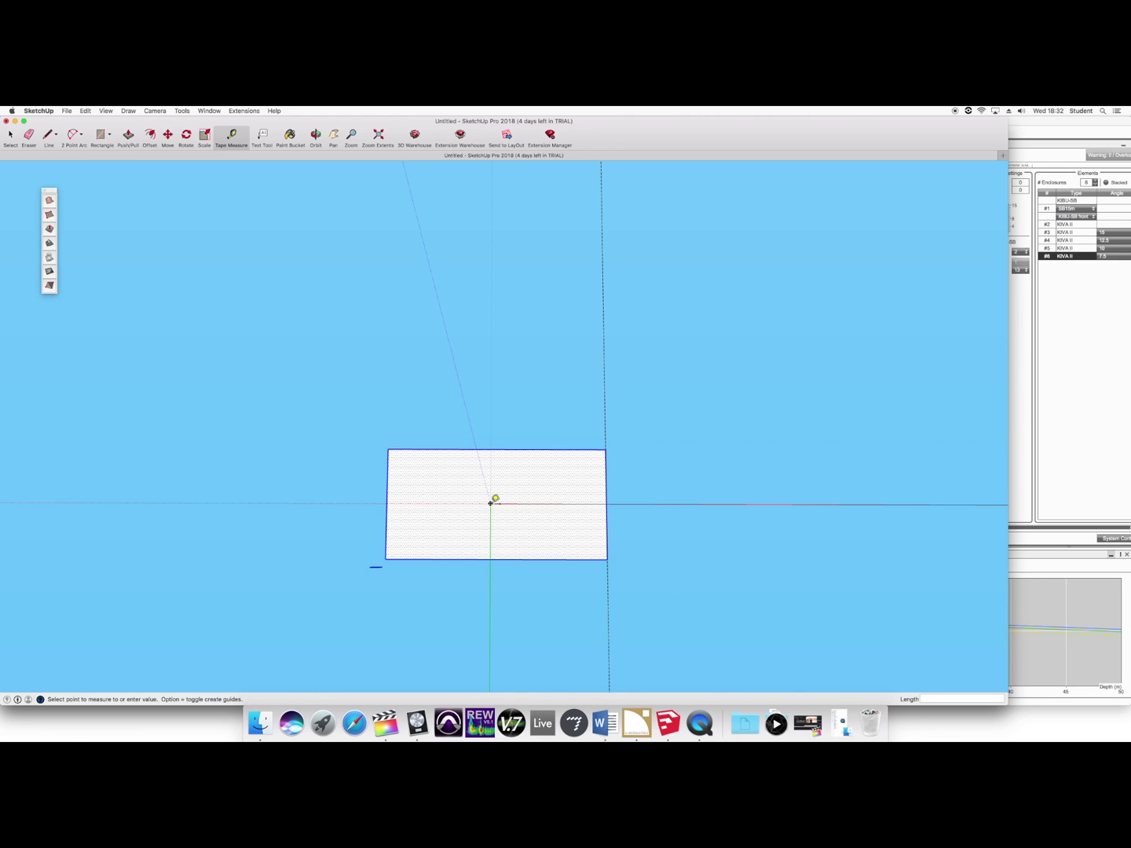
click(609, 502)
Select the rectangle and move it 0.39 m along the red axis in the negative direction to centre it on the origin.
click(7, 137)
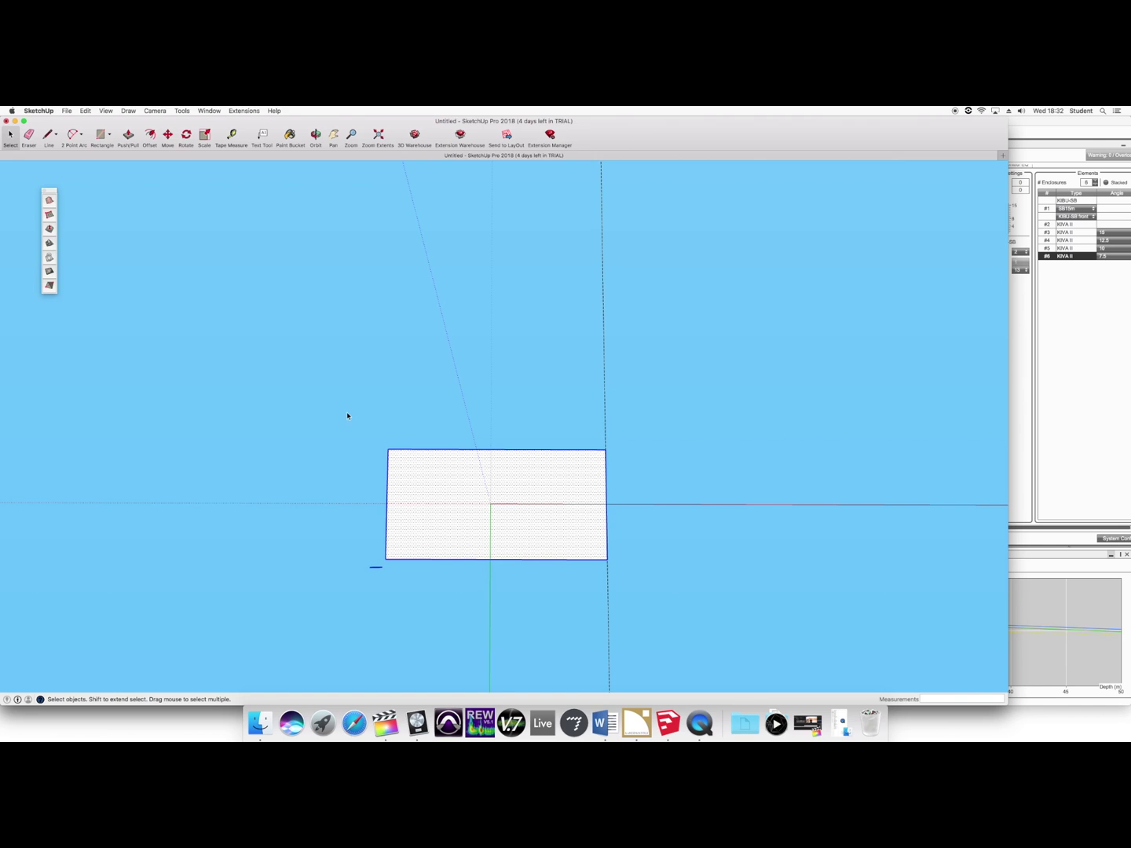
drag(347, 416, 664, 602)
click(168, 135)
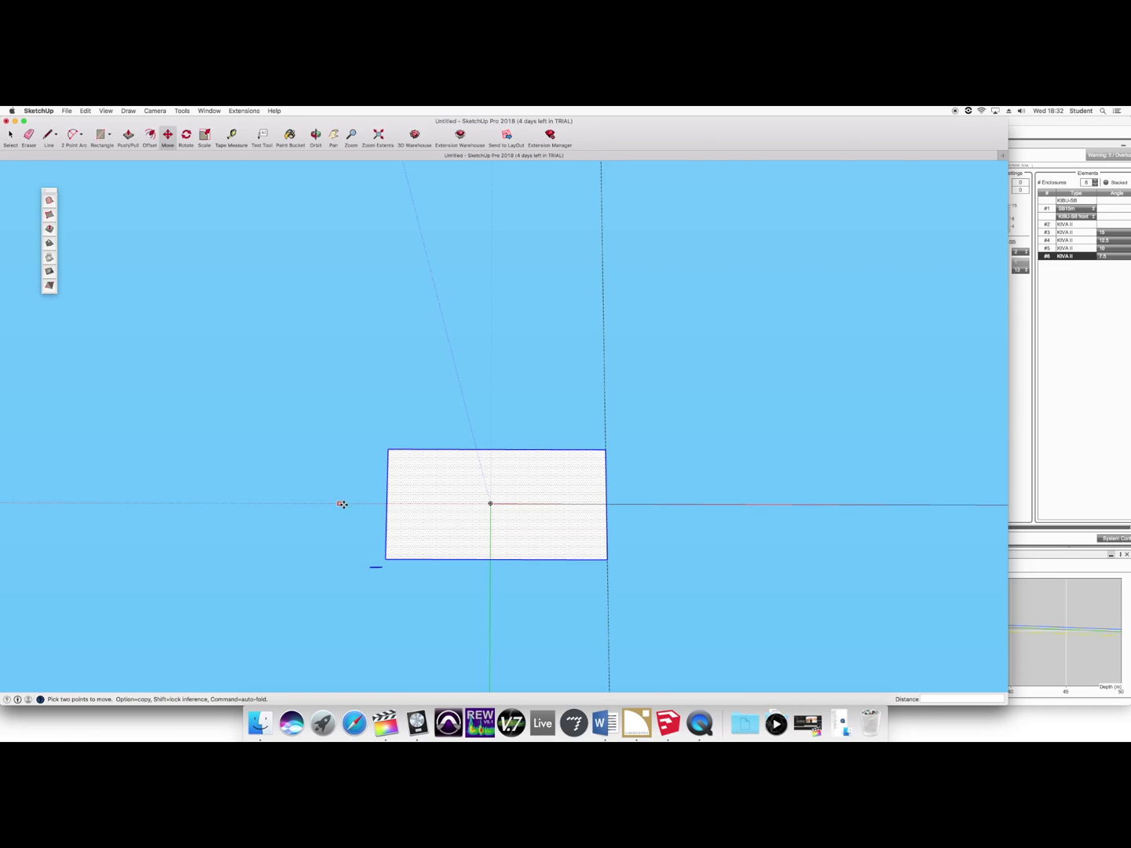
click(394, 514)
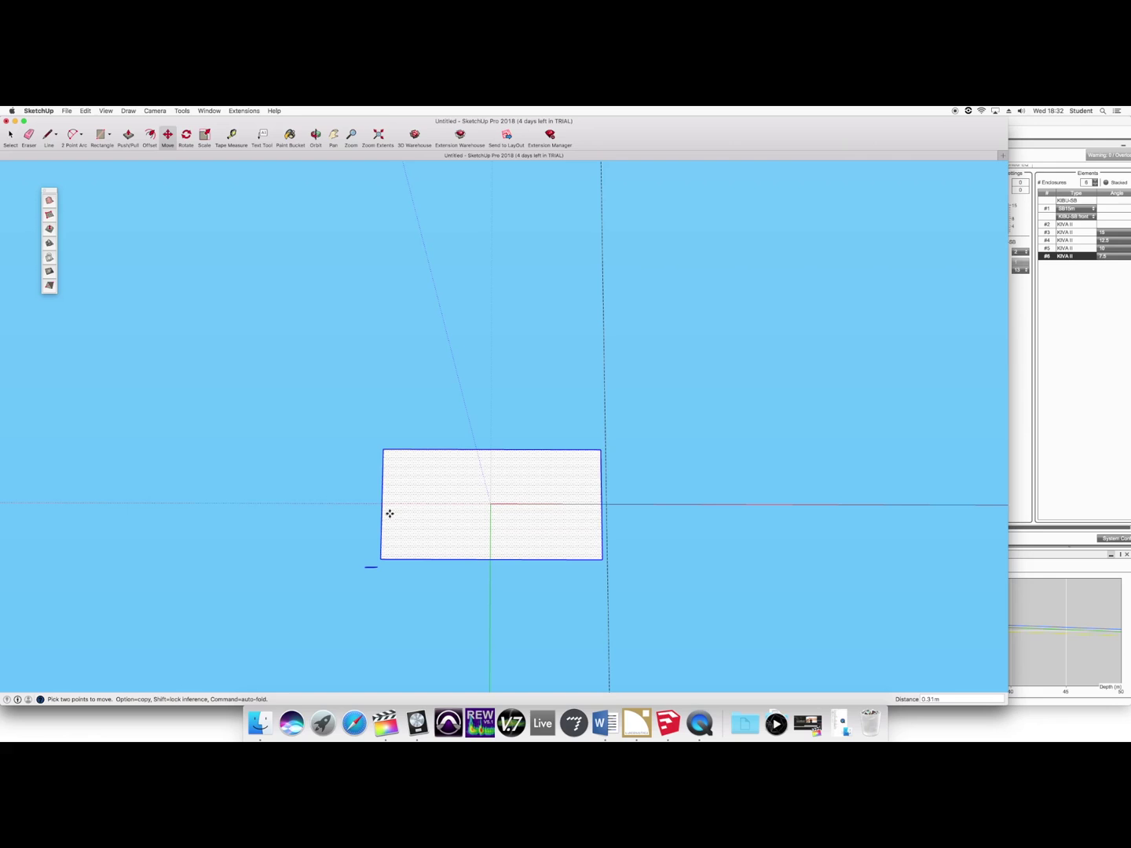
click(935, 699)
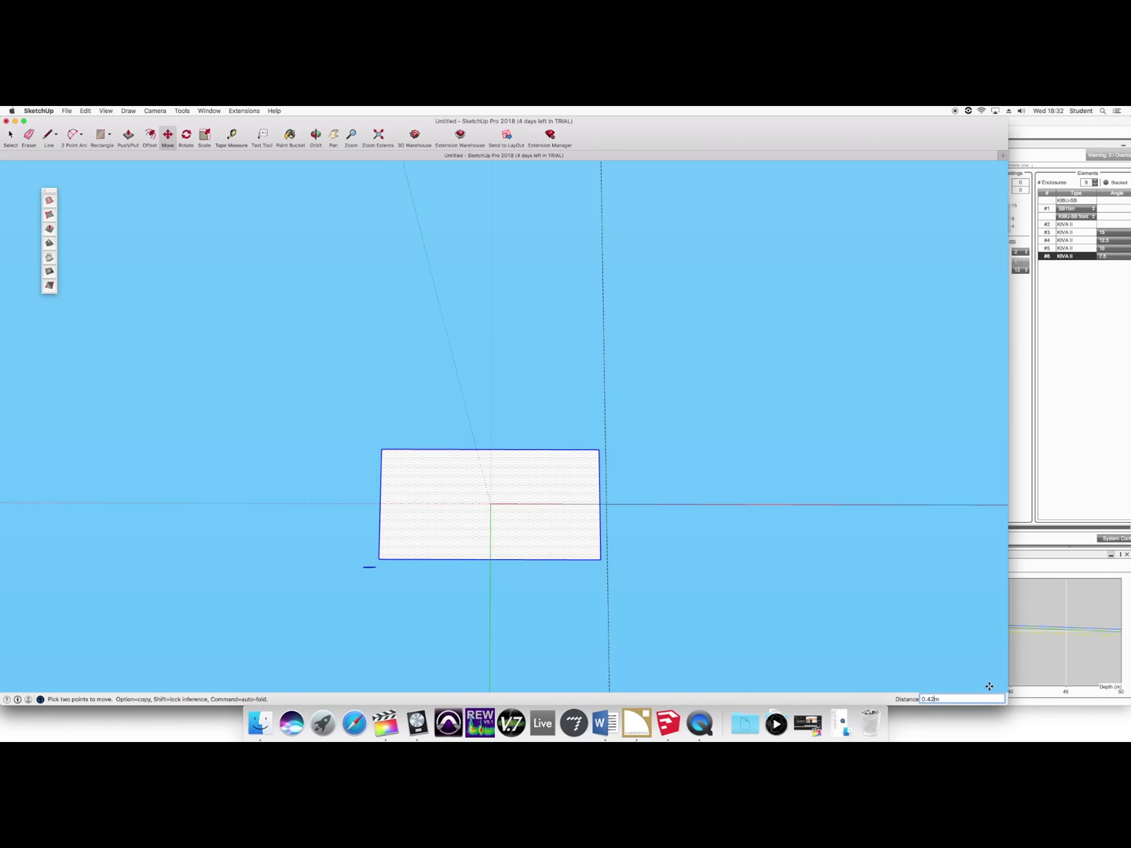
key(BackSpace)
key(BackSpace)
key(Return)
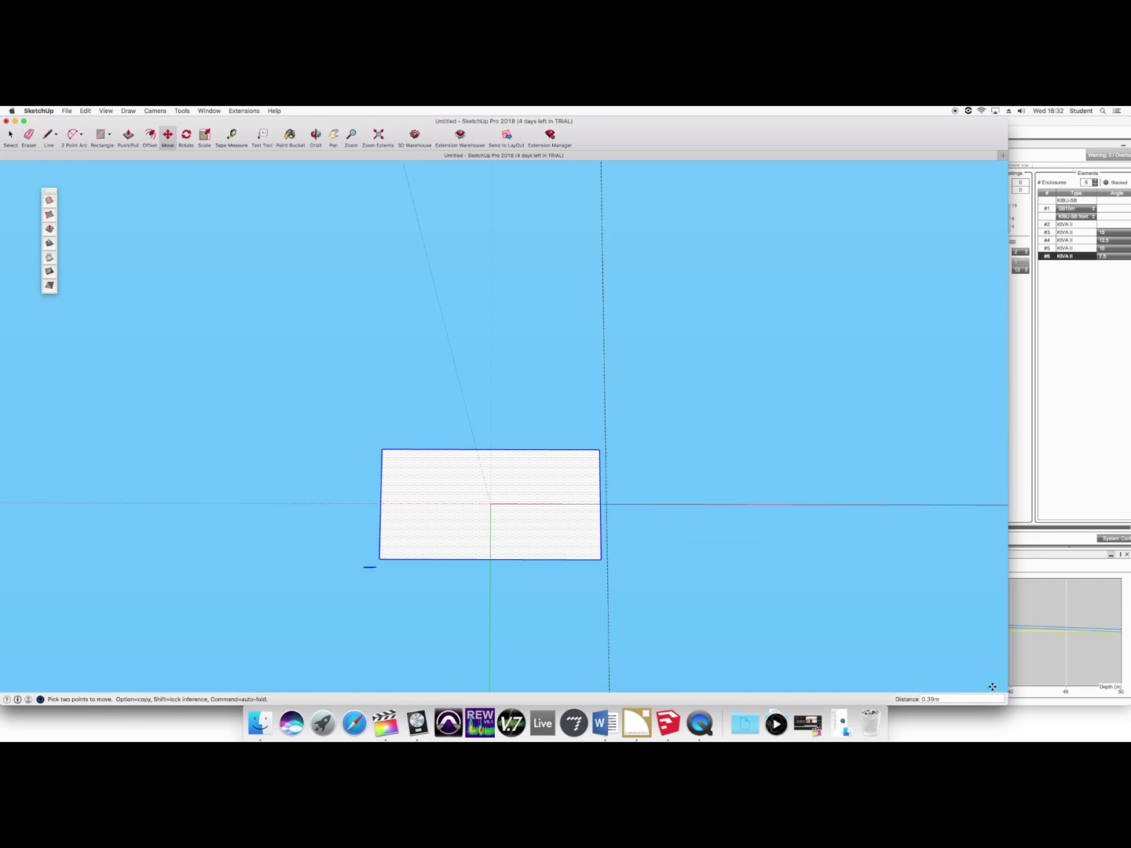
key(Escape)
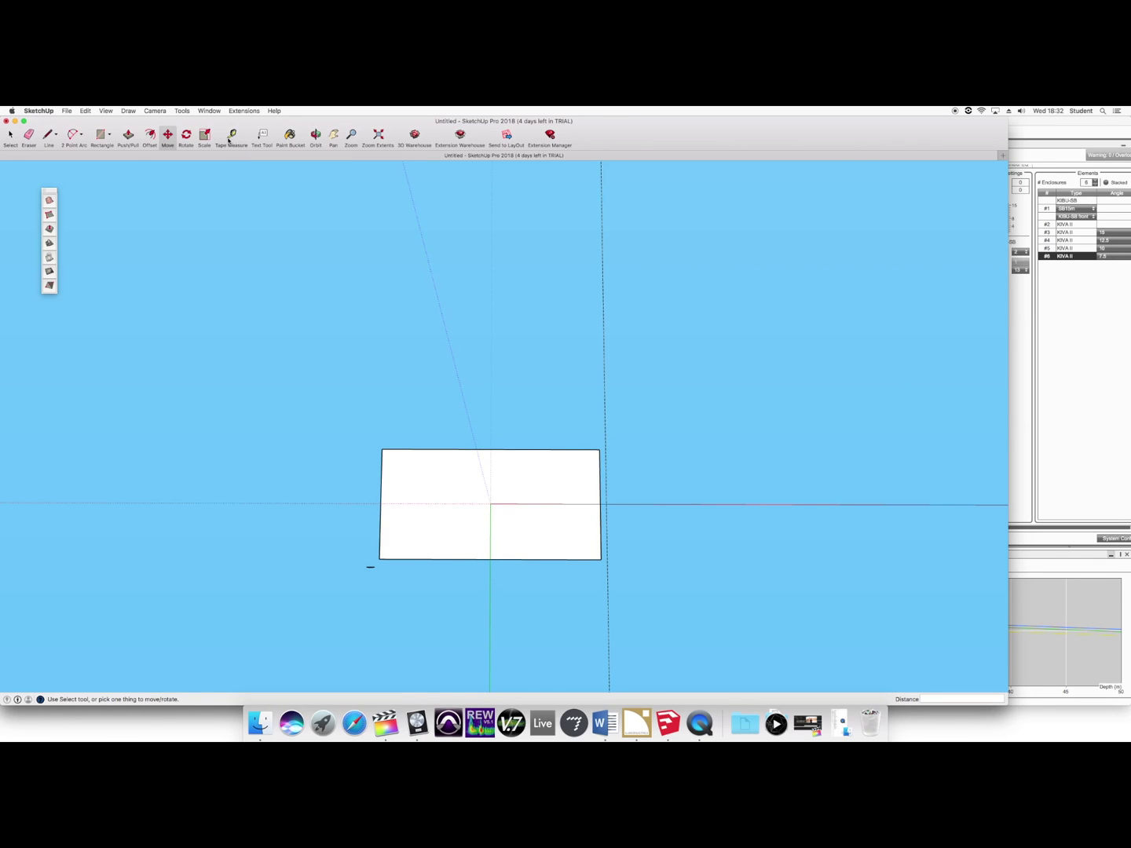
Remeasure the distances from the origin to both short edges of the rectangle along the red axis.
click(229, 140)
click(380, 503)
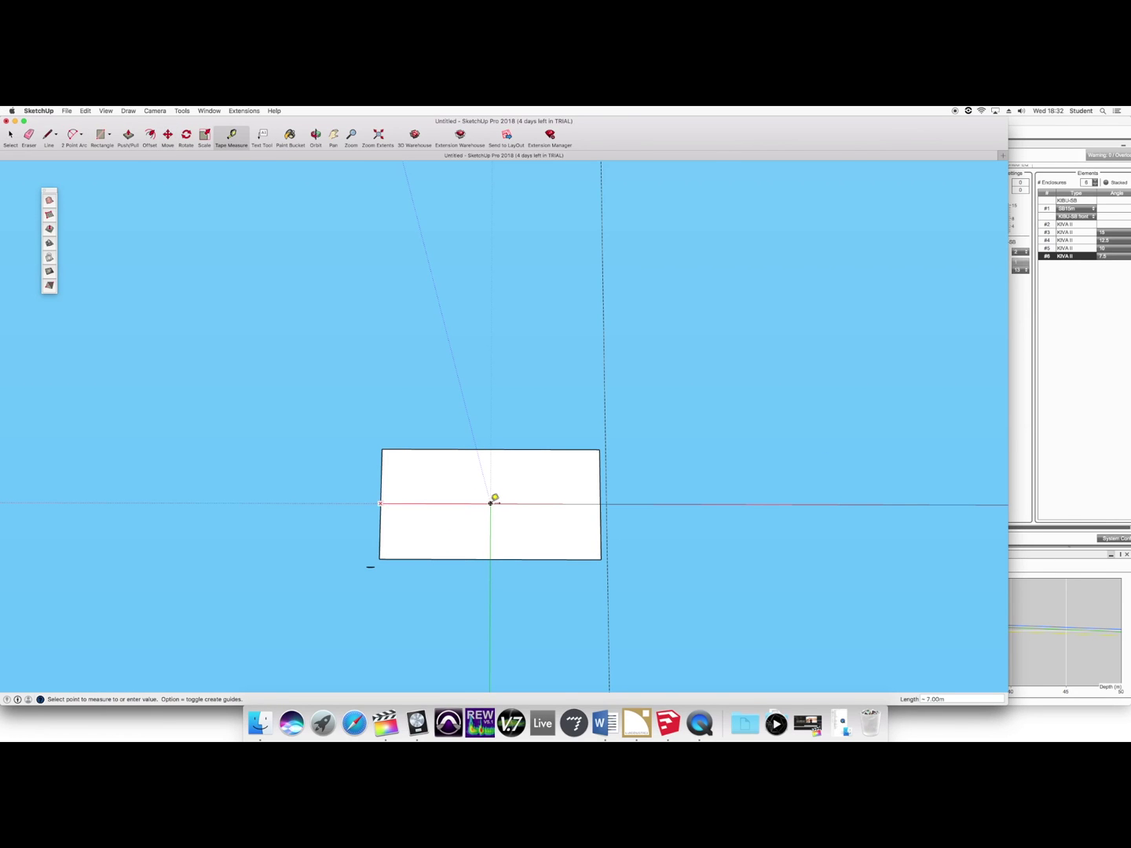
click(490, 502)
click(490, 503)
click(602, 501)
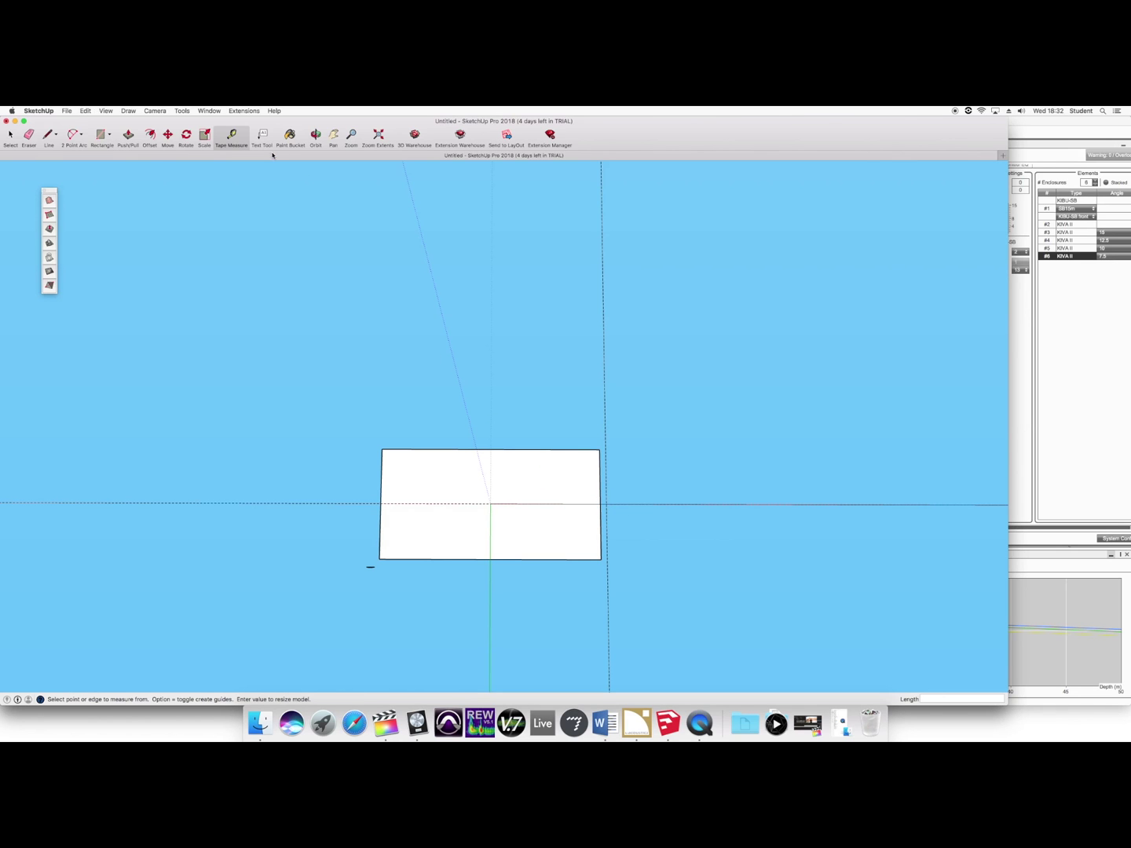
Delete the scale figure and the dashed guide line running parallel to the green axis.
key(o)
drag(300, 312, 577, 560)
middle_drag(577, 561, 495, 546)
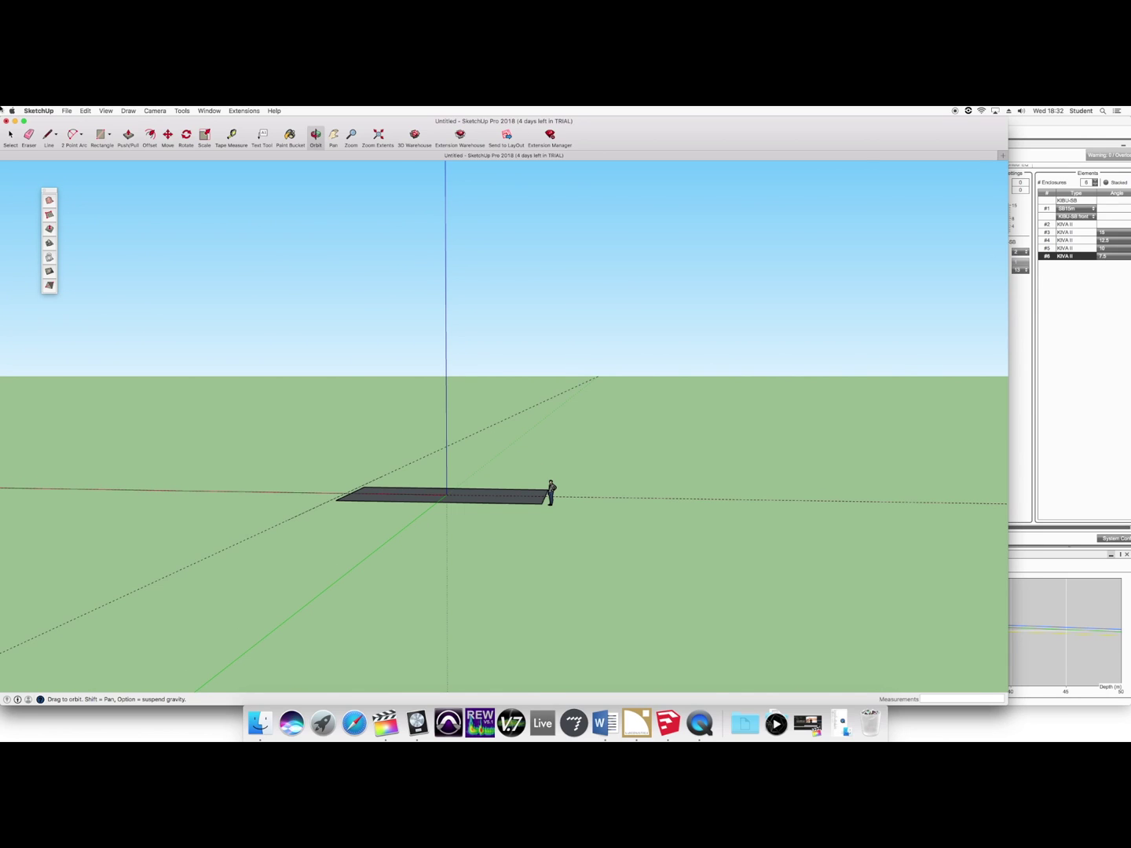
click(11, 136)
click(555, 490)
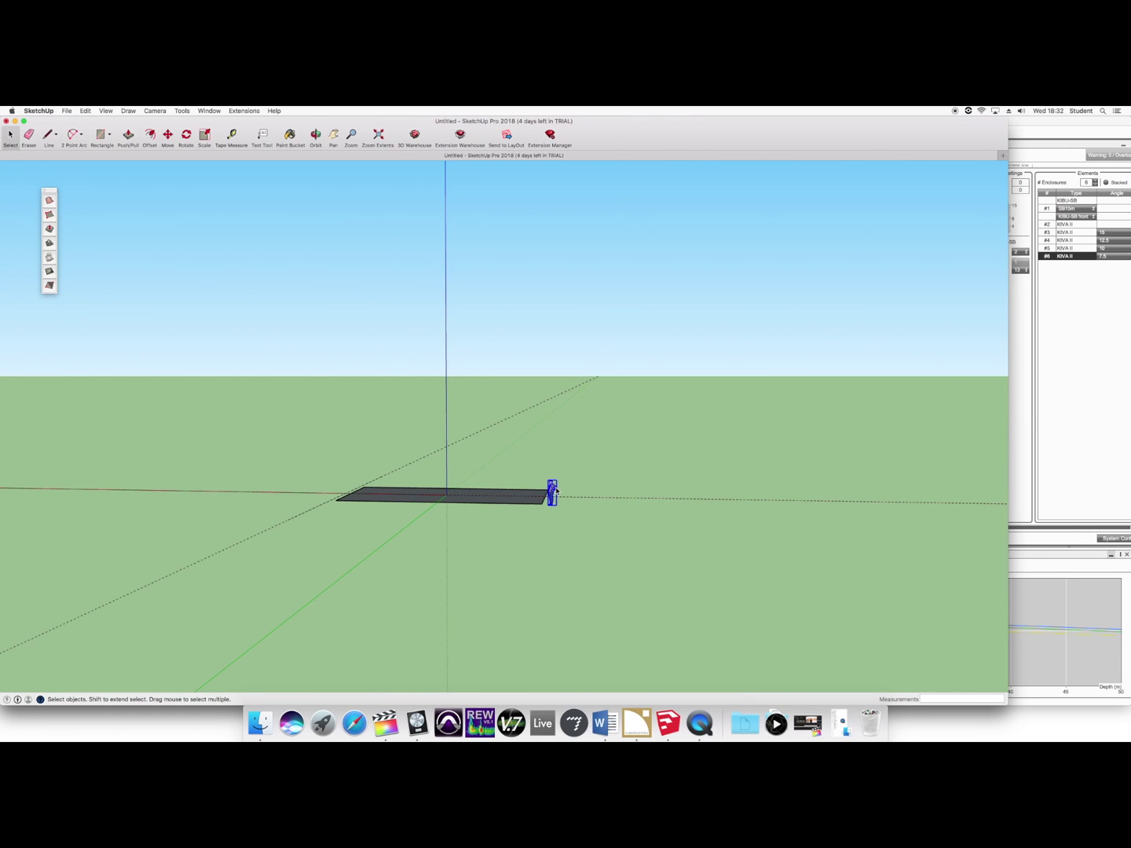
key(Delete)
key(Delete)
Push/Pull the floor rectangle upward to form the room as a closed box.
click(129, 136)
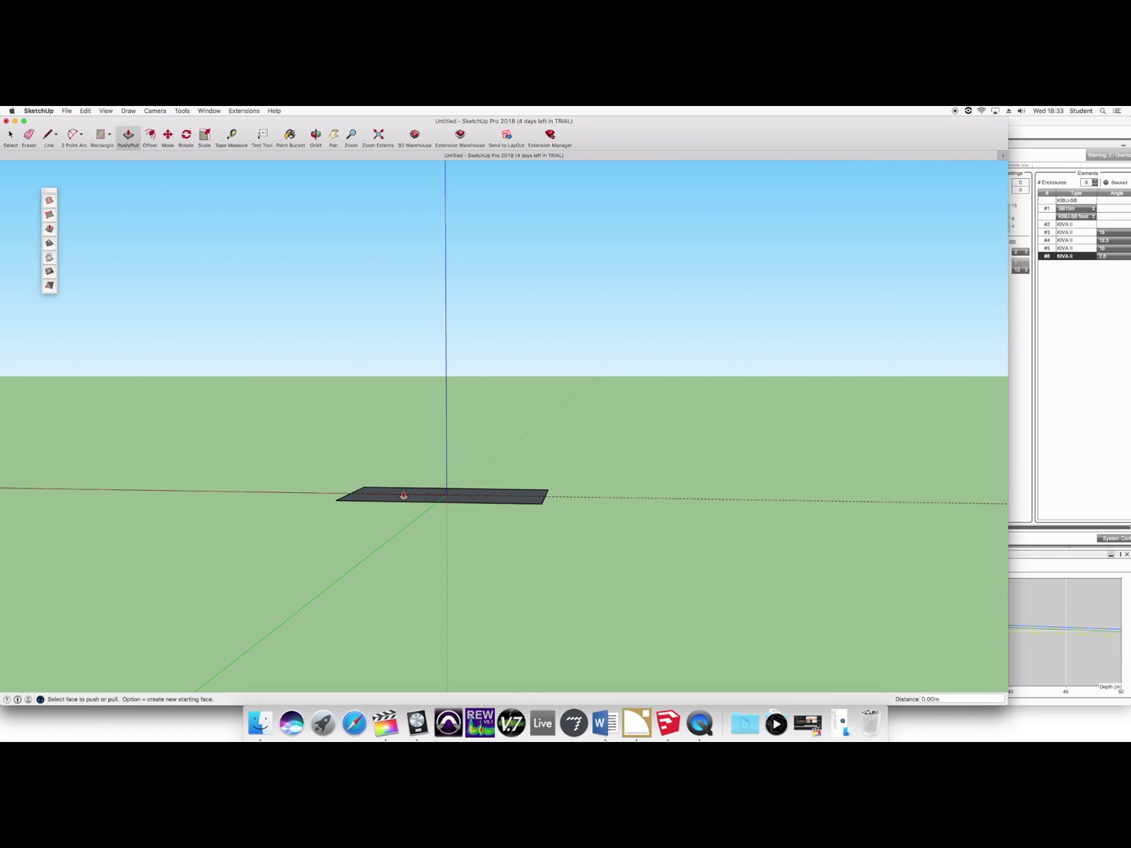
drag(403, 496, 421, 376)
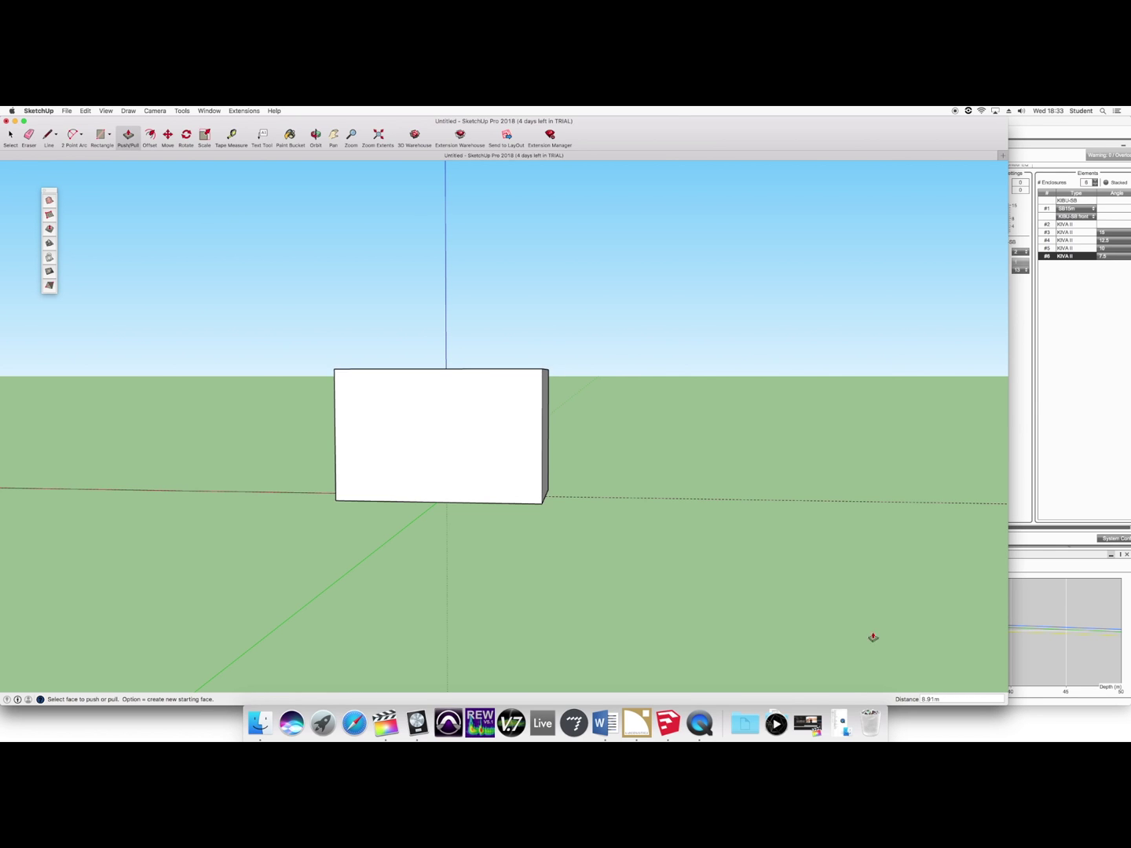
click(934, 699)
key(Return)
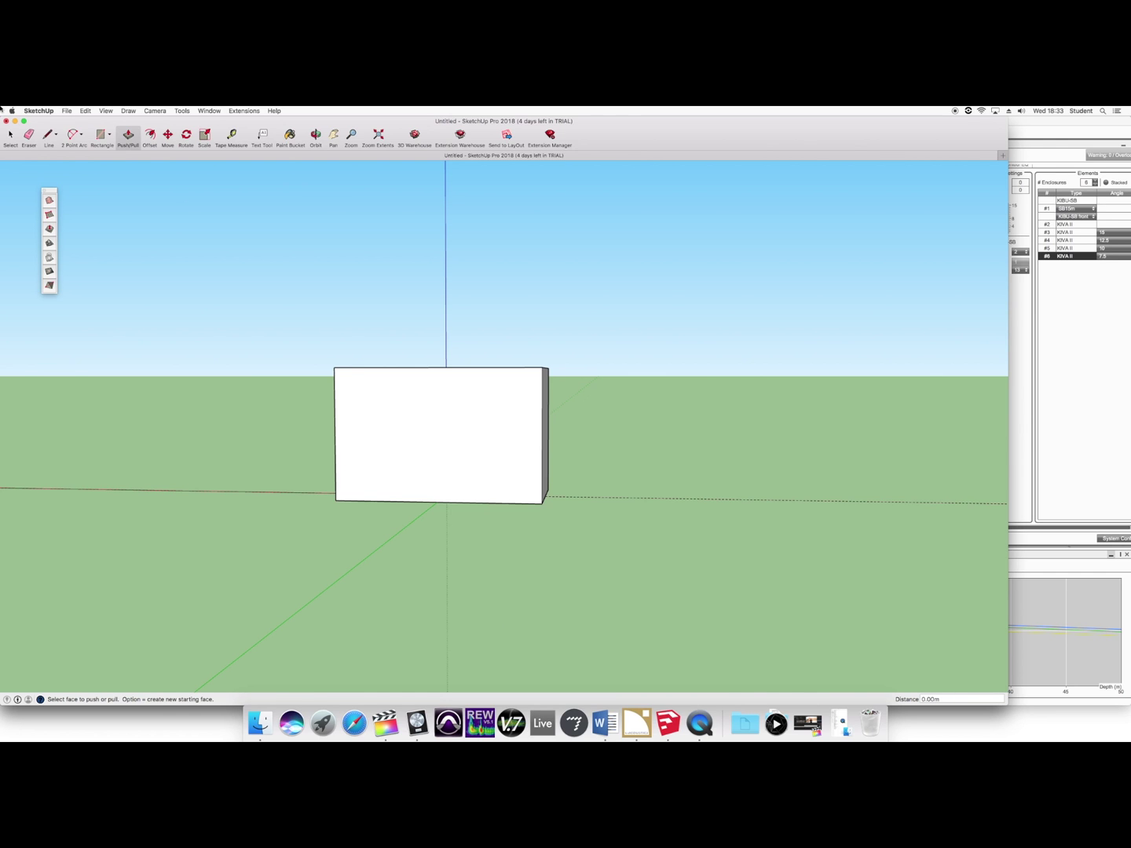
Hide the box's top face and the long wall on the positive green side to expose the interior.
click(315, 134)
drag(730, 418, 633, 549)
key(space)
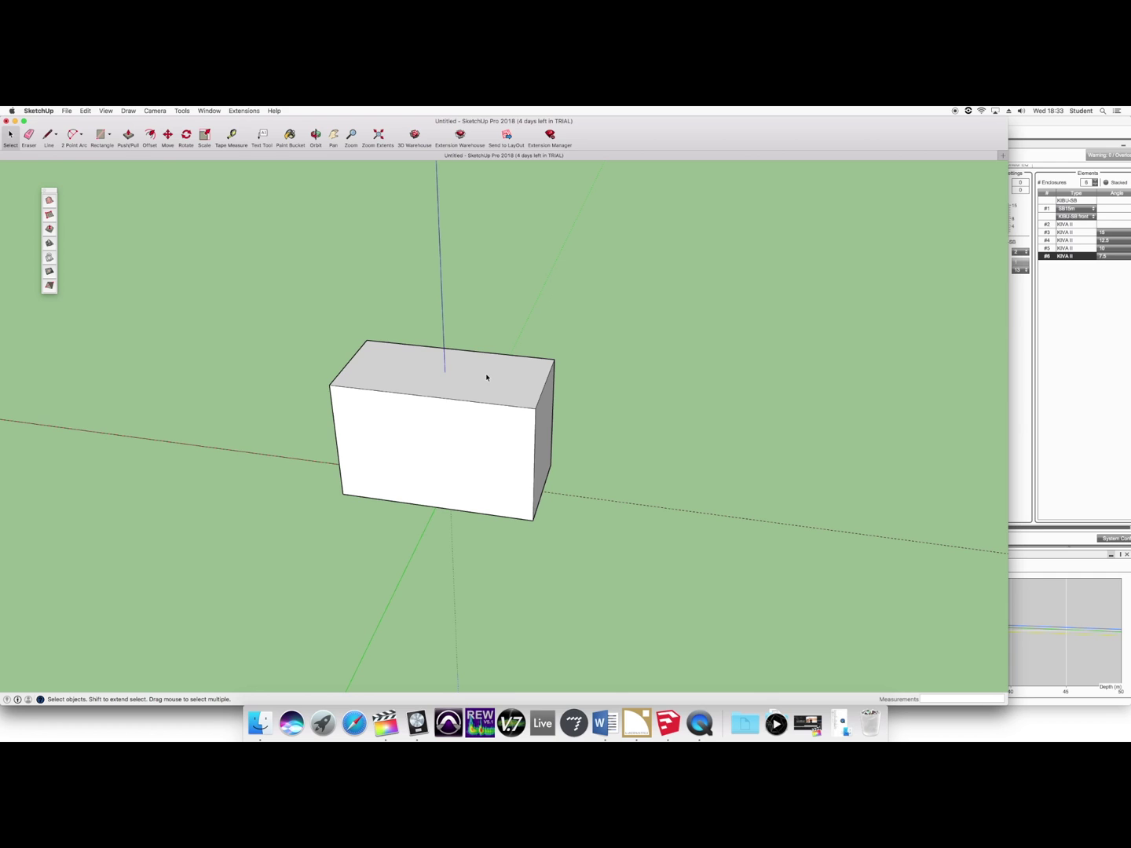
click(486, 378)
right_click(486, 383)
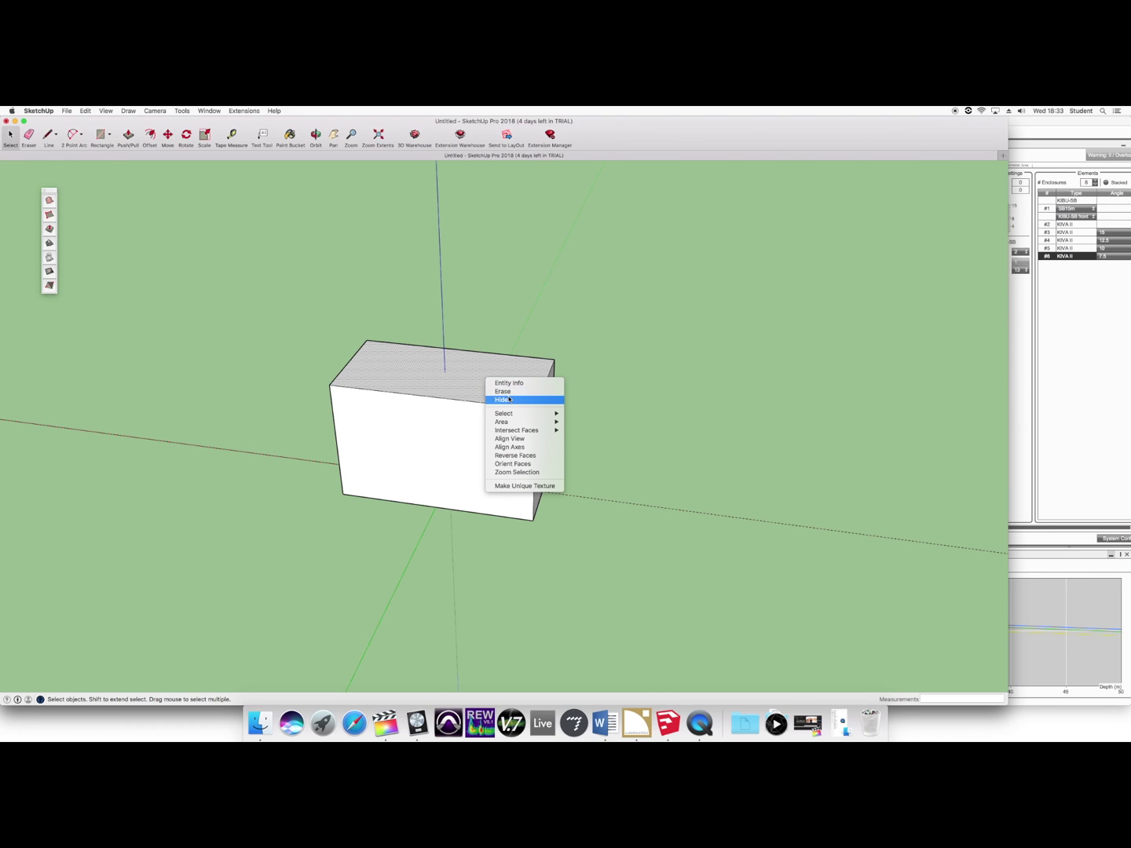
click(444, 394)
key(Delete)
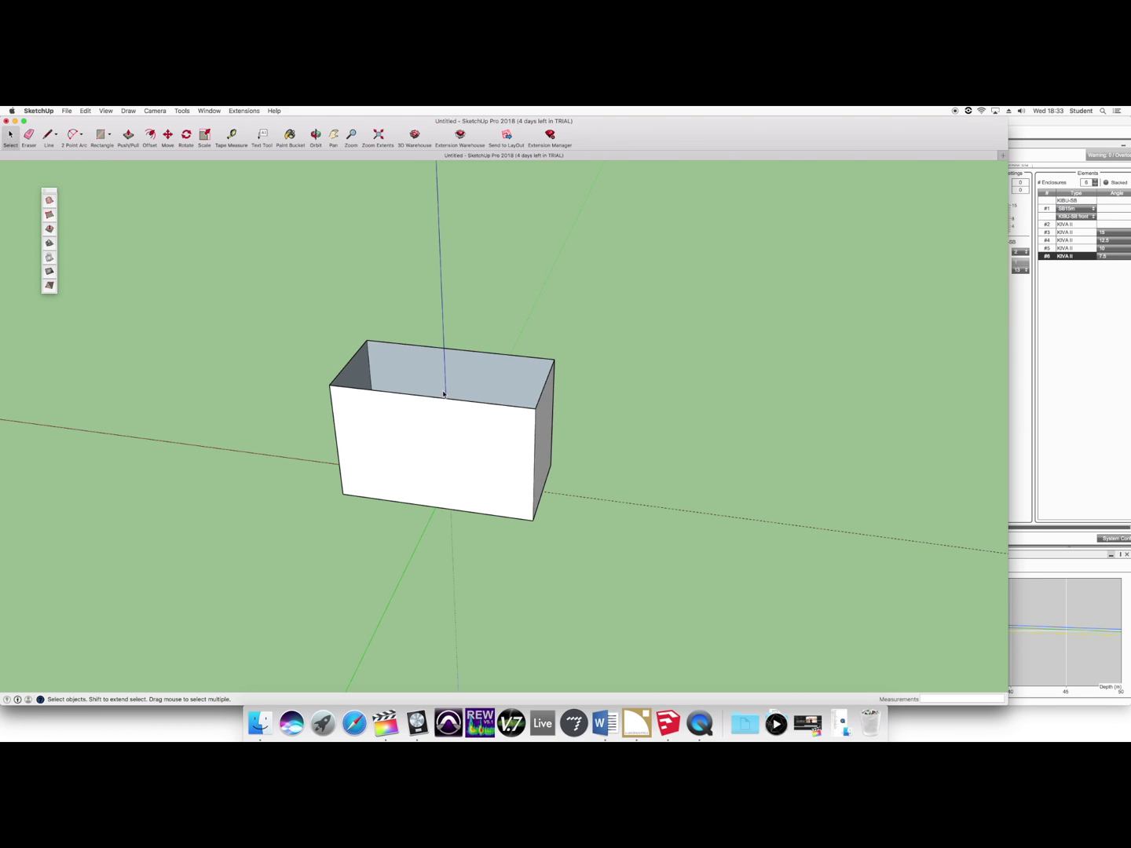
right_click(439, 440)
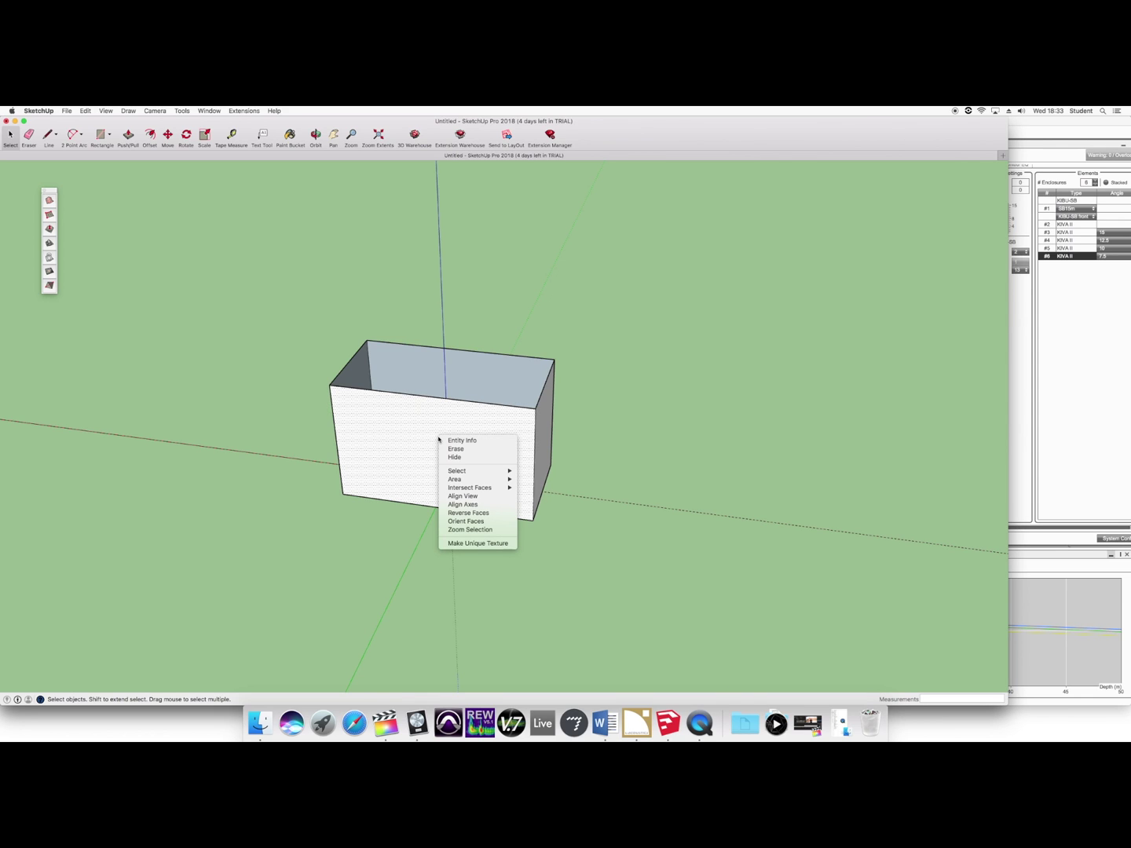
click(467, 458)
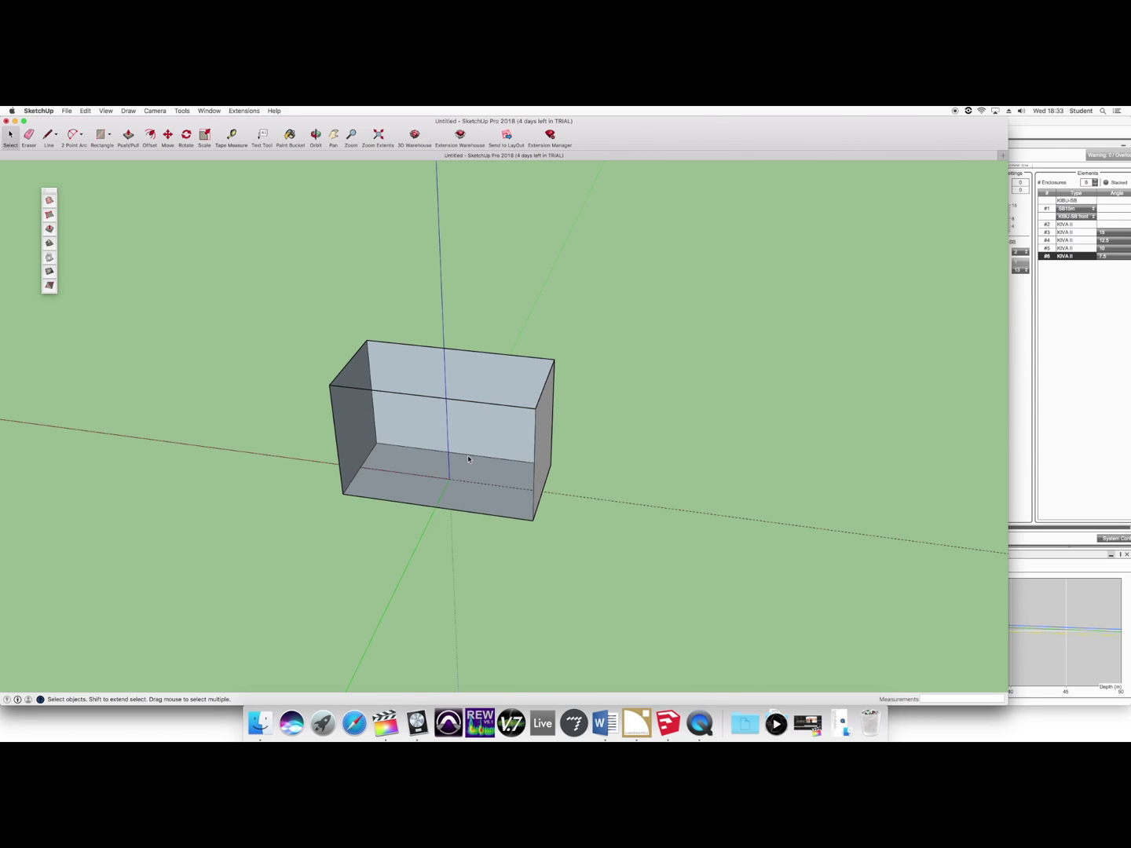
Draw a line across the full floor width, parallel to the end wall on the negative red side and about 2.52 m from it.
click(316, 135)
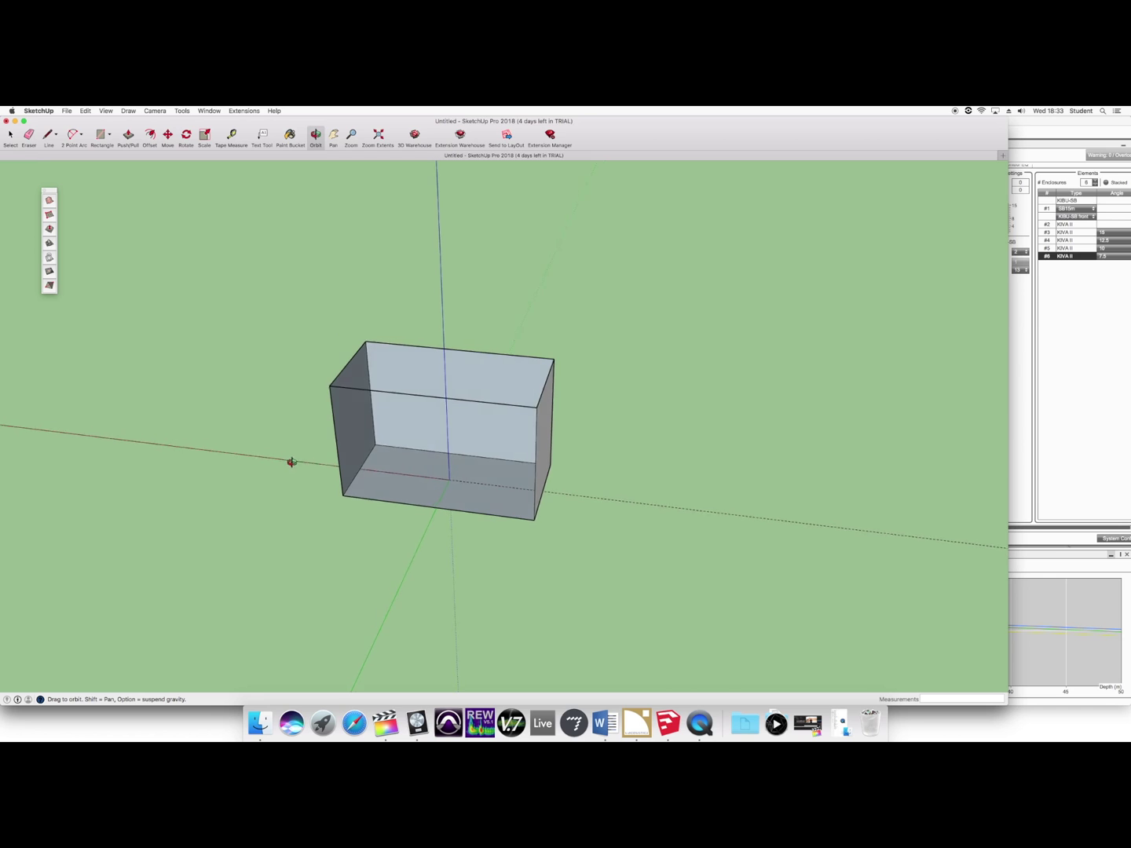
drag(291, 462, 425, 512)
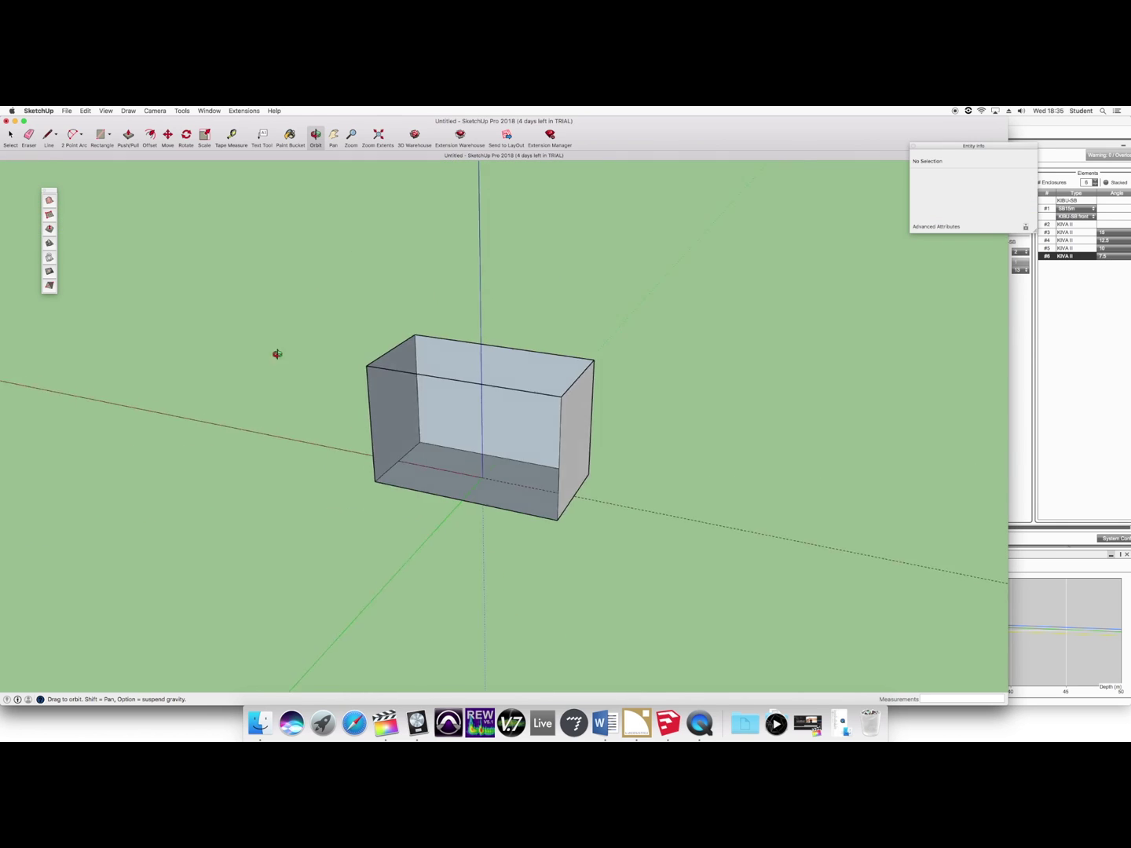
drag(278, 353, 475, 449)
click(48, 138)
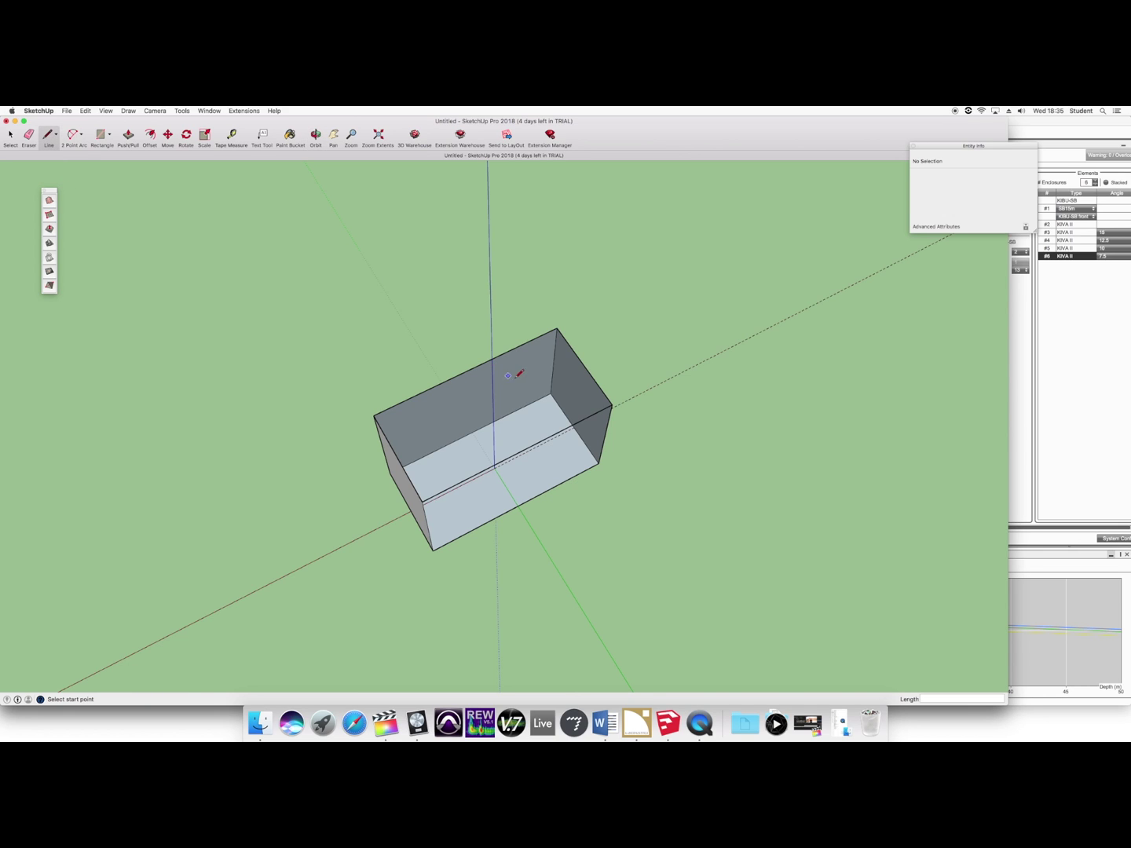
click(551, 393)
click(523, 407)
click(523, 407)
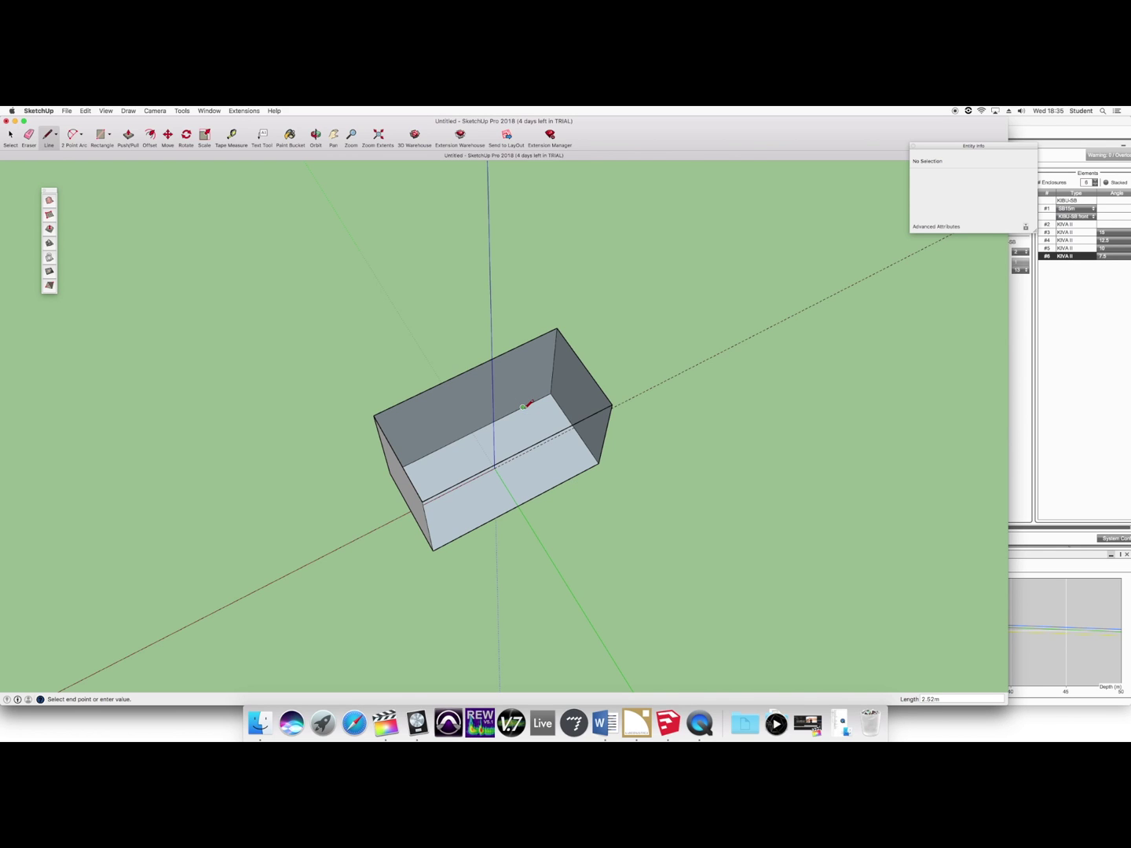
click(570, 477)
click(571, 478)
key(Escape)
Draw a short vertical line upward from the end of the floor dividing line on the room's open side.
click(315, 135)
drag(618, 487, 596, 494)
click(45, 138)
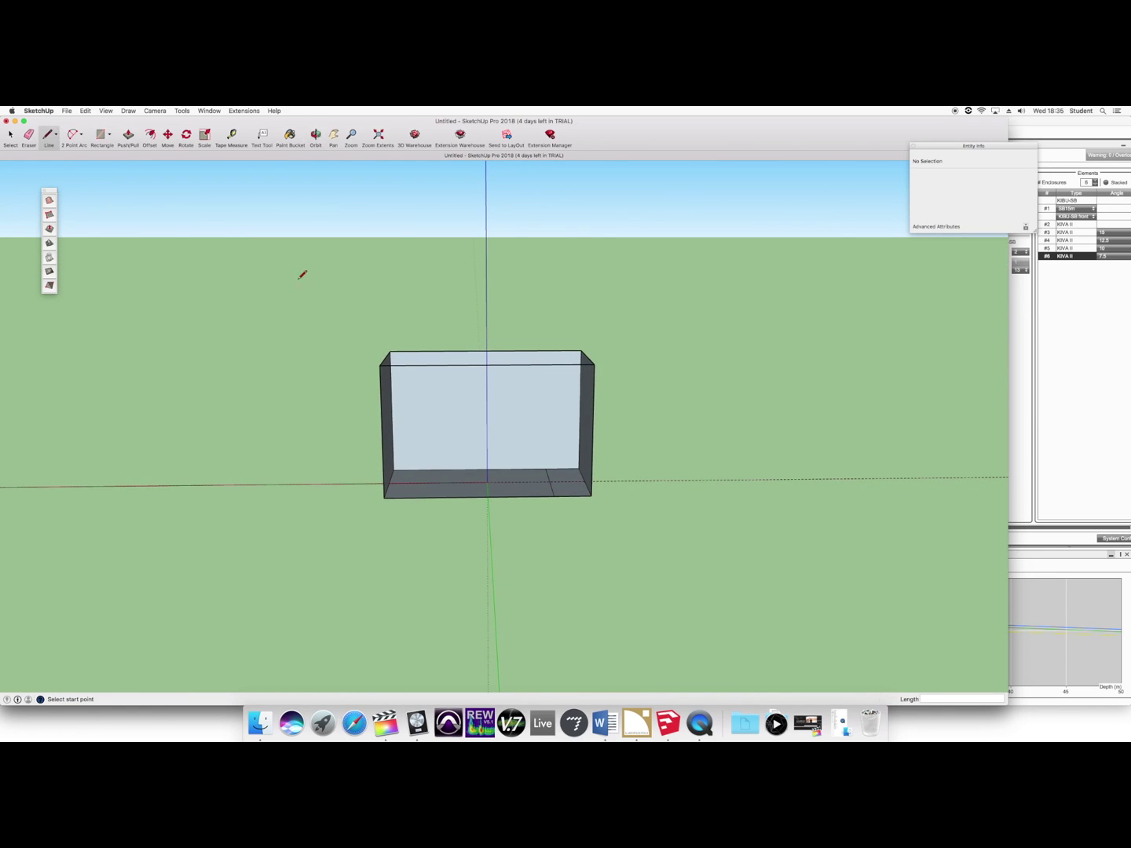
click(554, 496)
click(555, 474)
Draw a matching vertical line against the rear long wall and join both tops to form the platform's upright face.
click(315, 134)
drag(335, 212, 370, 405)
scroll(565, 512, up, 10)
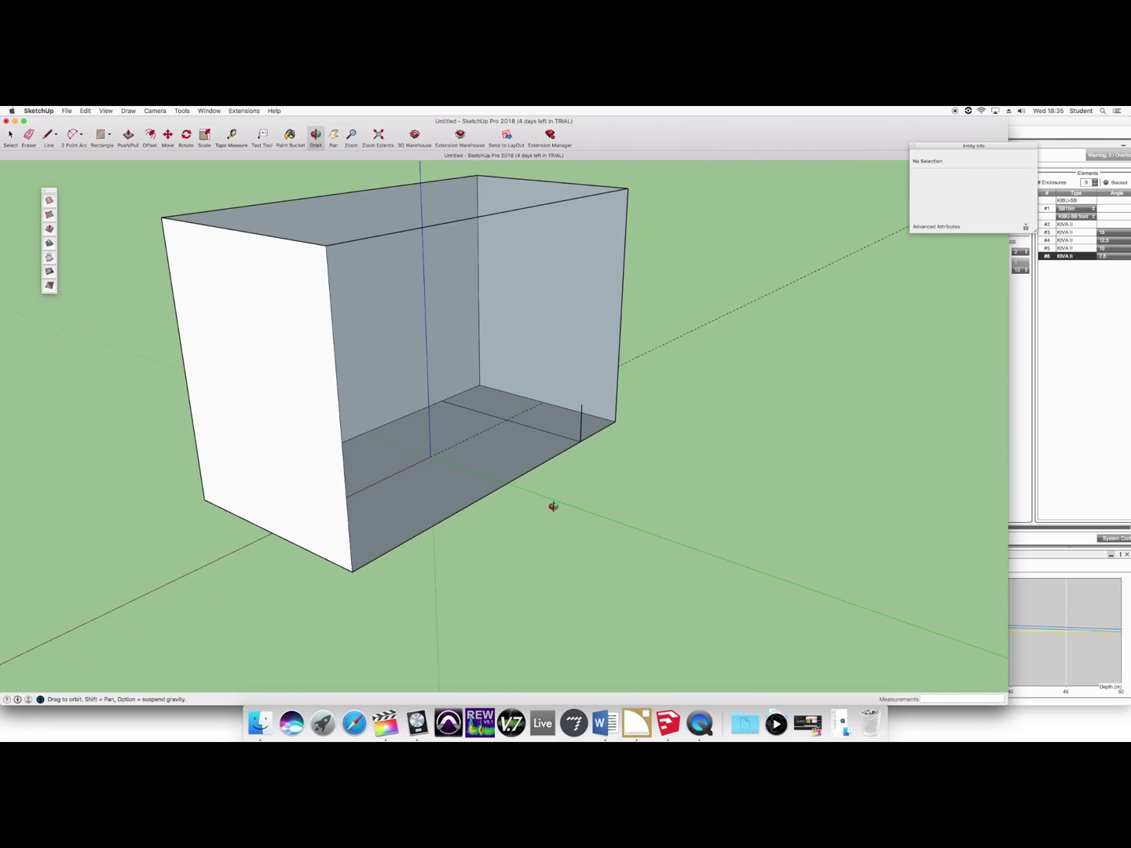
click(45, 135)
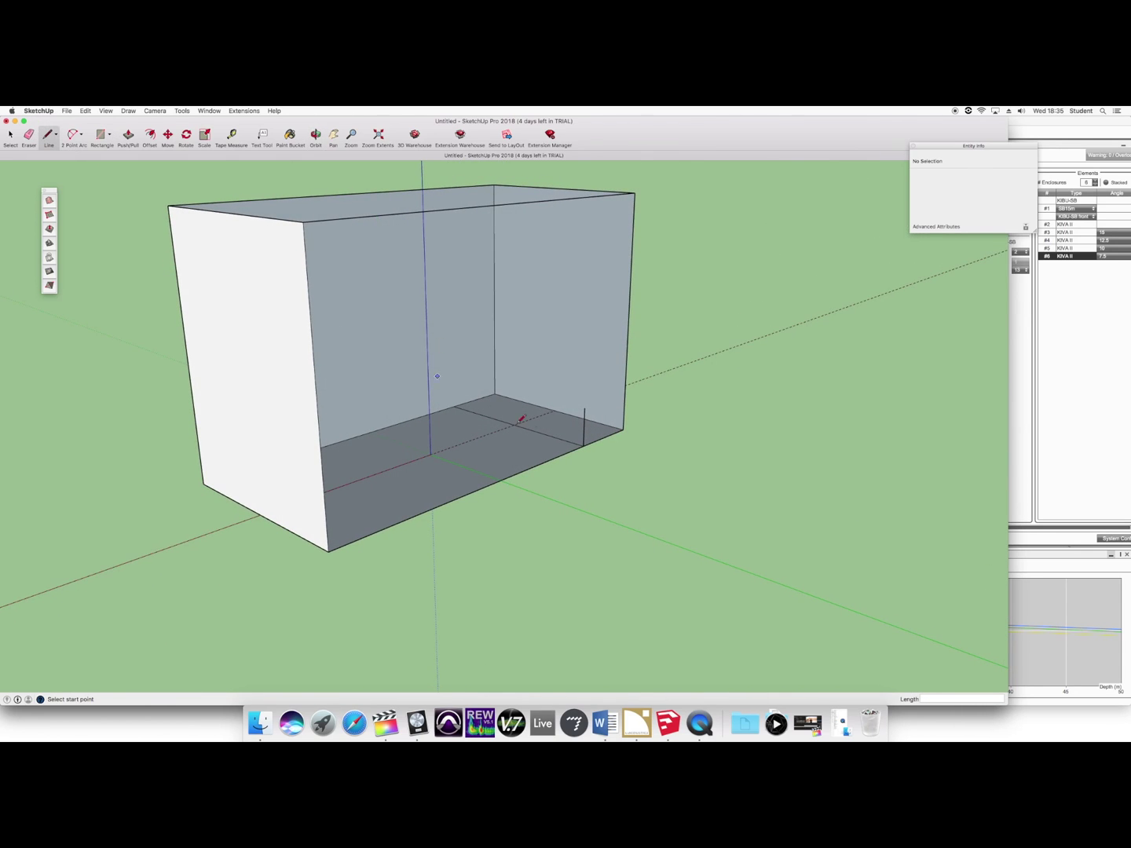
click(453, 406)
click(454, 373)
click(583, 408)
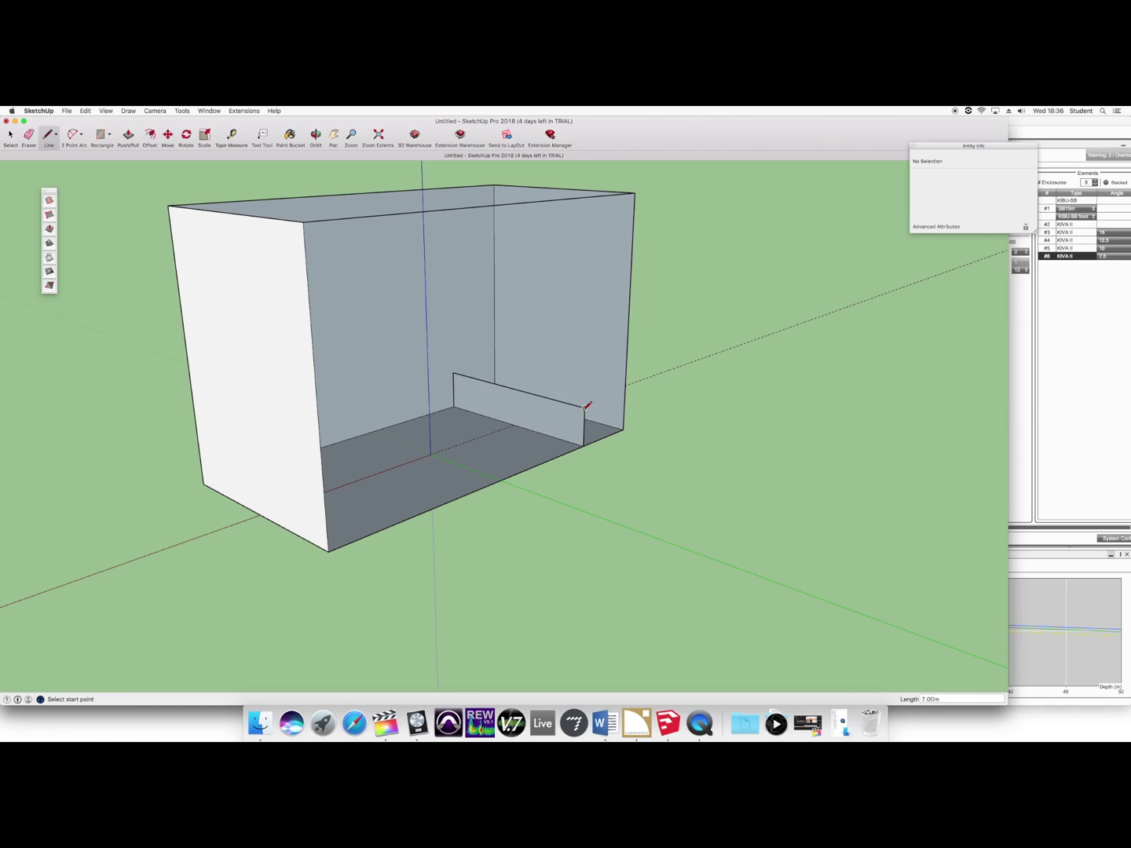
Close the platform's top with two 2.52 m side lines to the end wall and a 7 m line across that wall.
click(625, 393)
click(585, 409)
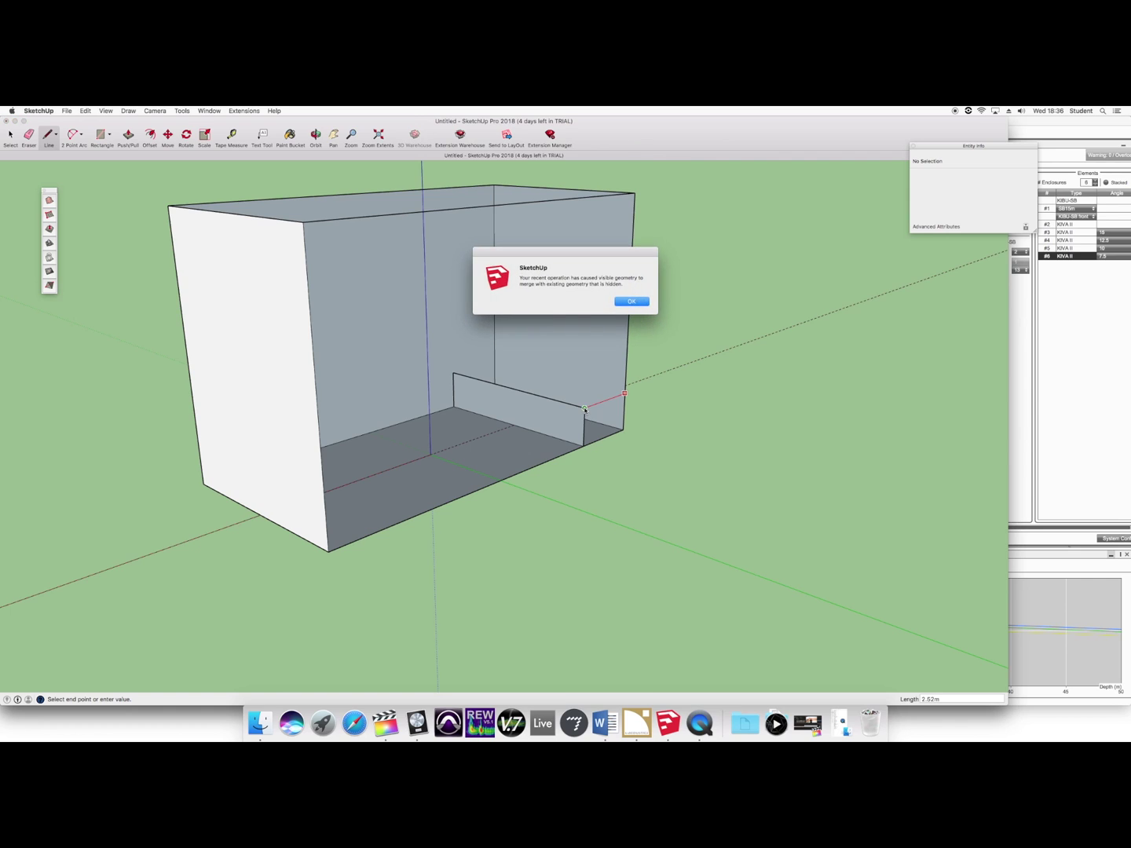
click(630, 303)
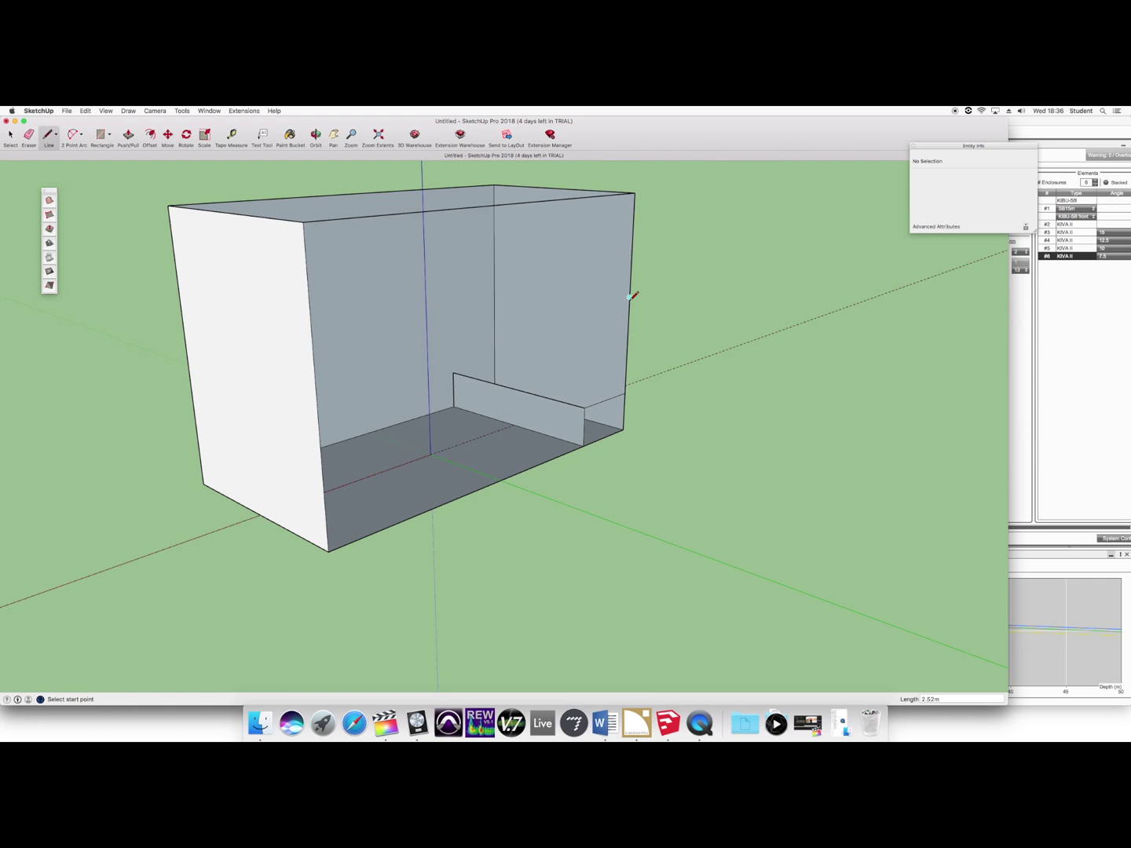
click(453, 373)
click(494, 361)
click(494, 361)
click(624, 393)
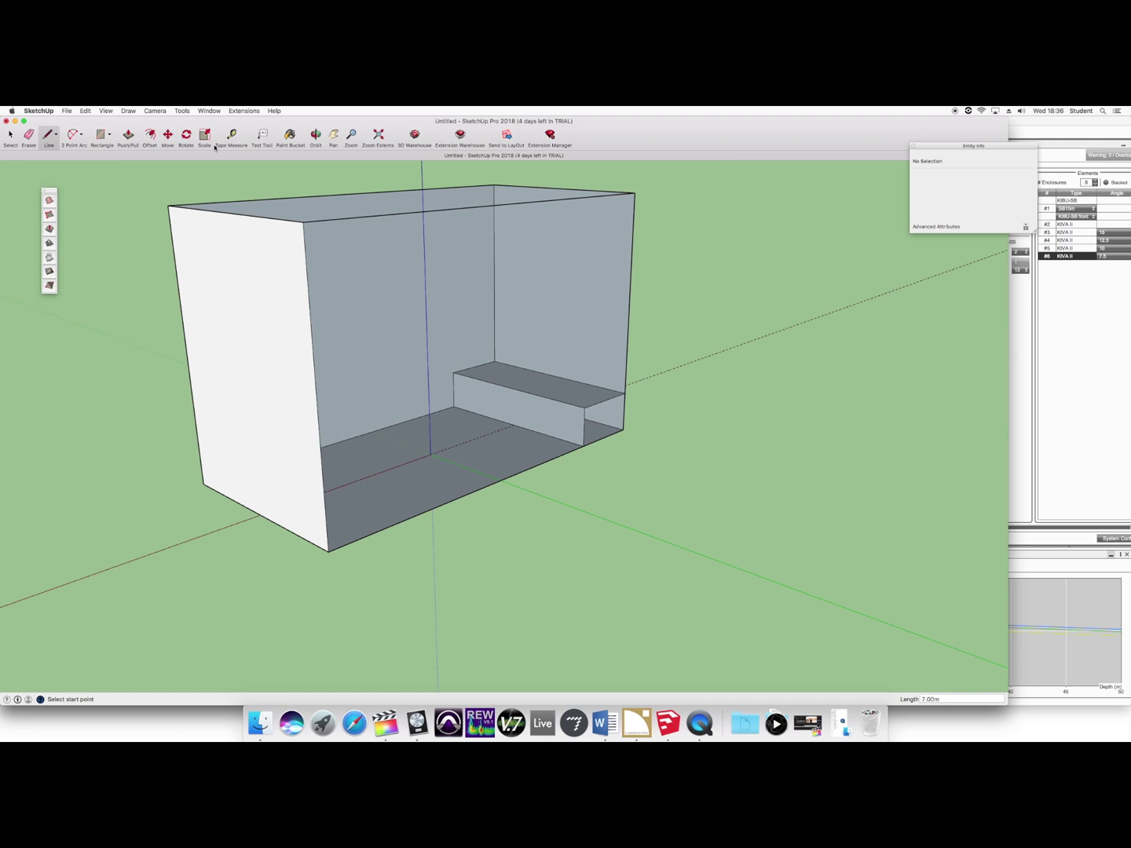
Export the room model to SOUNDVISION into the Documents folder with the file name Hall.system design.
click(315, 139)
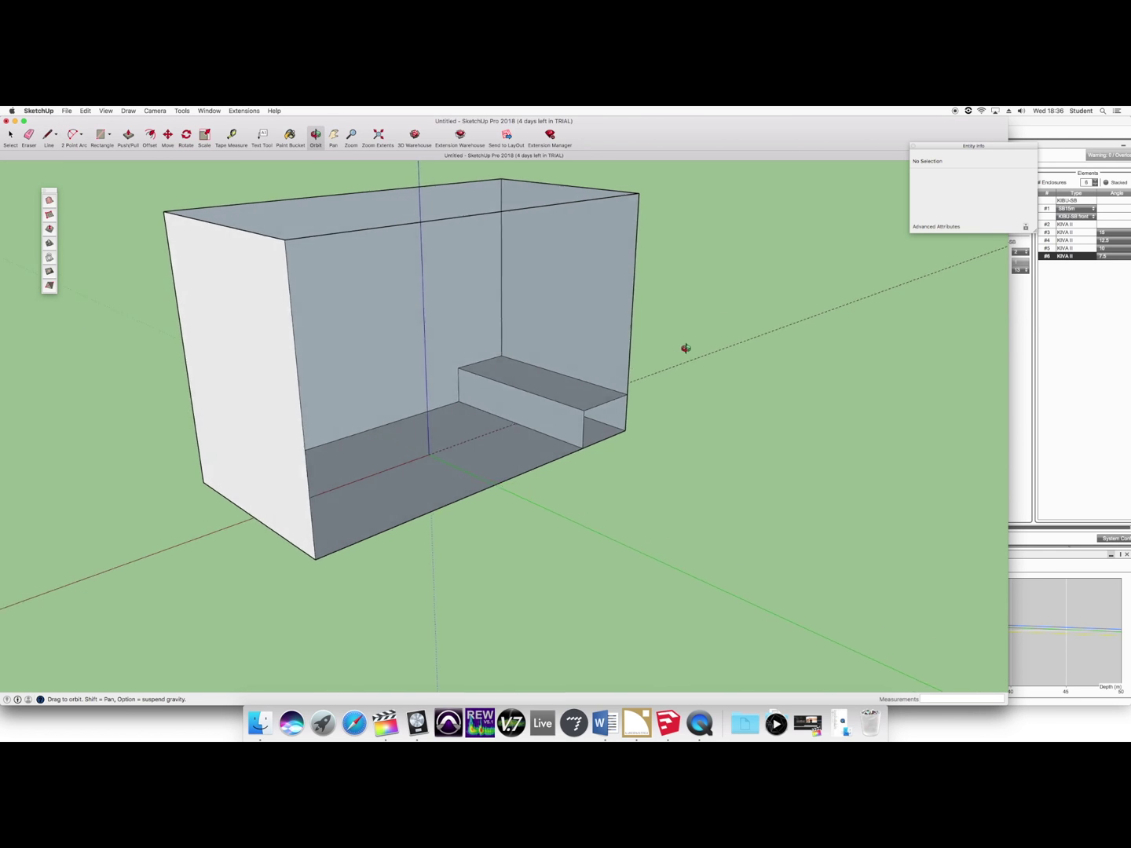
drag(684, 351, 653, 355)
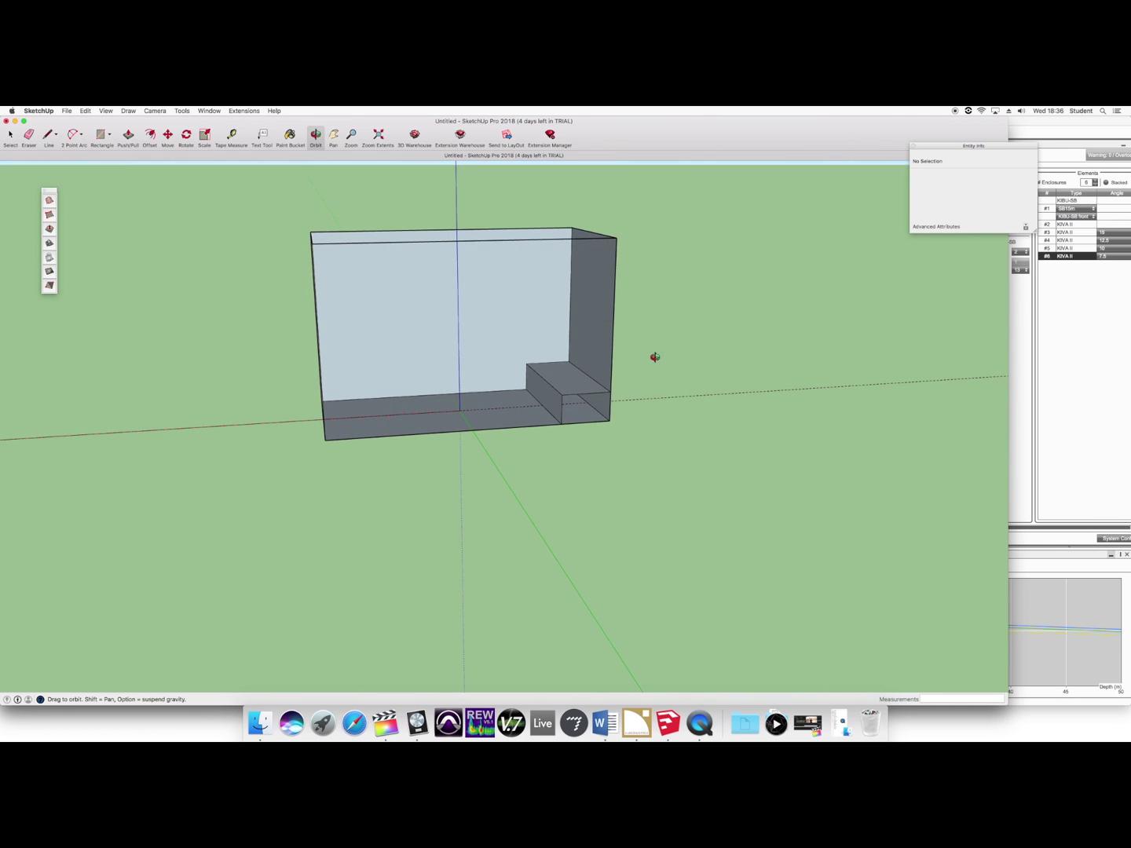
click(243, 110)
mouse_move(240, 122)
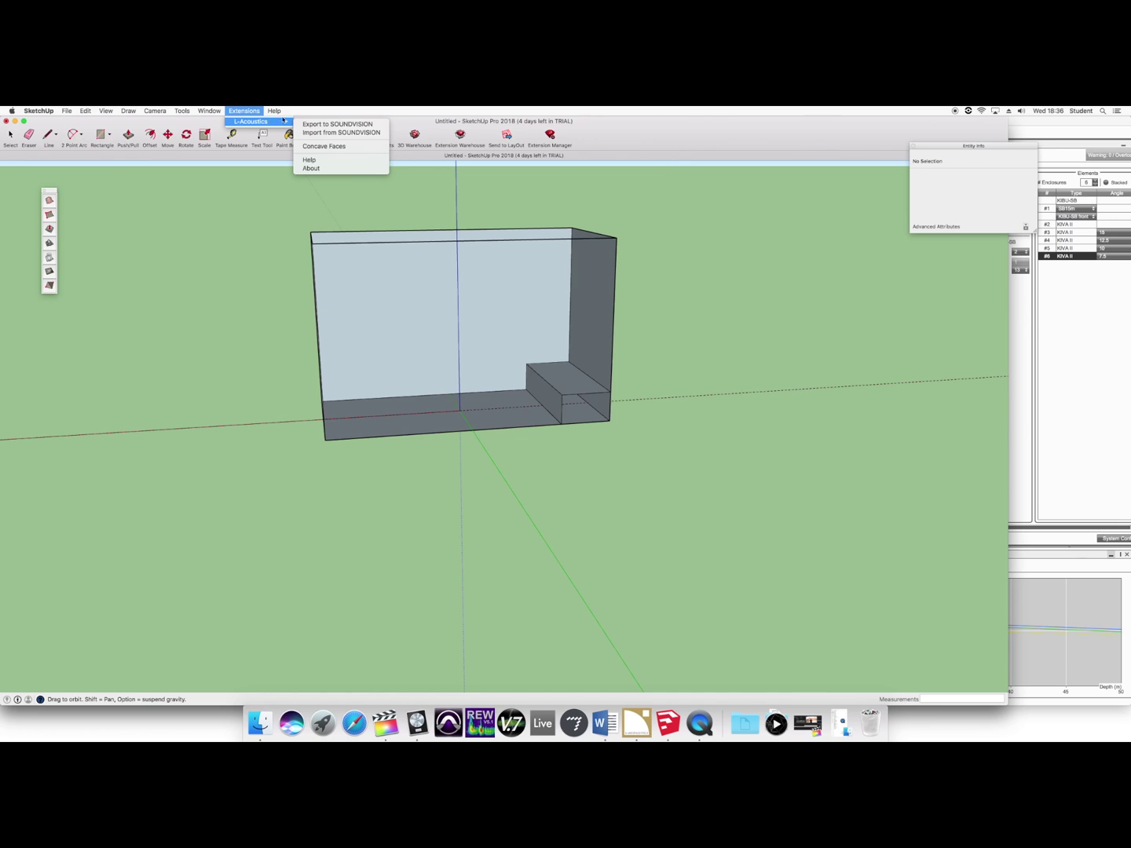
click(338, 124)
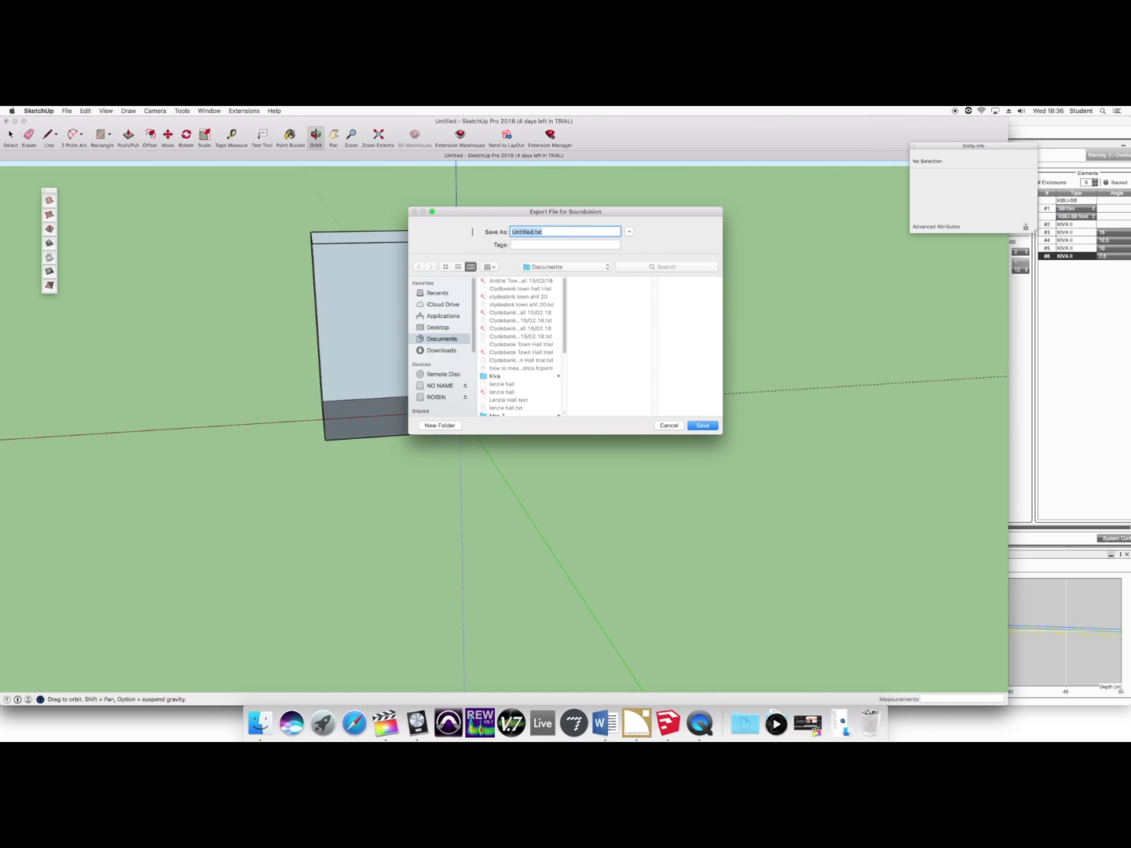
key(BackSpace)
text(Hall.system design)
click(709, 428)
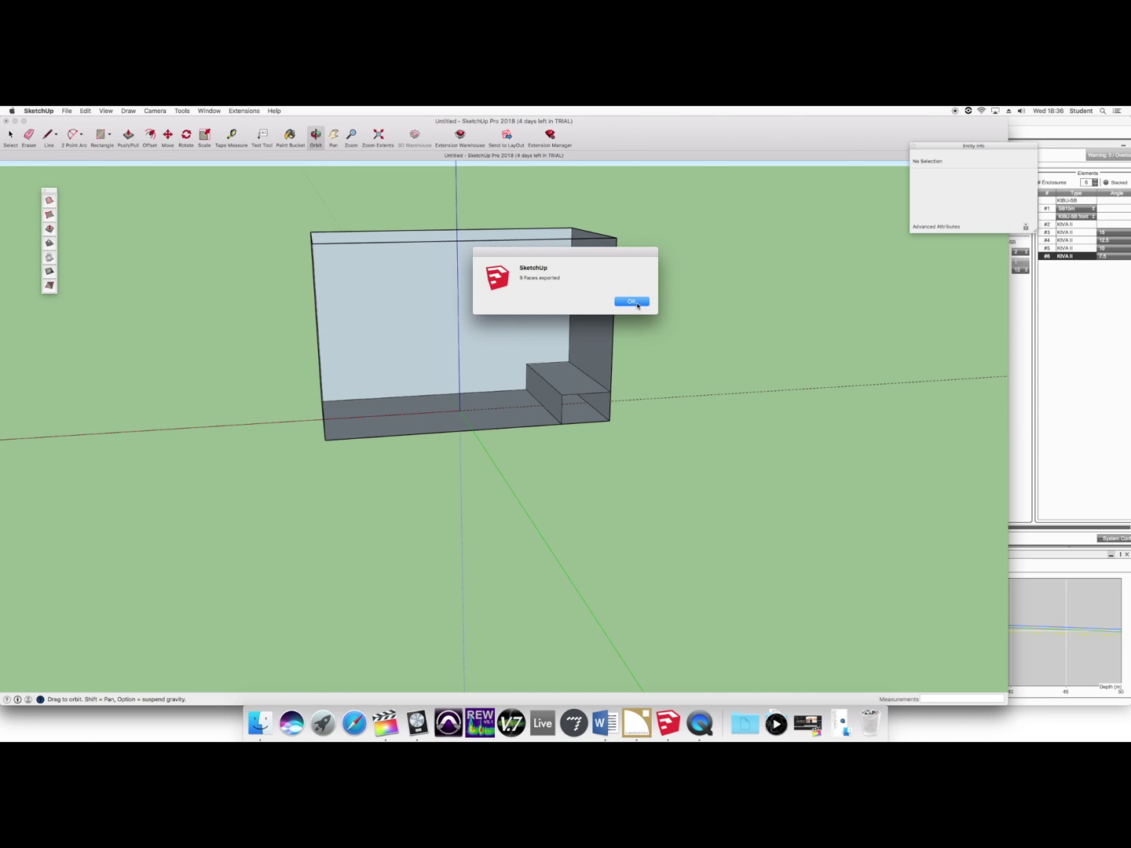
click(633, 303)
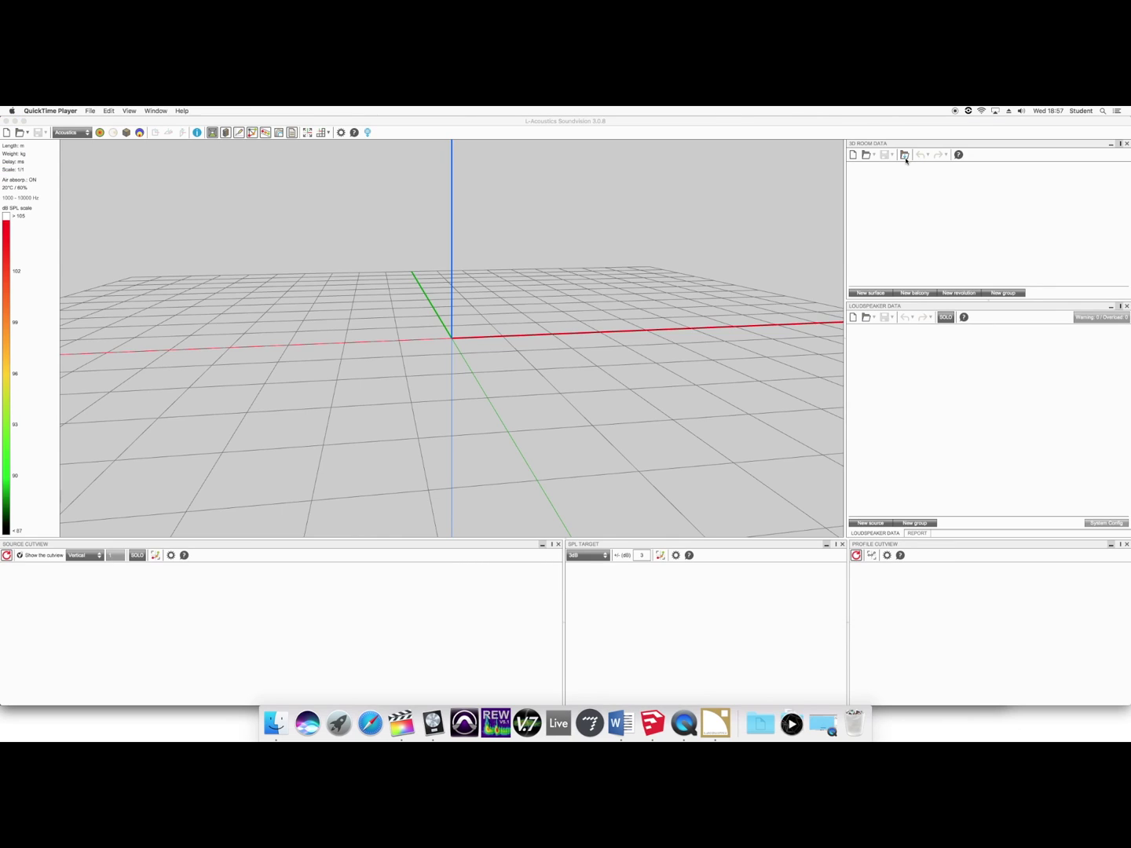
Switch to Soundvision and import the room geometry file Hall.system design.txt from Documents.
click(904, 155)
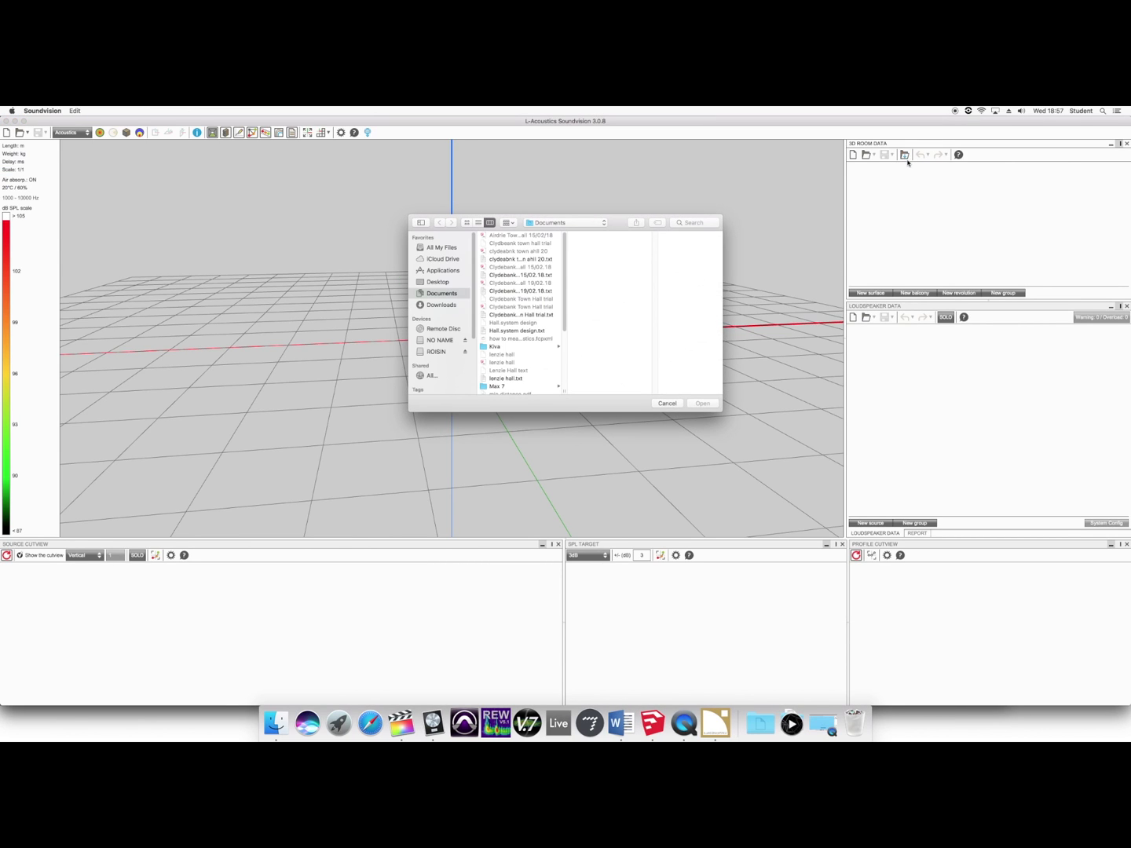
click(512, 331)
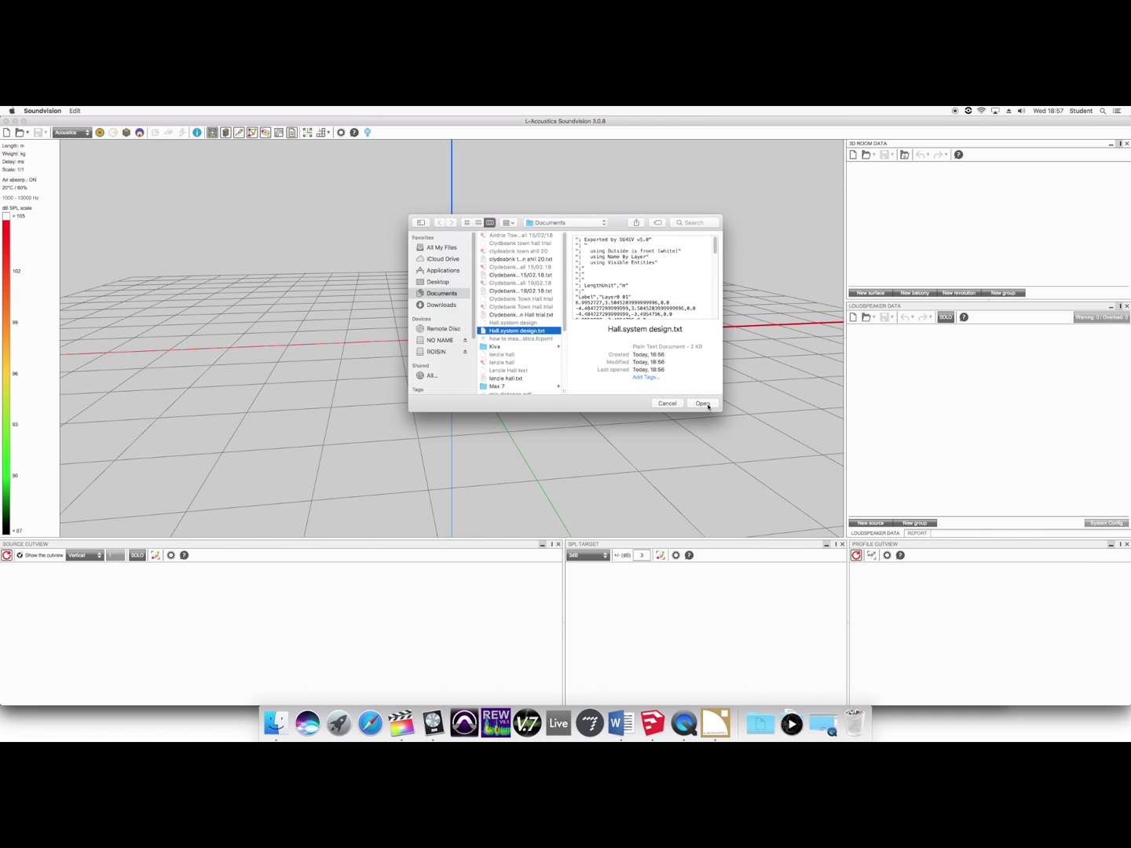
click(703, 403)
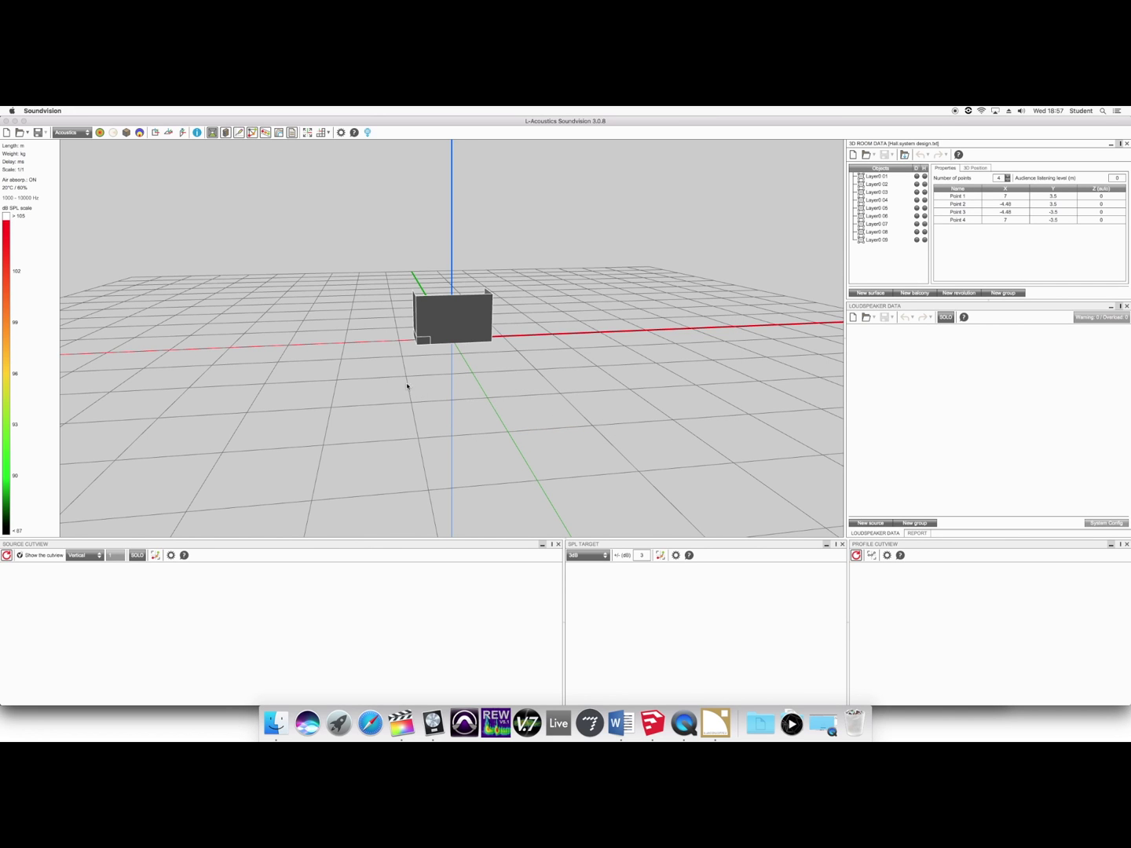
drag(407, 386, 465, 381)
scroll(464, 381, up, 5)
click(462, 383)
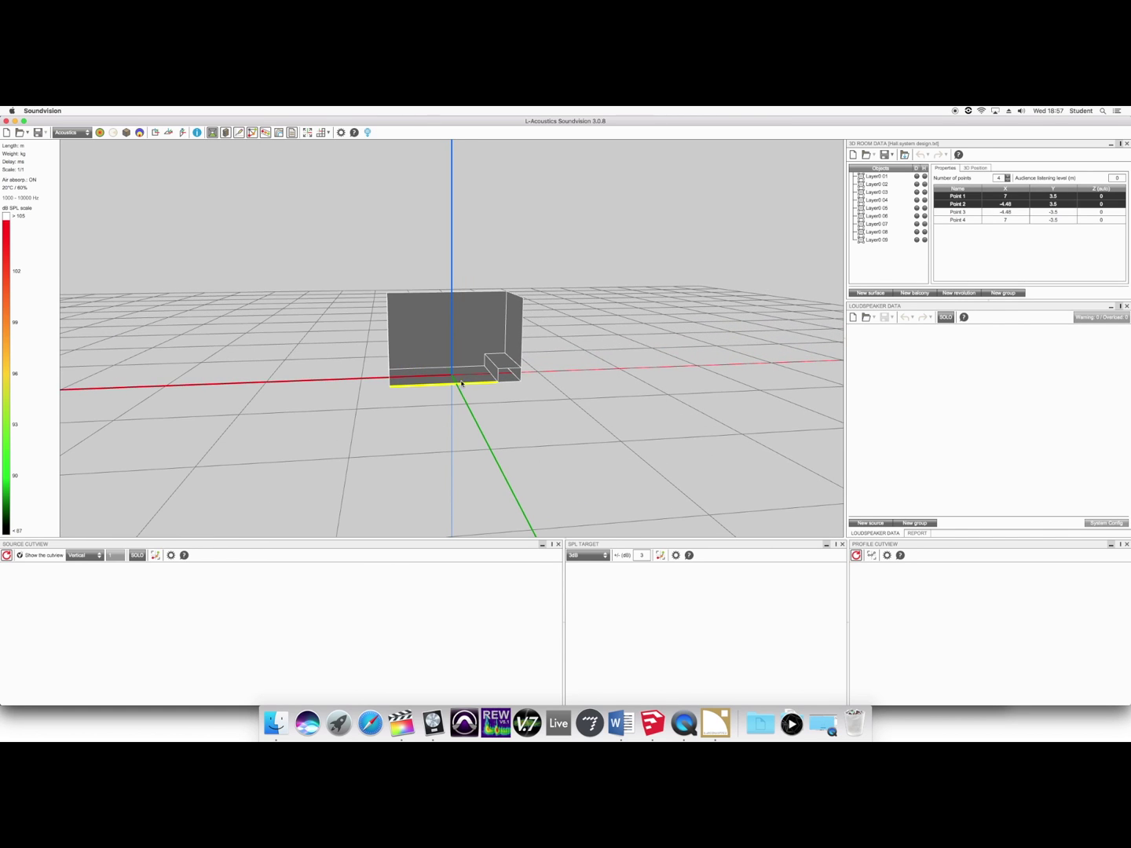
click(462, 382)
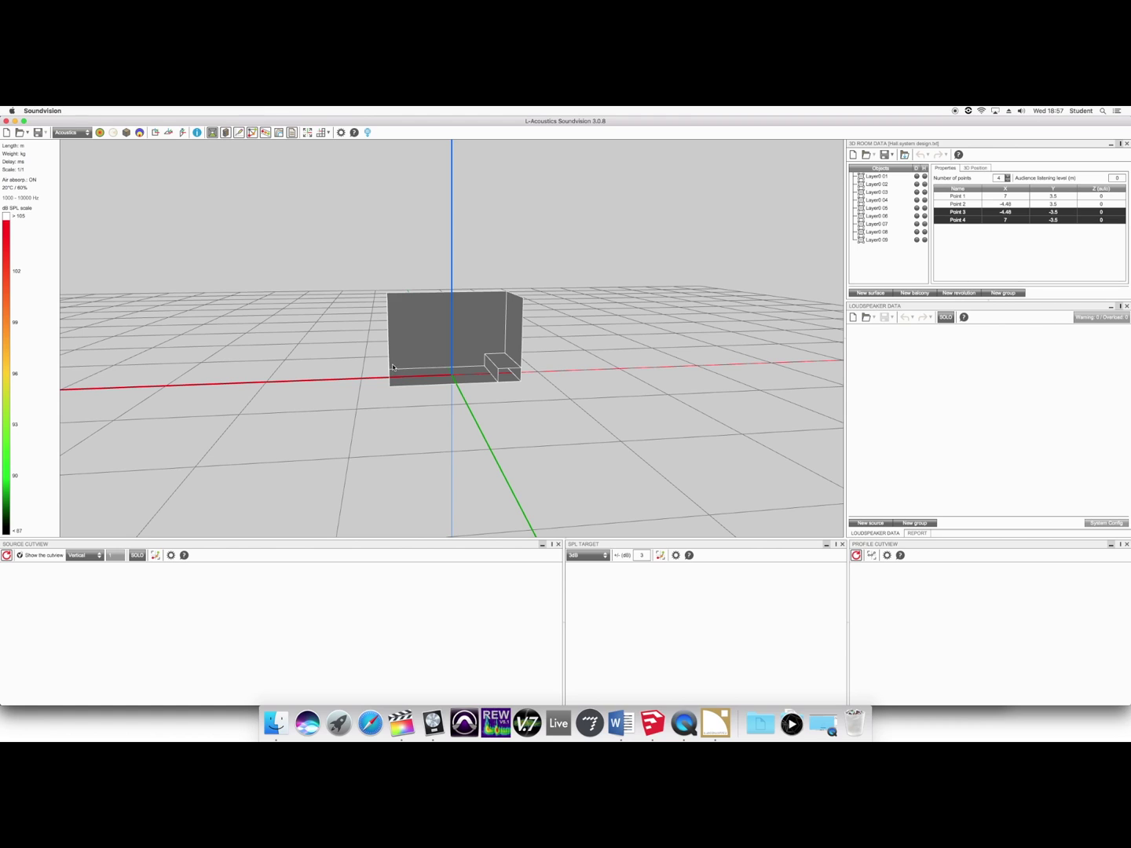
Switch the workspace to the Loudspeaker design layout.
click(327, 135)
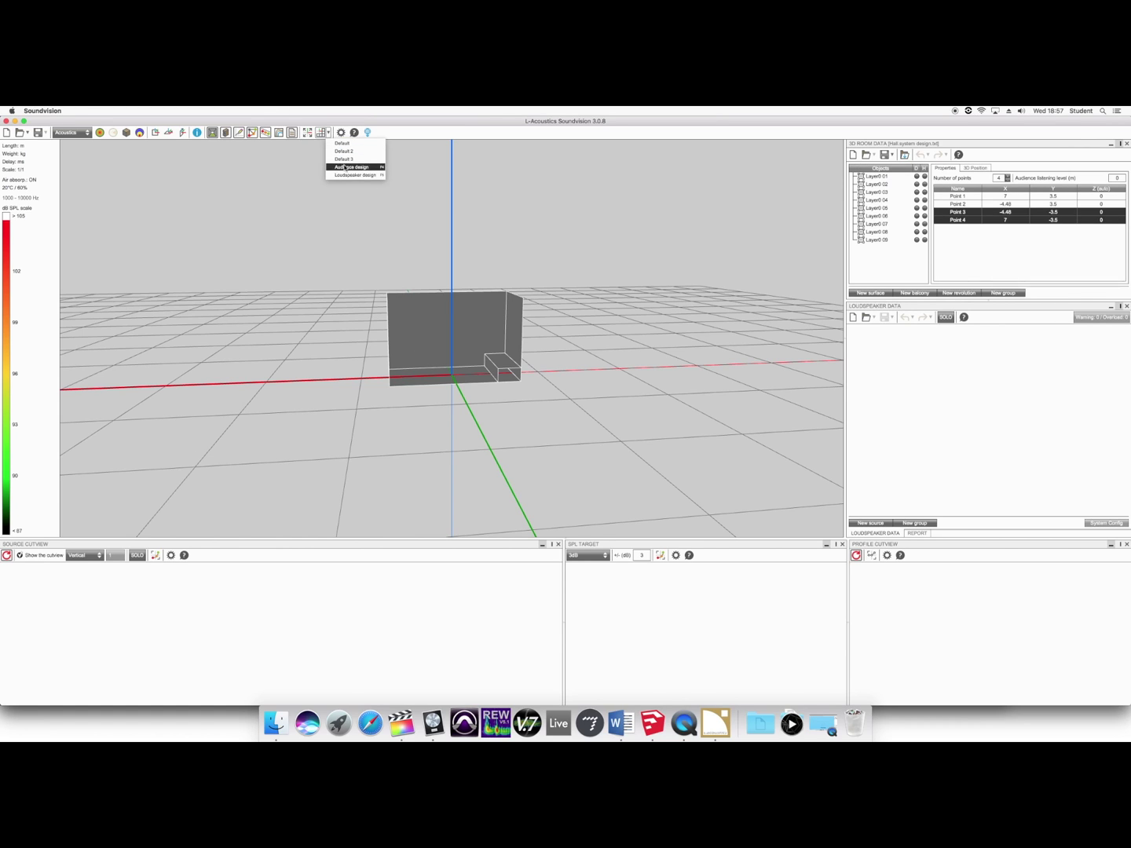
click(350, 175)
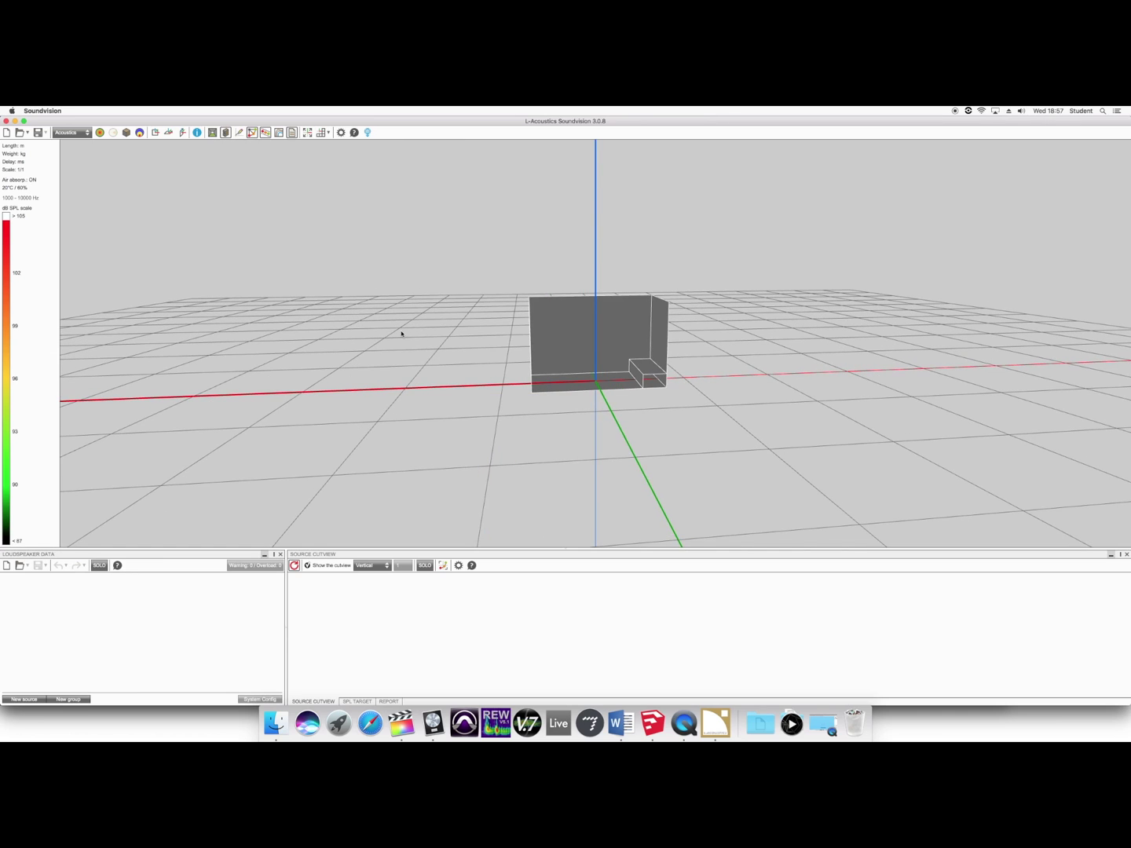
drag(496, 409, 485, 411)
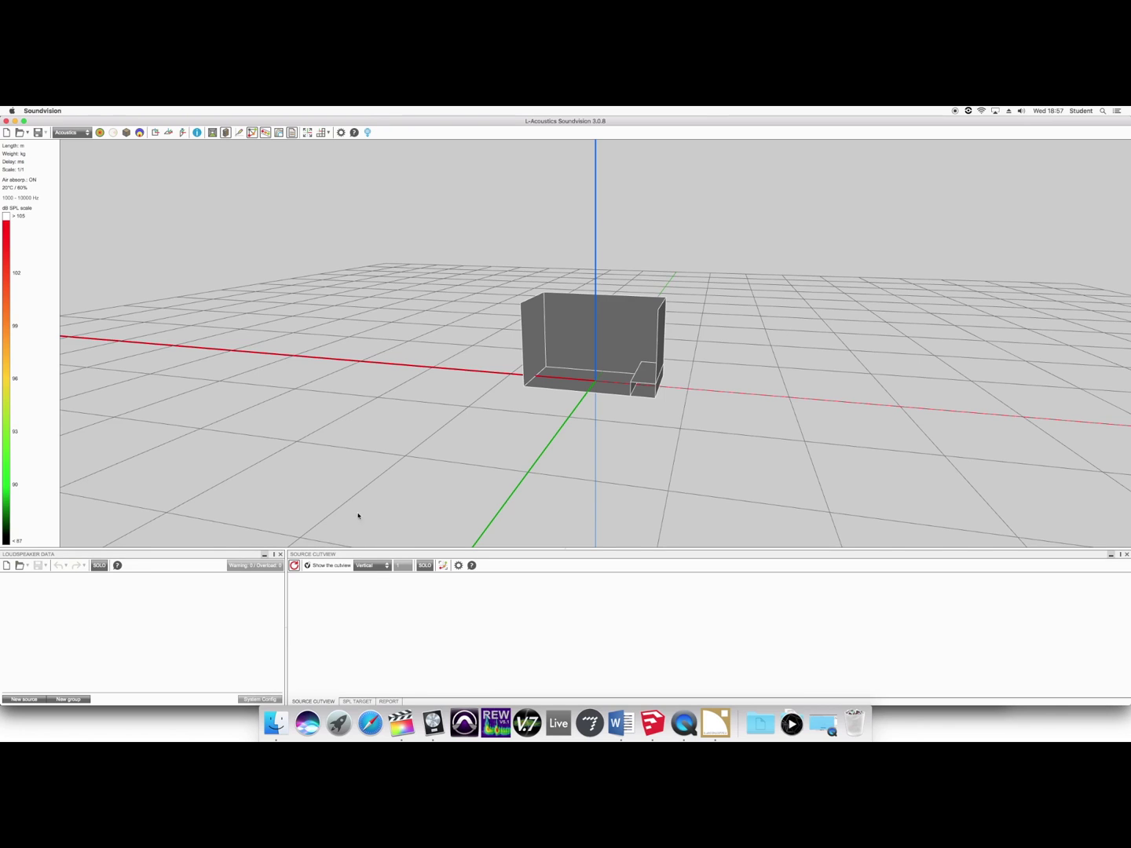
mouse_move(358, 516)
mouse_down()
mouse_move(413, 518)
mouse_move(370, 508)
mouse_up()
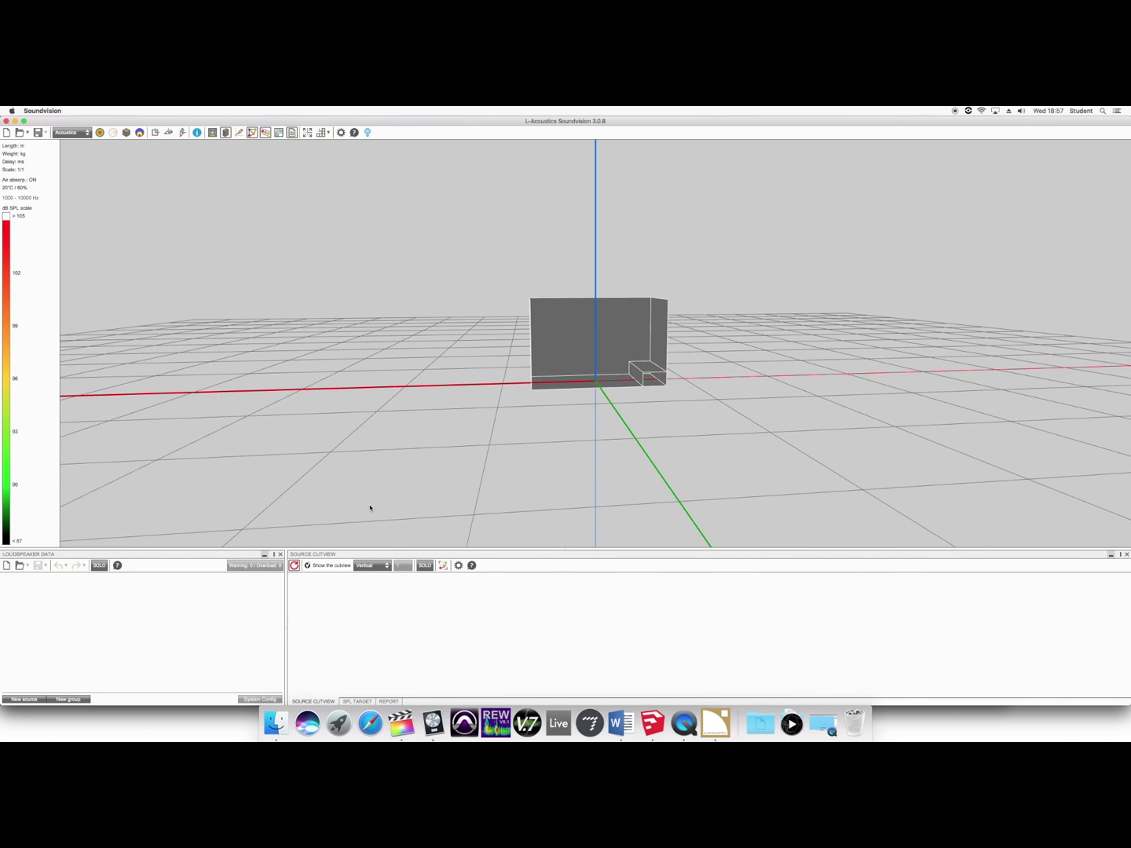
Look through the SUB, COAXIAL and Legacy loudspeaker families, and add a new KIVA II source from the WST family.
click(22, 698)
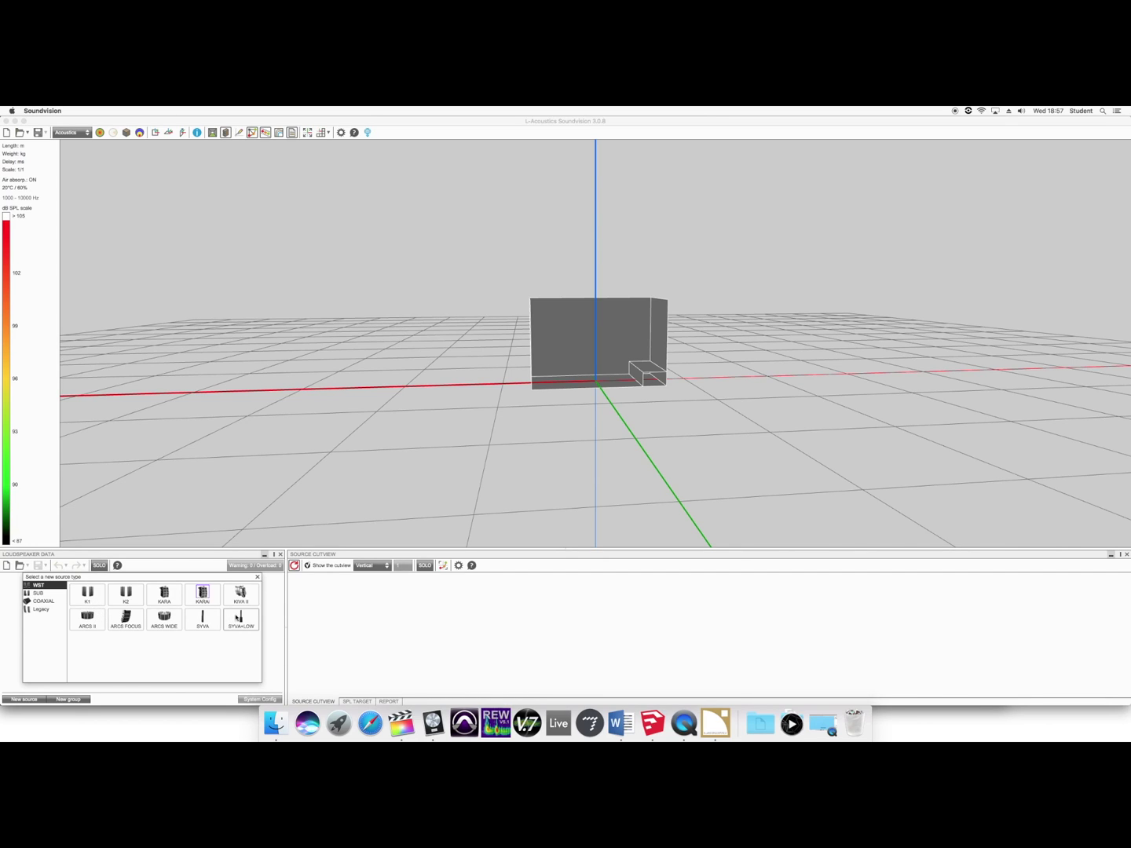
click(39, 593)
click(44, 601)
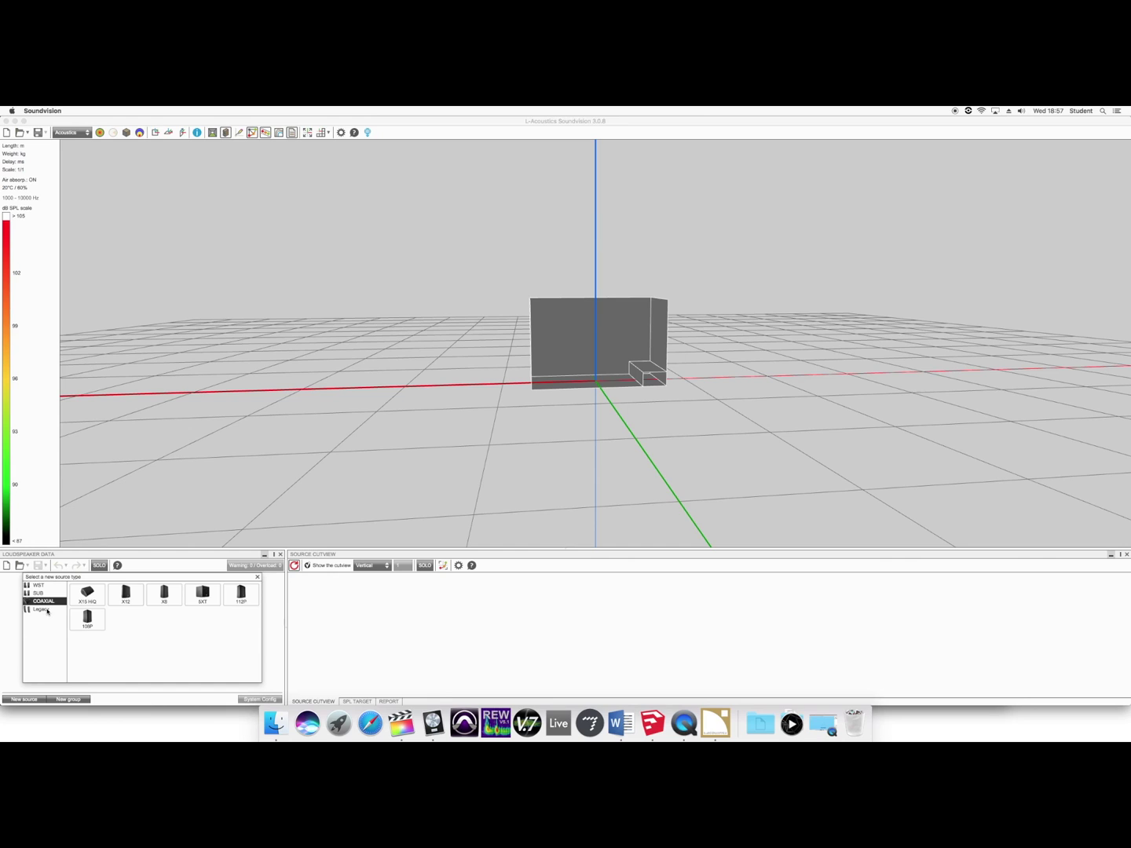
click(41, 609)
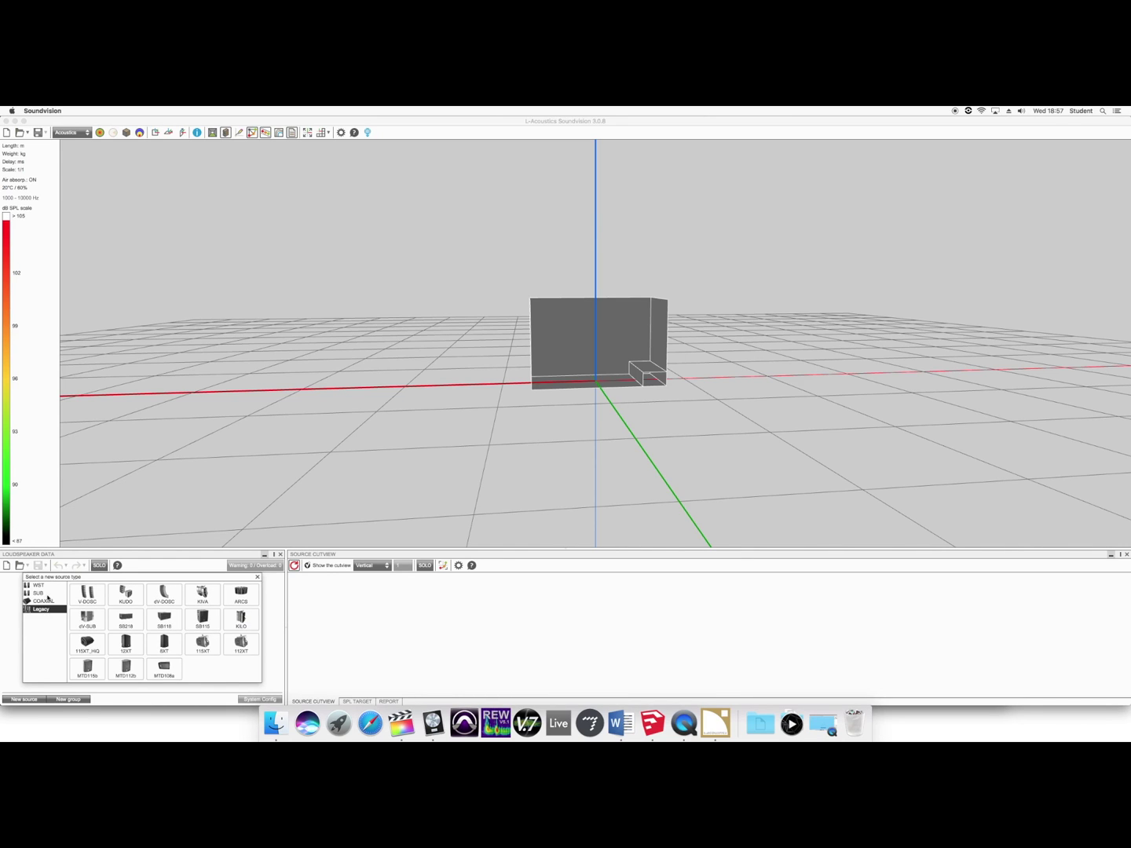
click(40, 586)
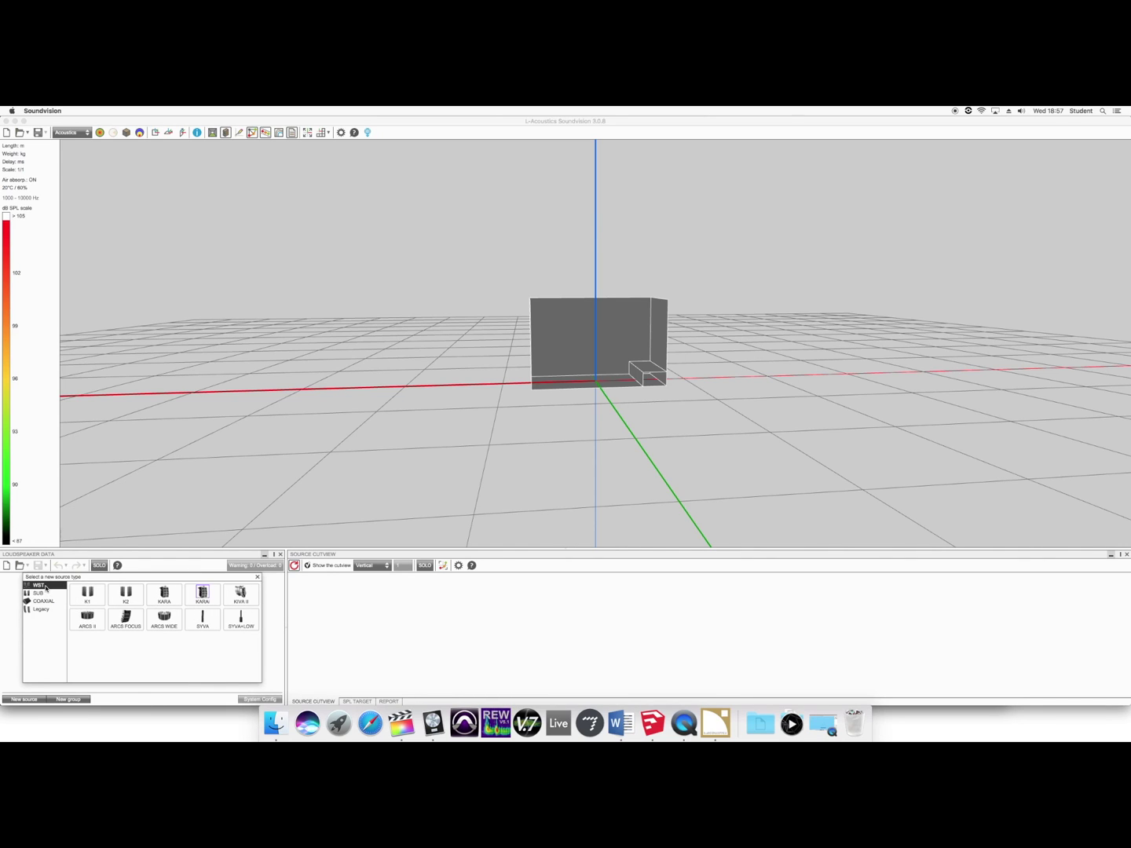
click(248, 598)
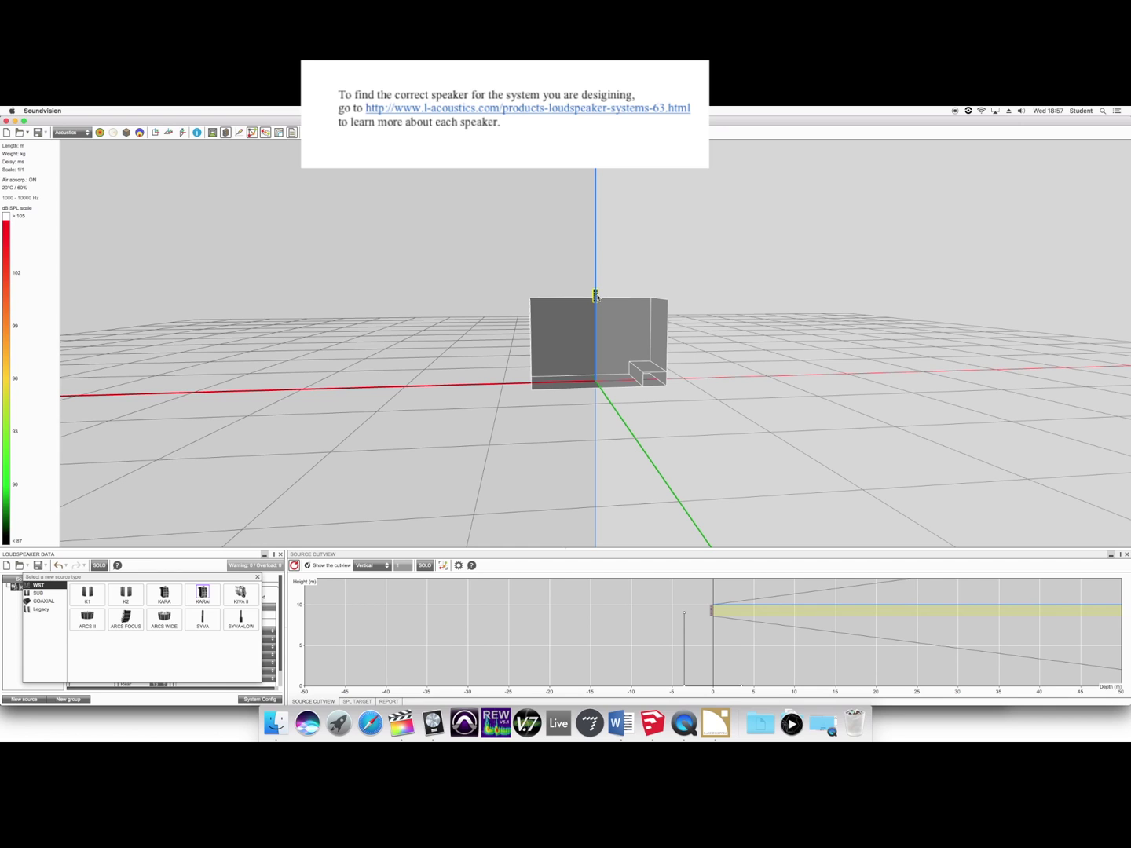
Move the KIVA II source to about X -41 m, Y 33 m and close the source type selection.
drag(596, 296, 642, 315)
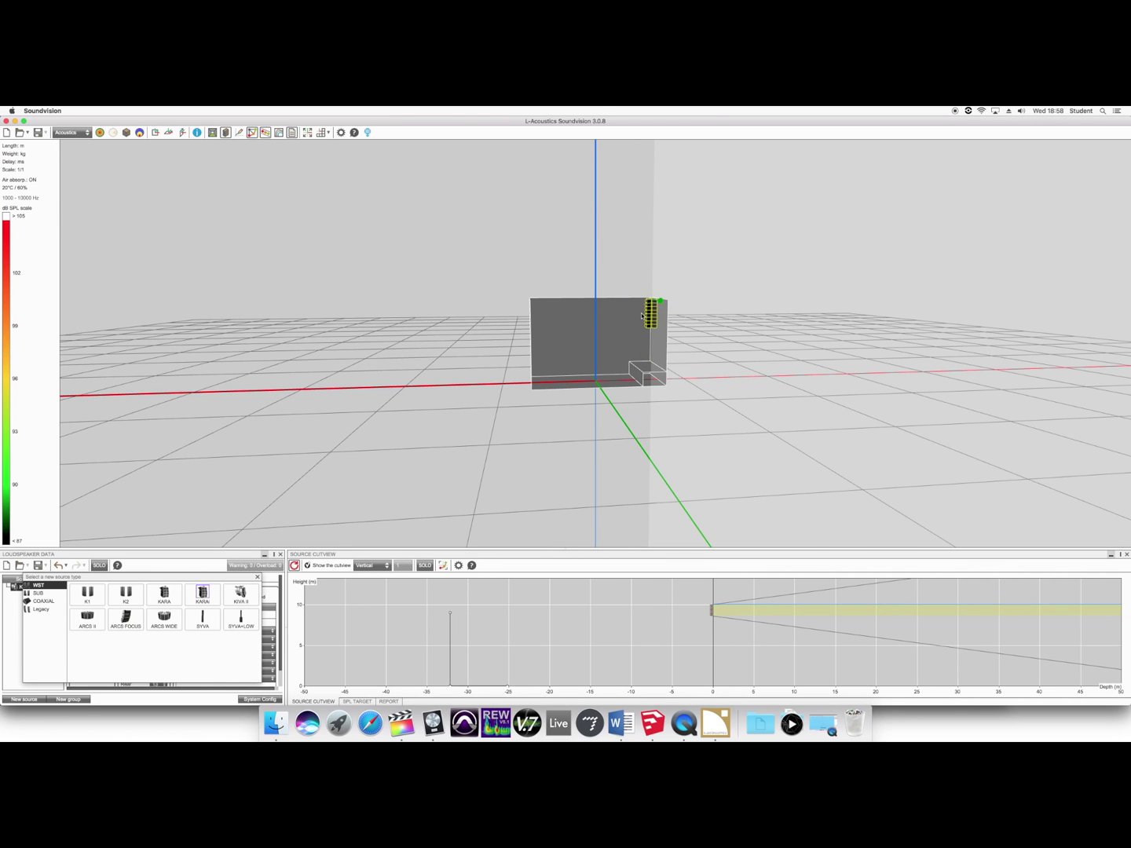
right_drag(643, 316, 285, 378)
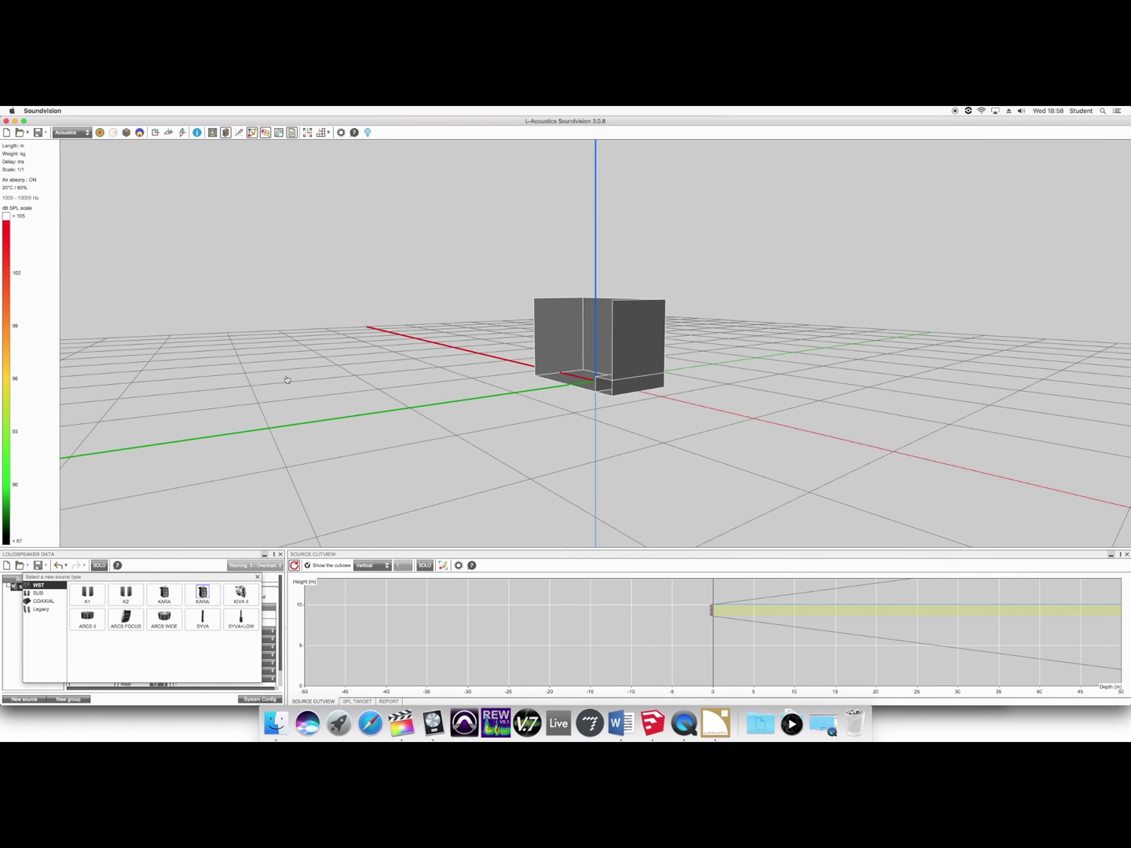
click(259, 578)
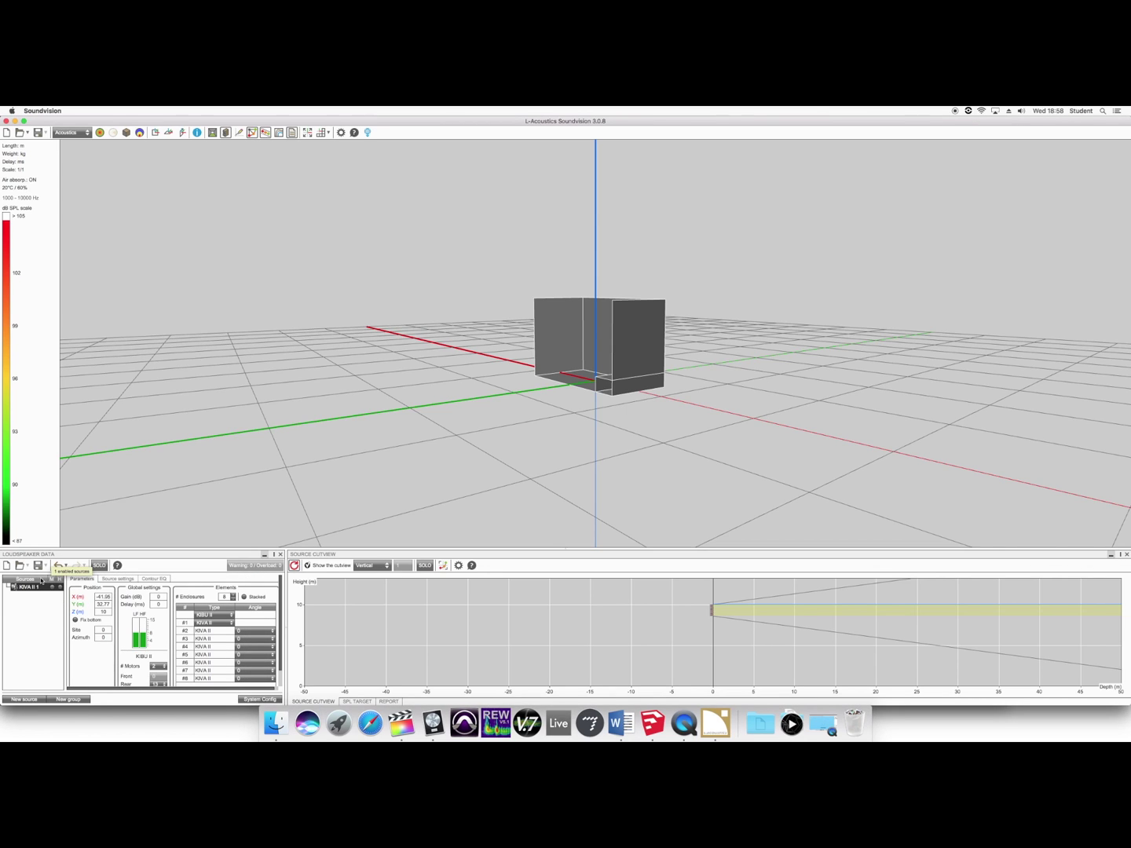
Set the KIVA II source's Y position to 10 m.
double_click(104, 605)
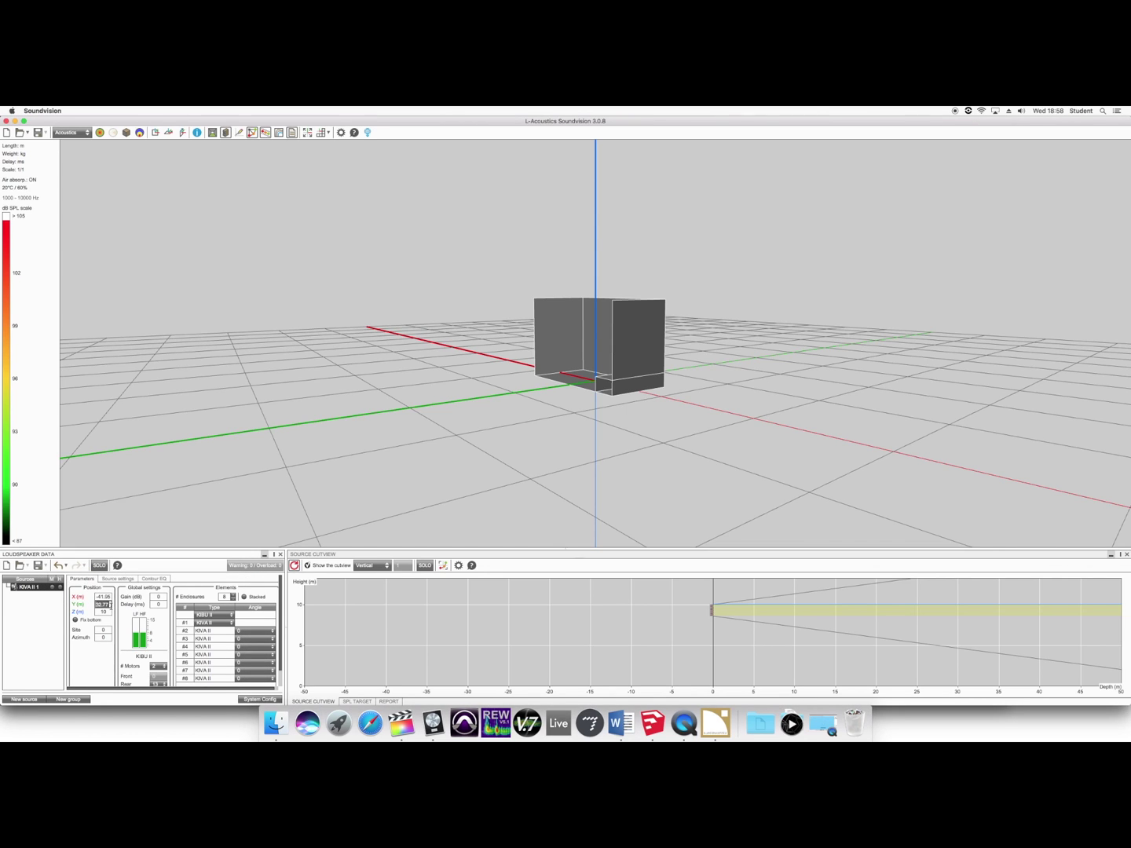
text(10)
key(Return)
drag(298, 364, 329, 377)
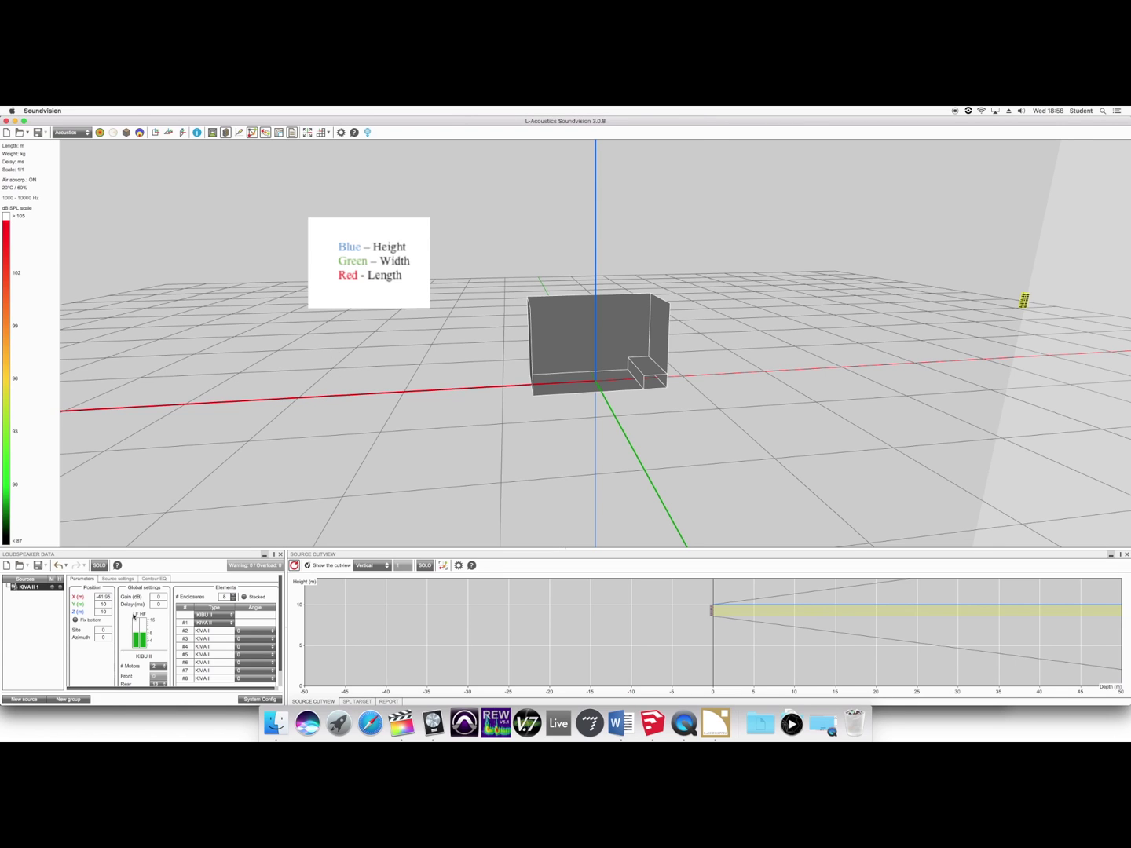
Move the KIVA II source freehand towards the room, to about X -2 m, Y 9 m.
drag(1026, 301, 844, 306)
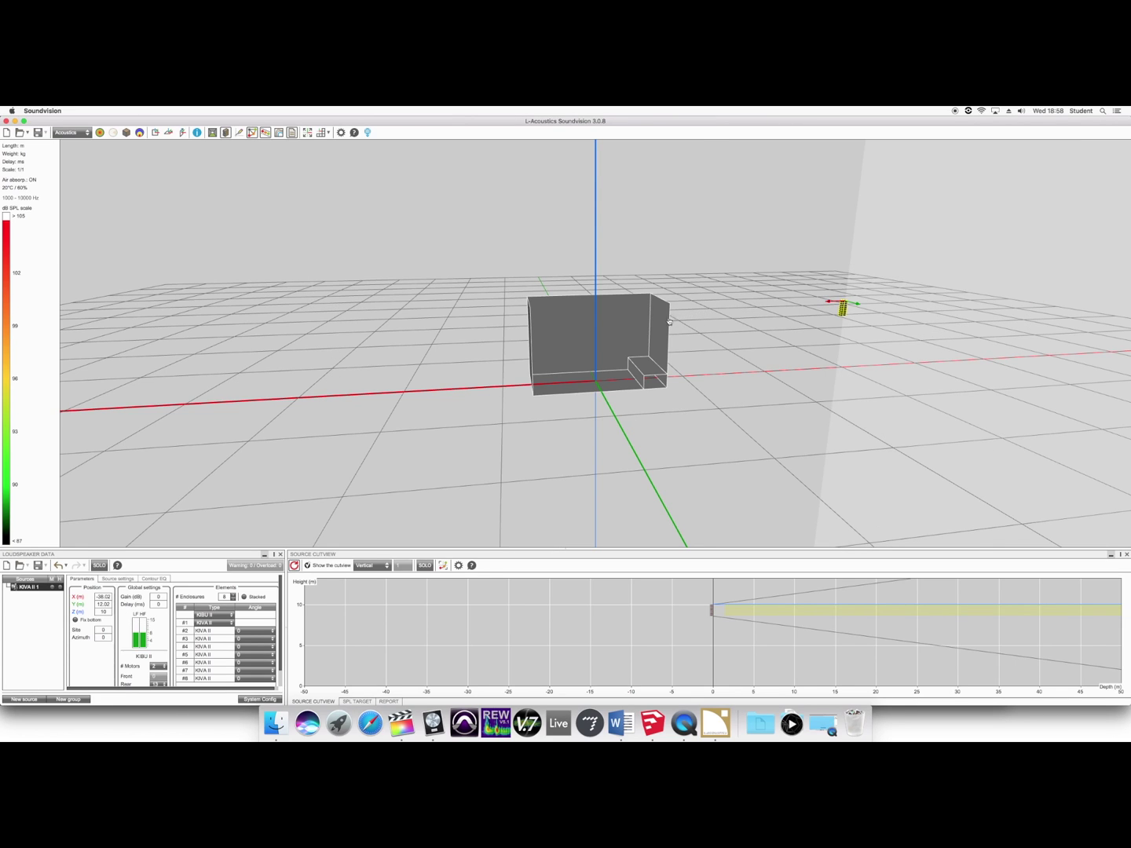
drag(628, 334, 644, 303)
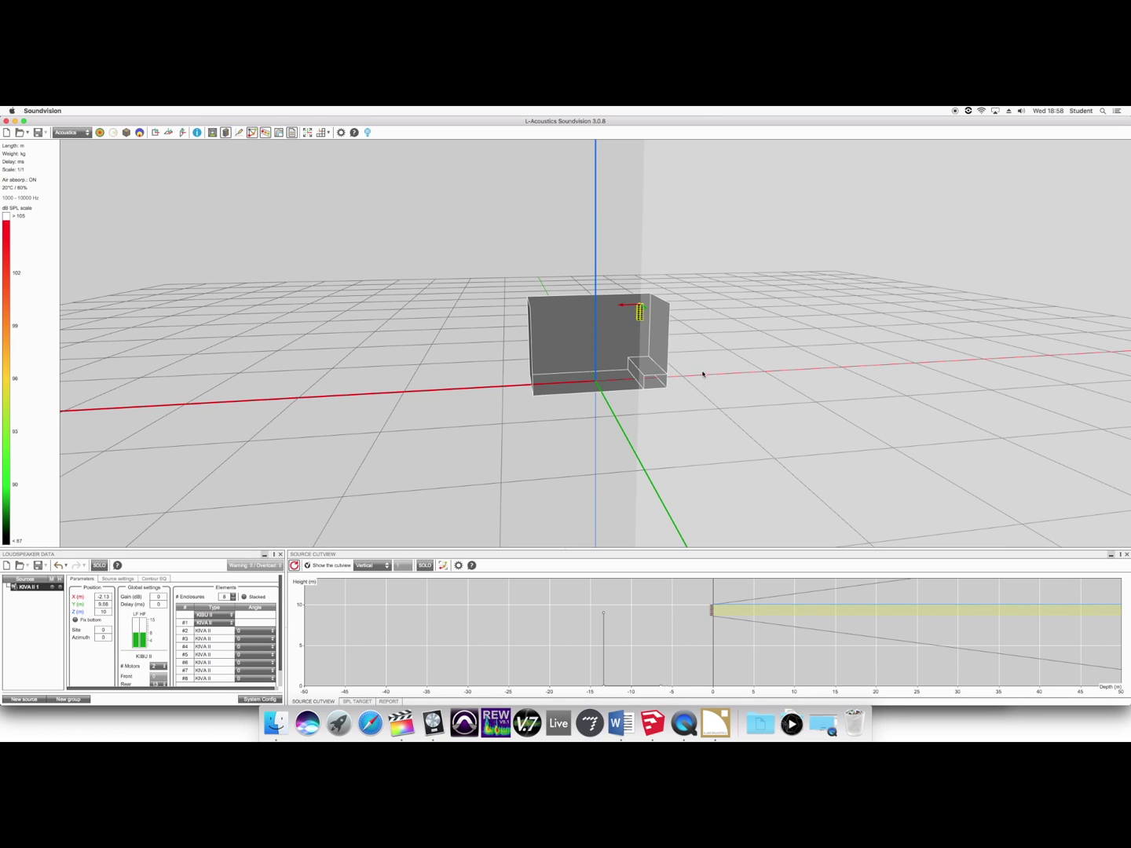
drag(702, 374, 723, 388)
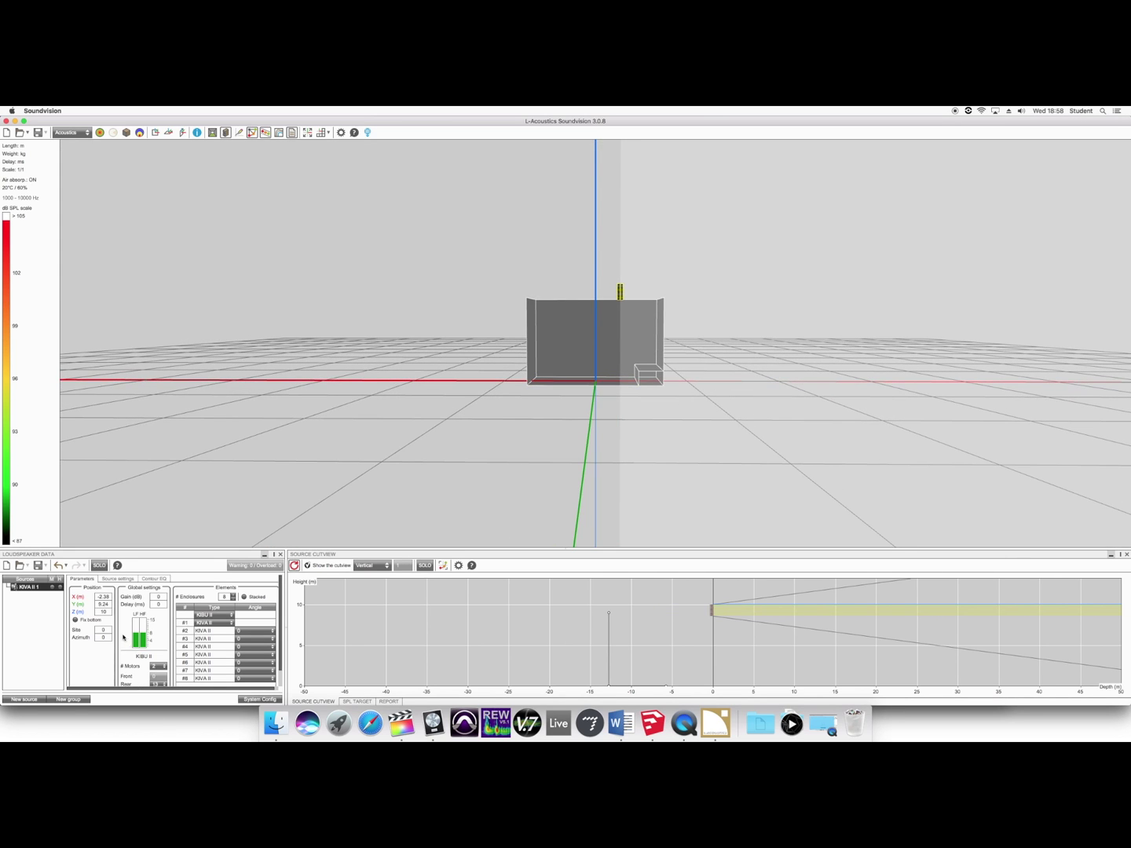
Set the KIVA II source's Z position to 8 m.
double_click(104, 612)
key(BackSpace)
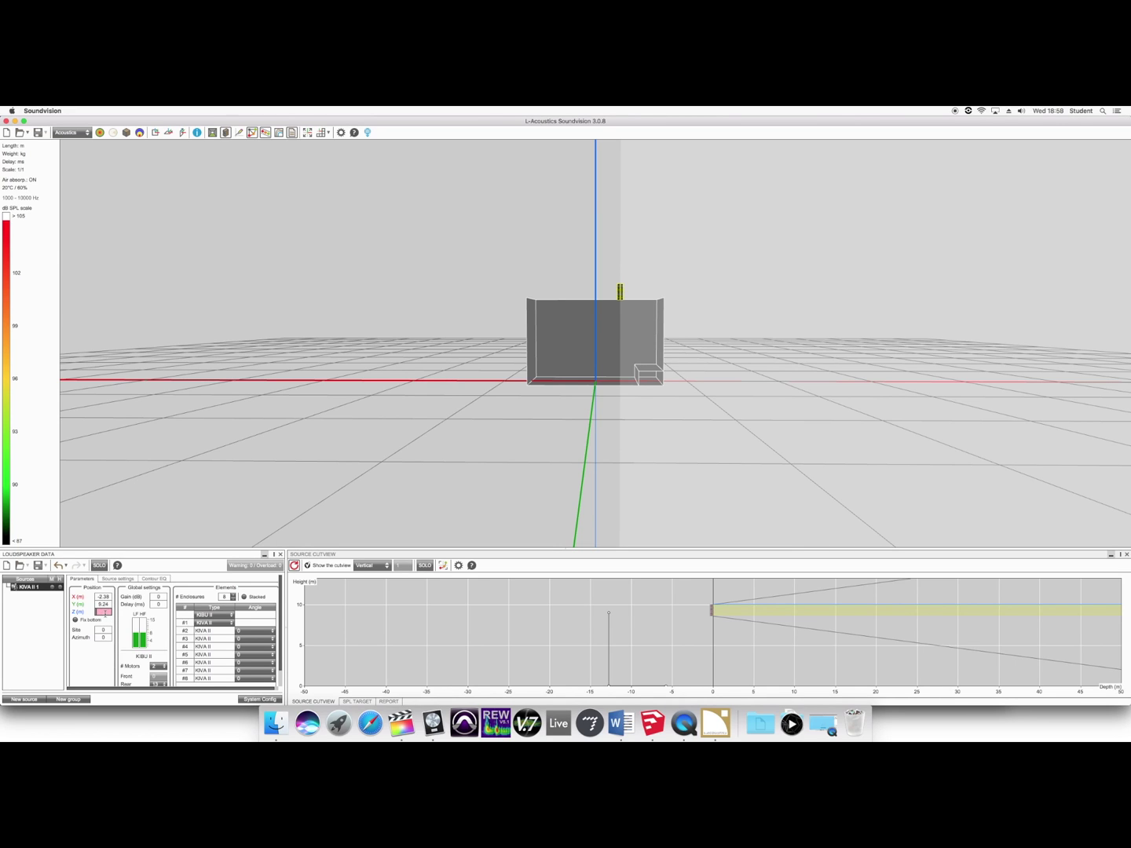
text(8)
key(Return)
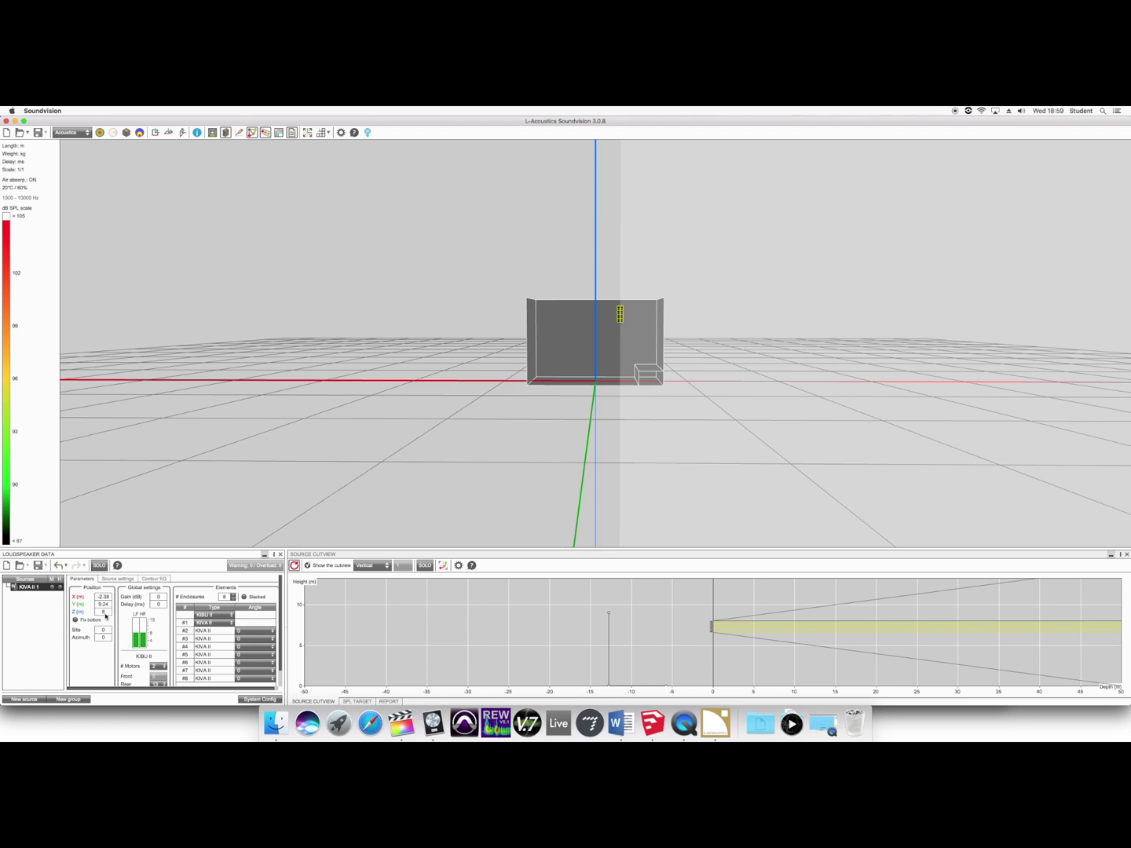
Lower the KIVA II source to a Z position of 7 m.
double_click(104, 611)
text(7)
key(Return)
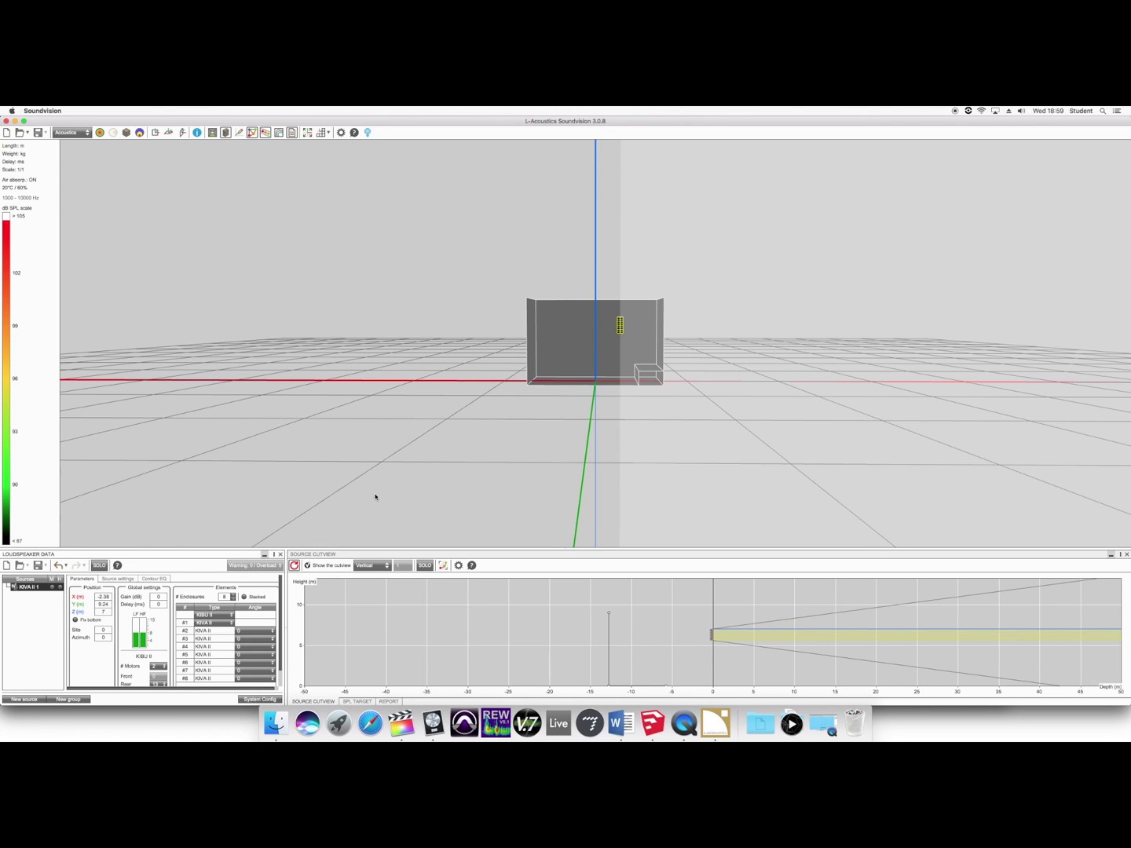
Bring the KIVA II source inside the room's width by changing its Y position to 6 m and finally to 3 m.
drag(376, 496, 210, 571)
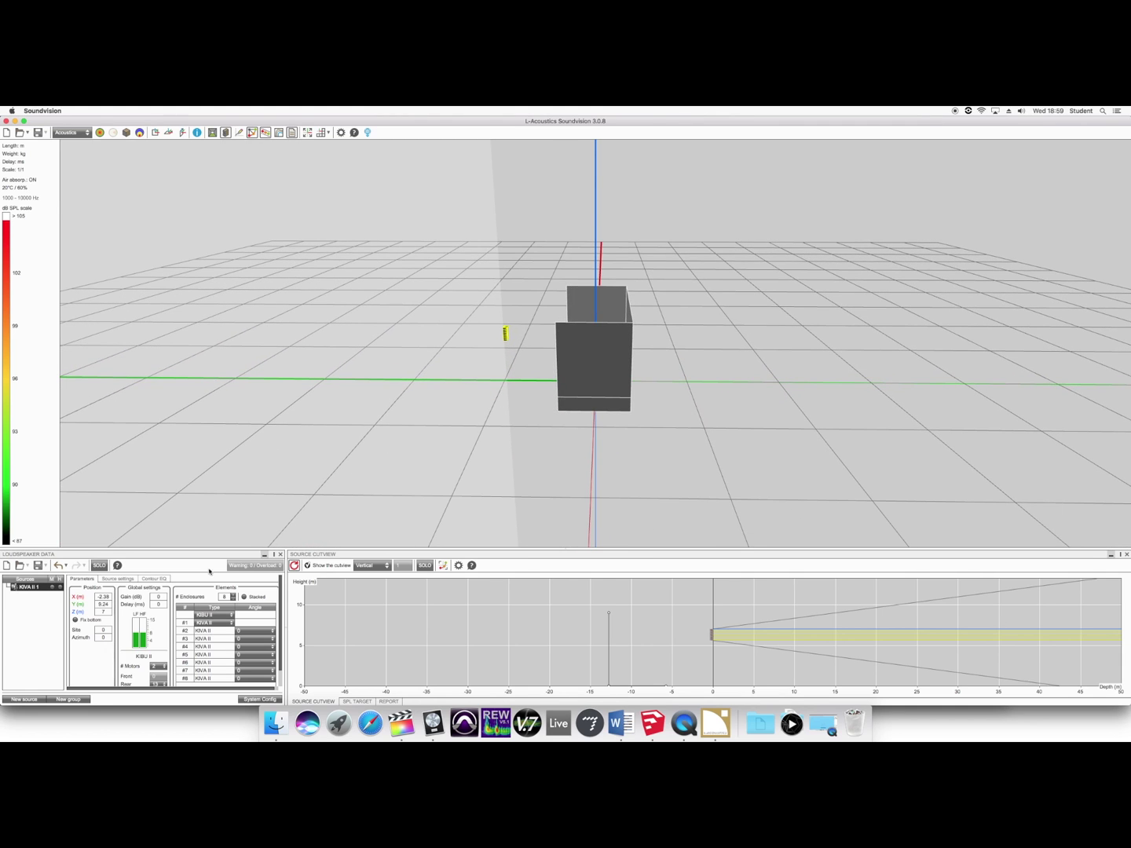
click(111, 605)
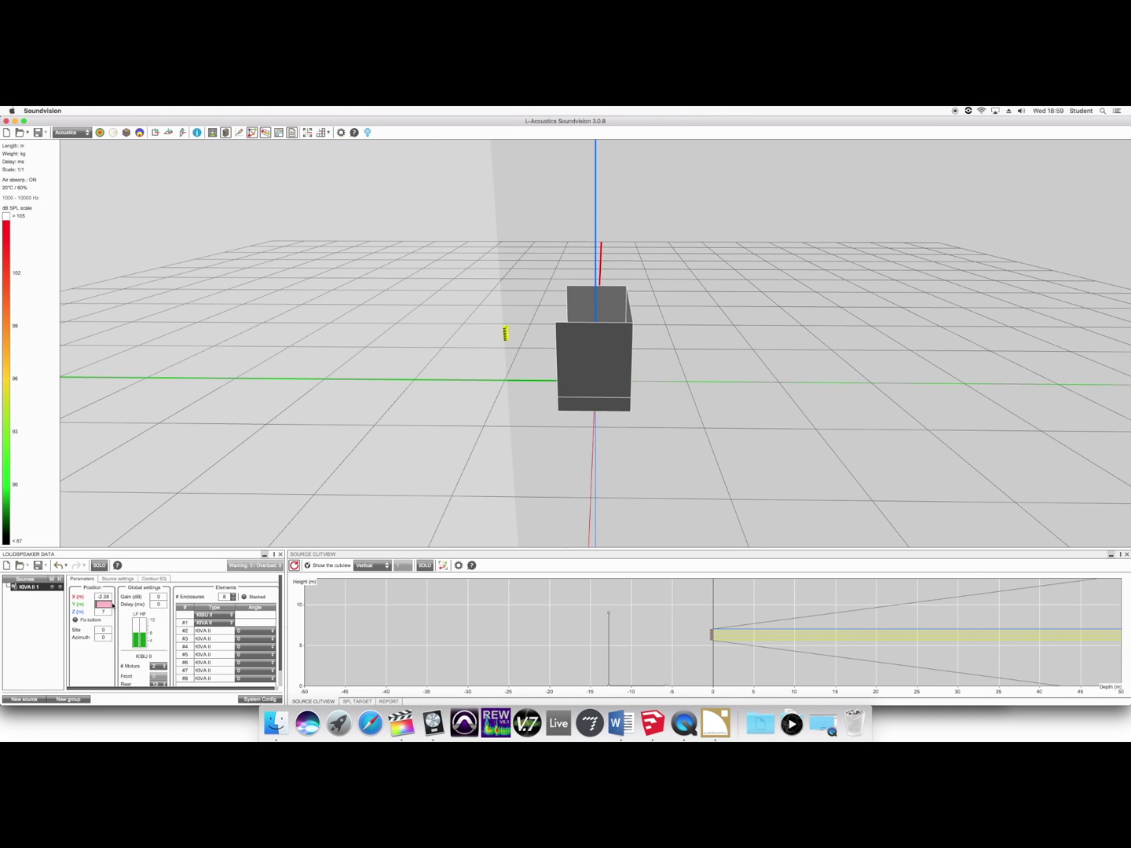
key(Return)
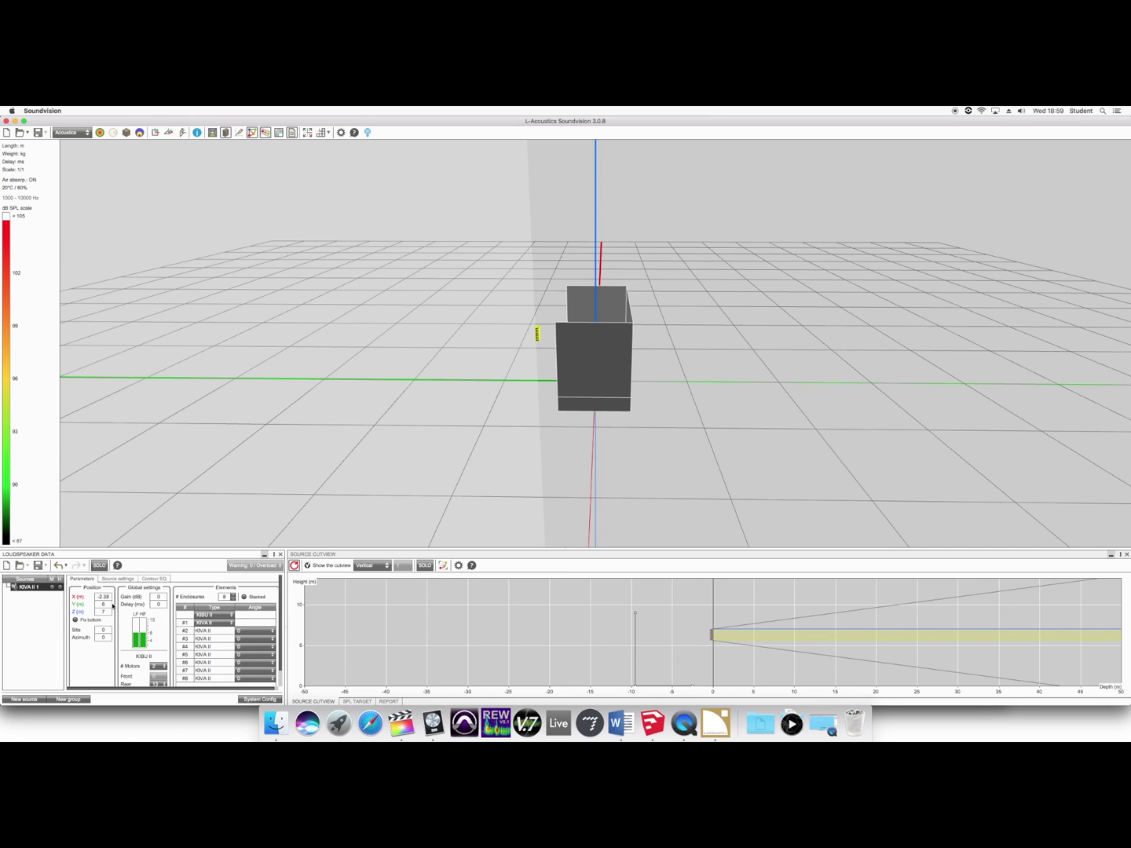
click(108, 606)
key(Return)
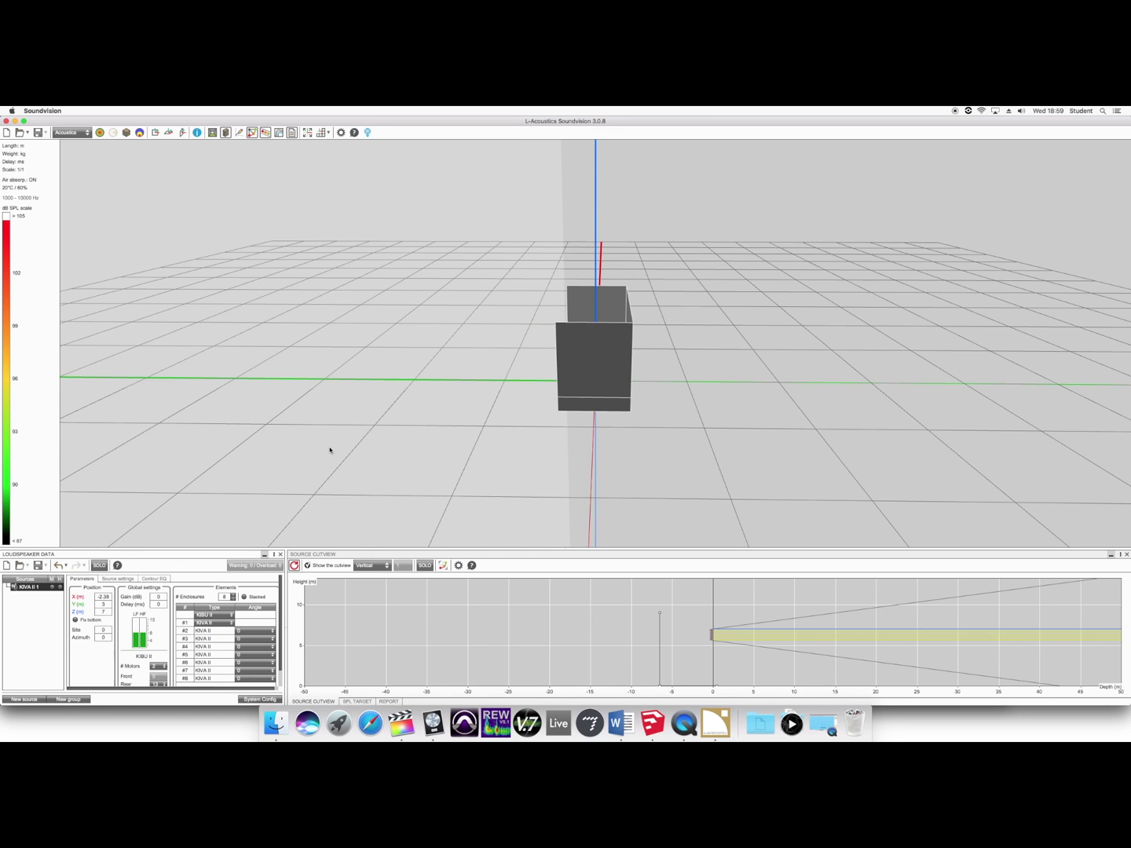
Set the KIVA II source's X position to -4 m.
drag(330, 450, 205, 531)
click(110, 597)
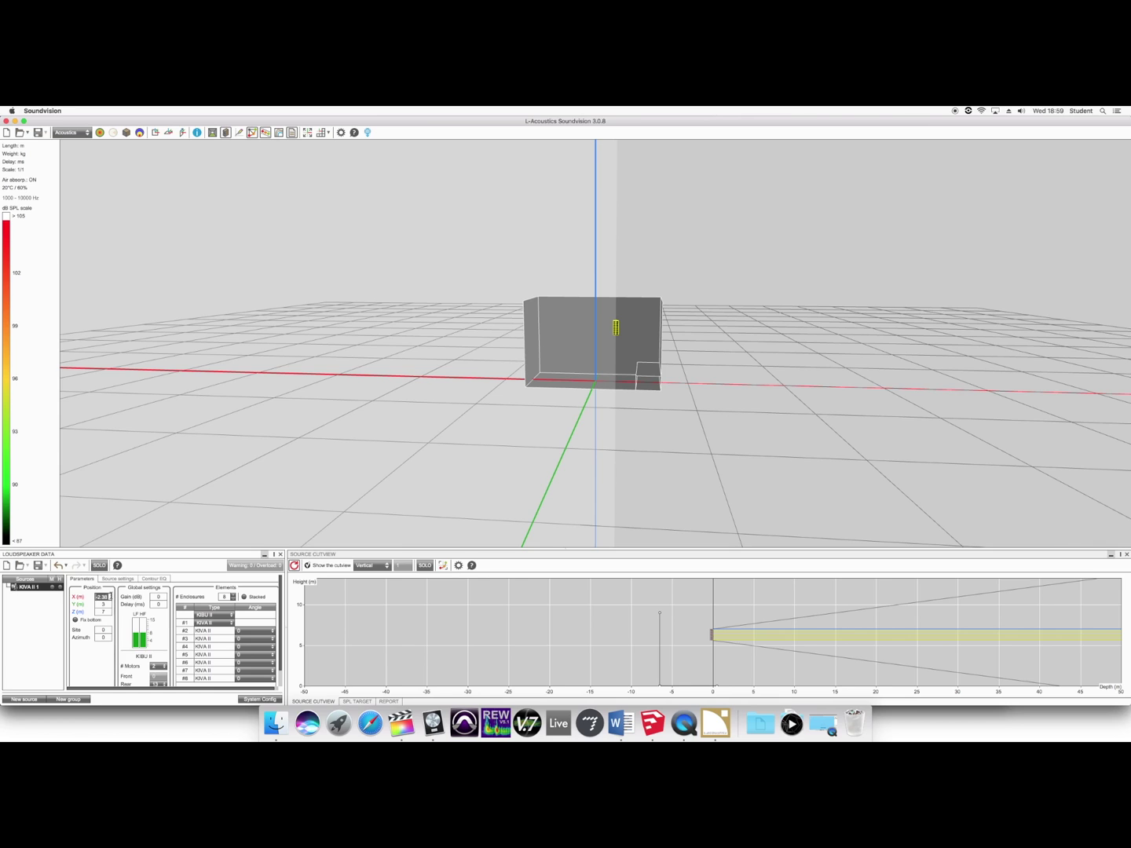
text(-4)
key(Return)
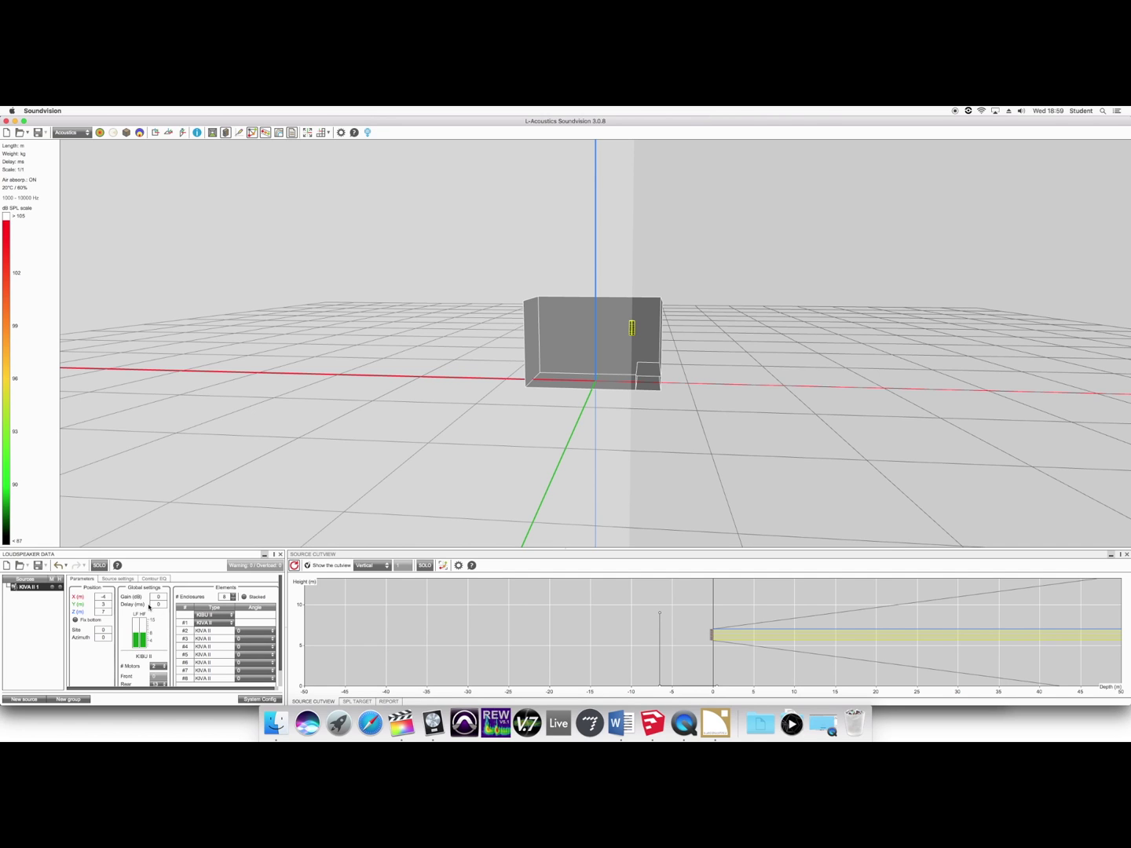
Place the KIVA II source above the platform by setting its X position to -6 m.
click(107, 597)
text(-6)
key(Return)
Set the KIVA II source's azimuth to 90 so it faces along the length of the room.
drag(625, 447, 666, 456)
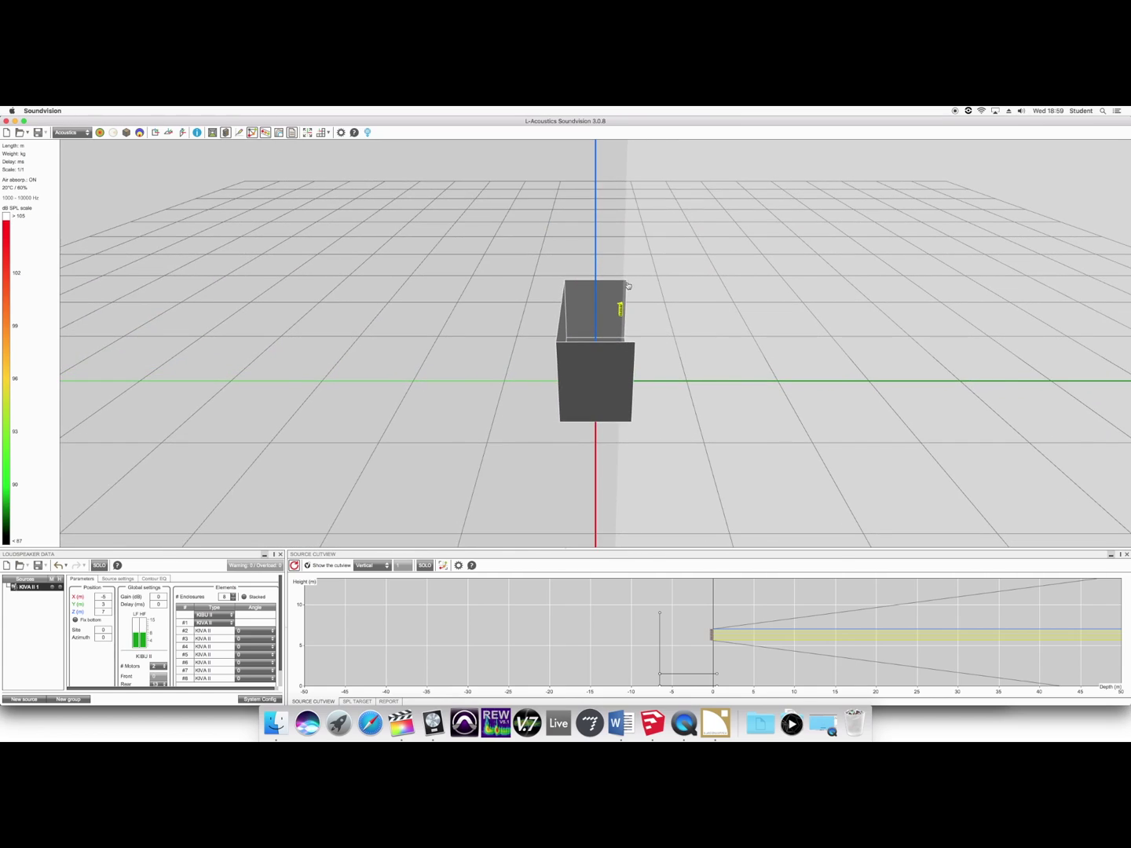
drag(654, 304, 325, 476)
click(103, 637)
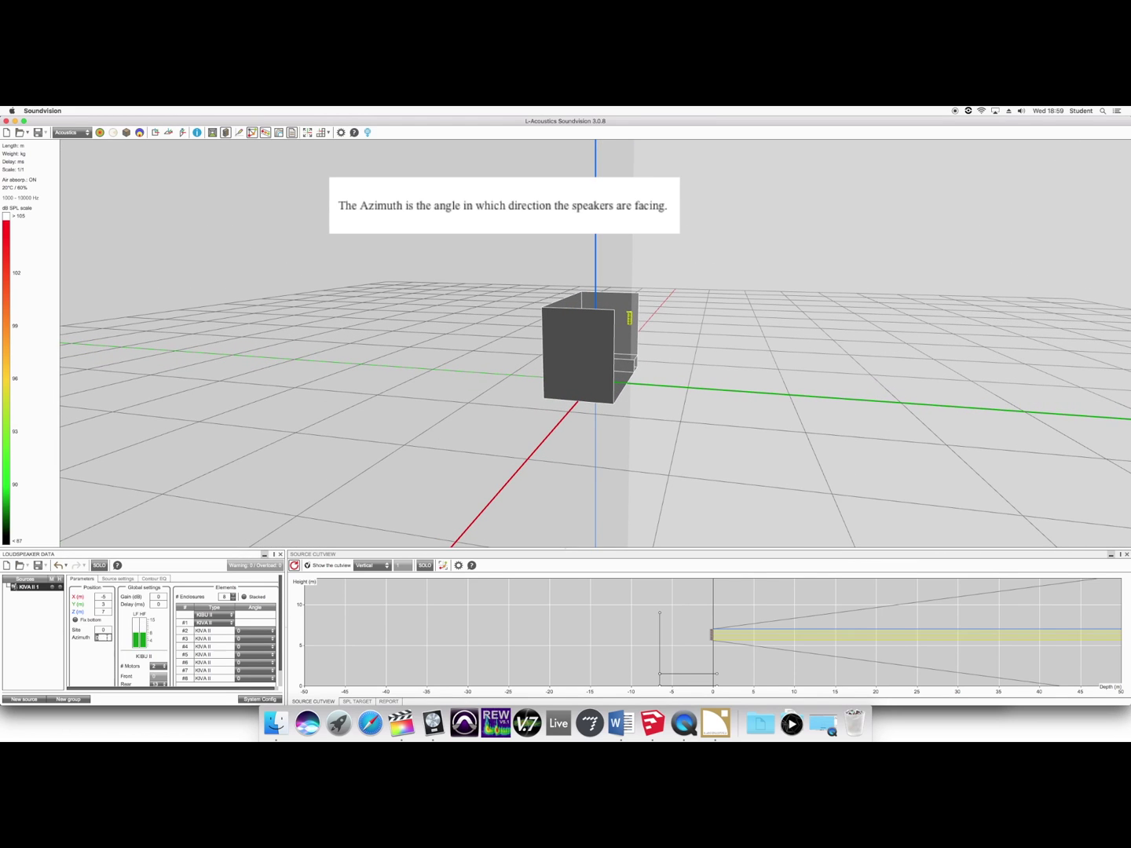
text(90)
key(Return)
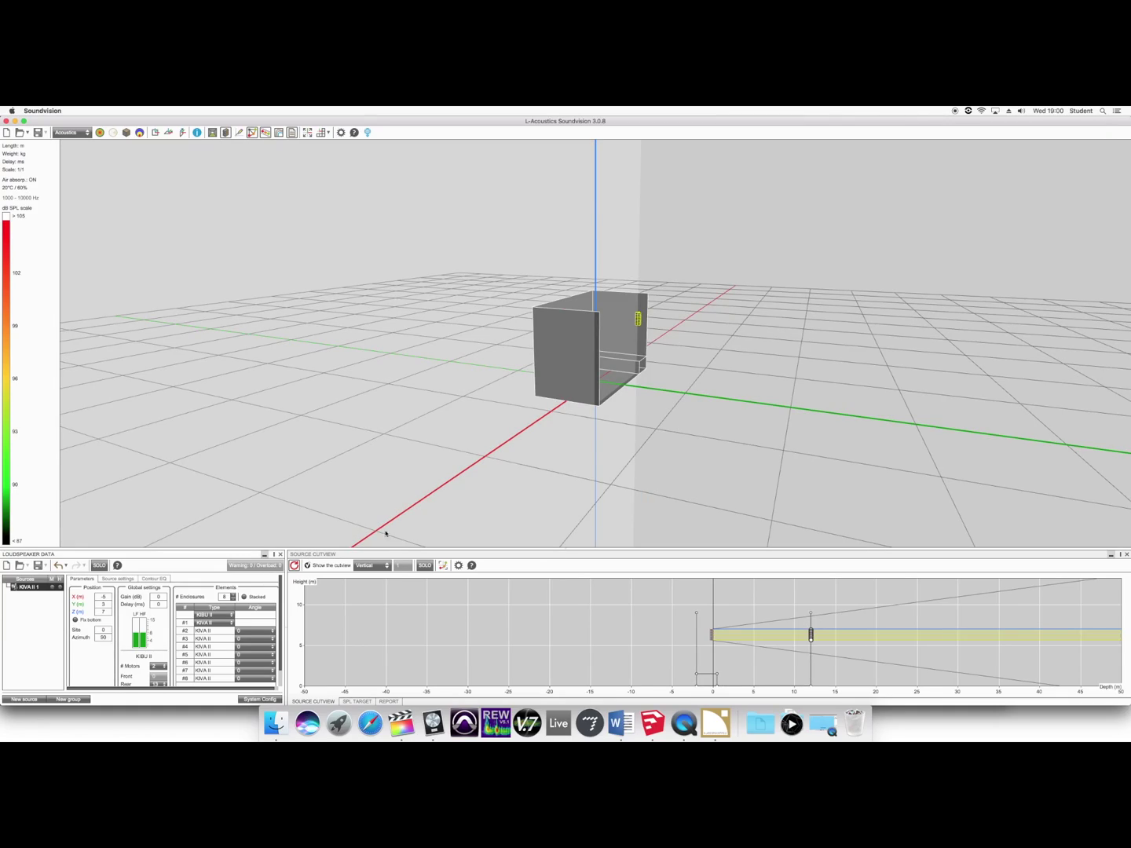
Reduce the number of enclosures in the KIVA II array to 6.
mouse_move(697, 382)
mouse_down()
mouse_move(694, 366)
mouse_move(644, 358)
mouse_move(659, 370)
mouse_move(674, 353)
mouse_move(693, 356)
mouse_up()
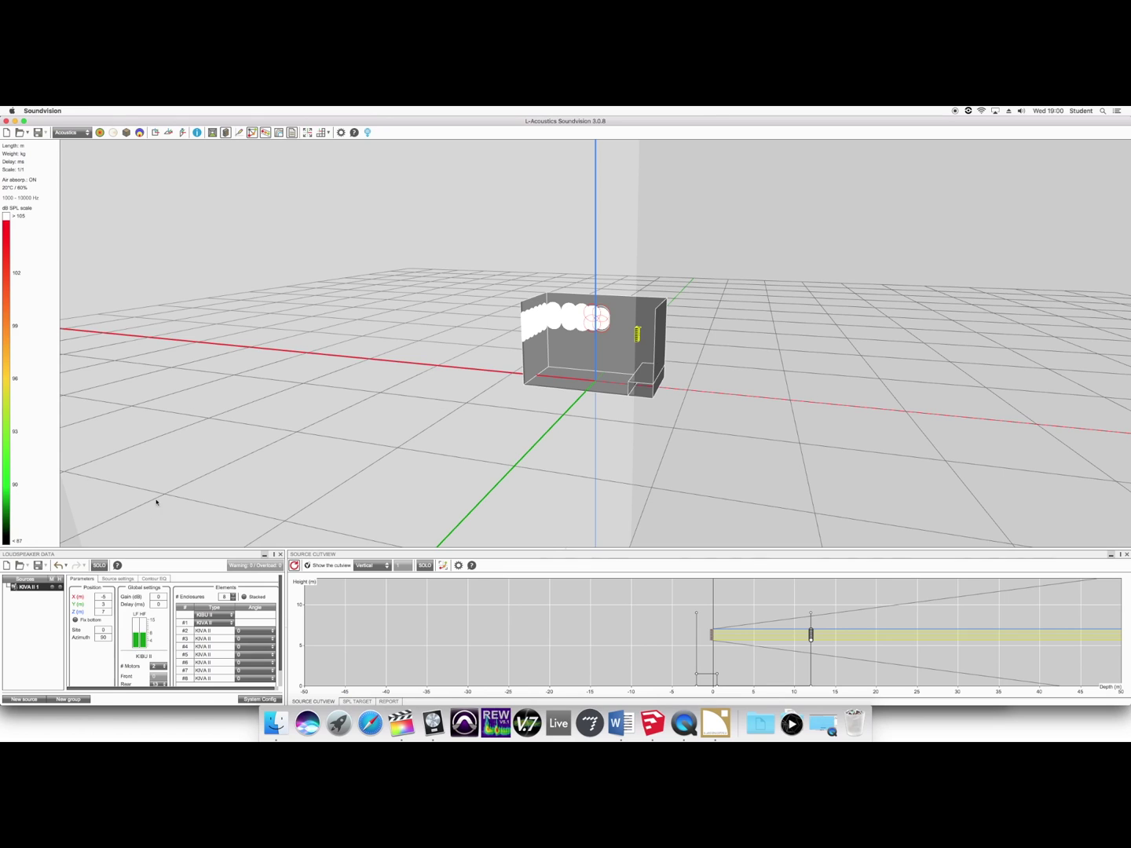
drag(676, 474, 690, 475)
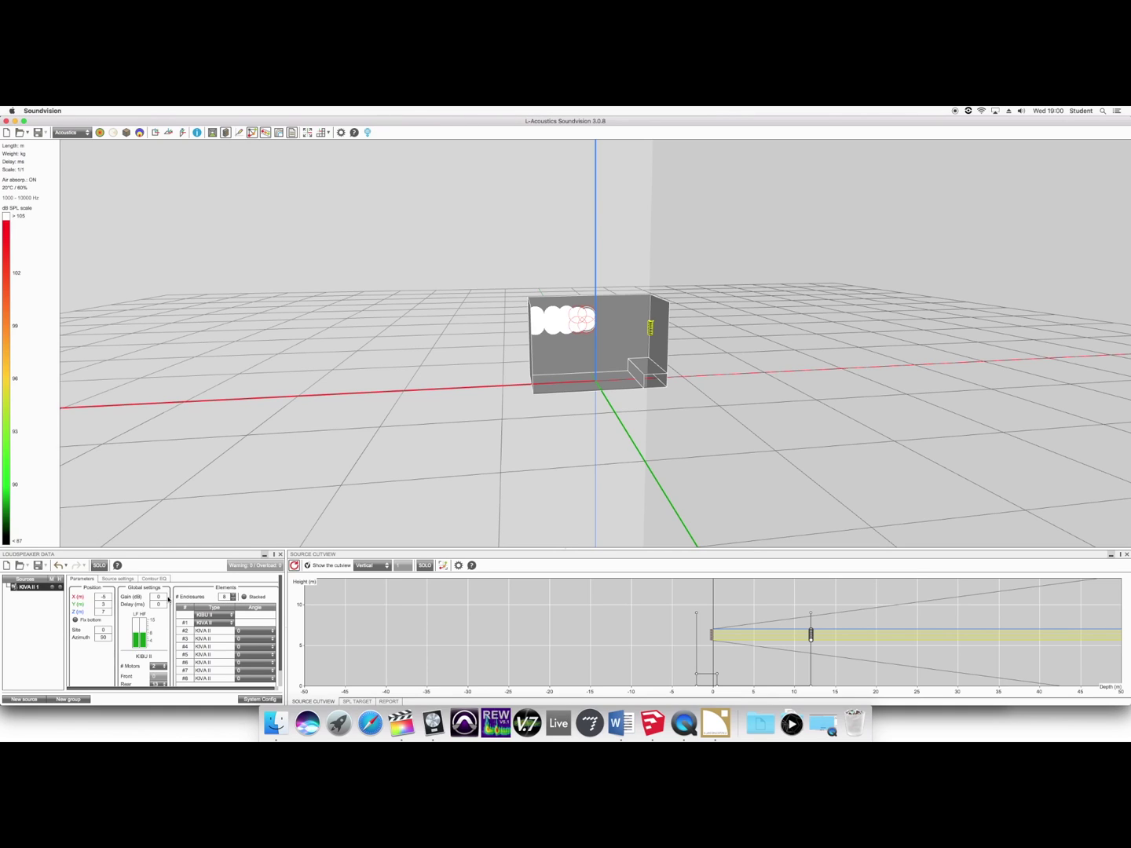
click(233, 600)
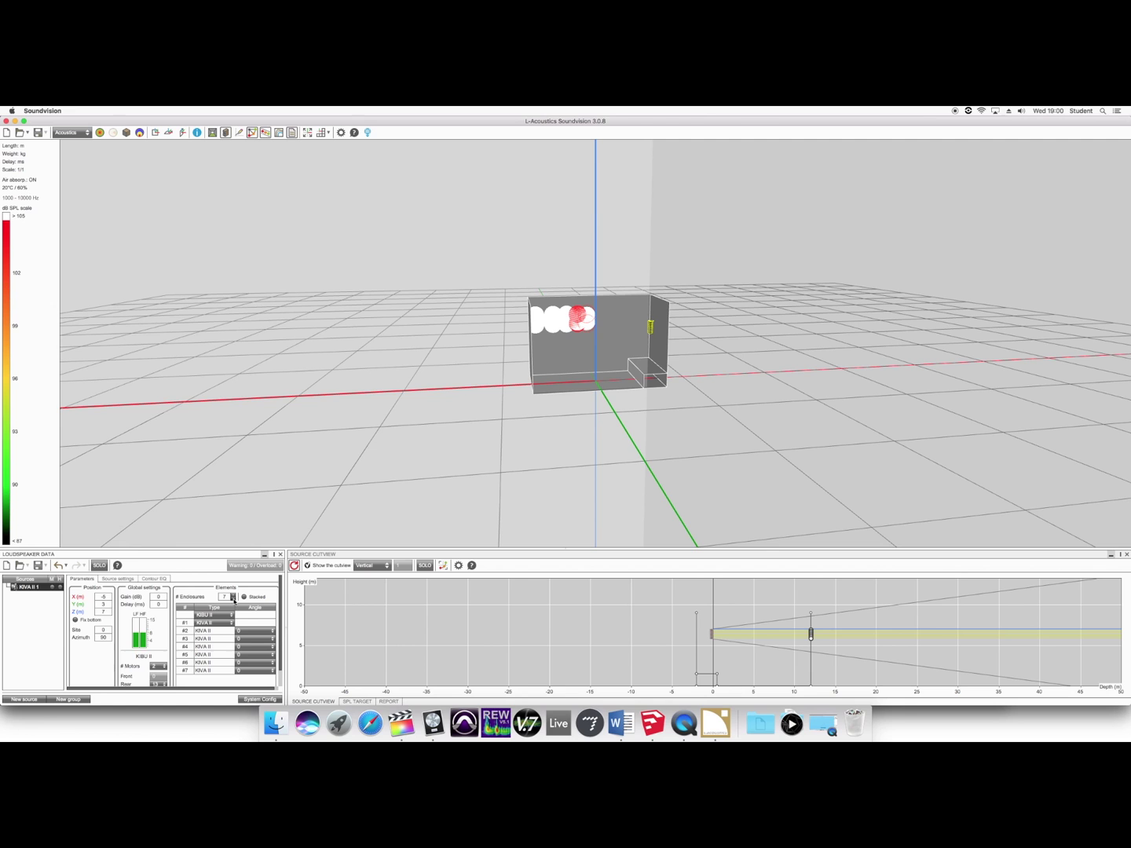
click(233, 600)
Set the angle of enclosure #2 in the KIVA II array to 15.
mouse_move(464, 462)
mouse_down()
mouse_move(441, 457)
mouse_move(462, 460)
mouse_up()
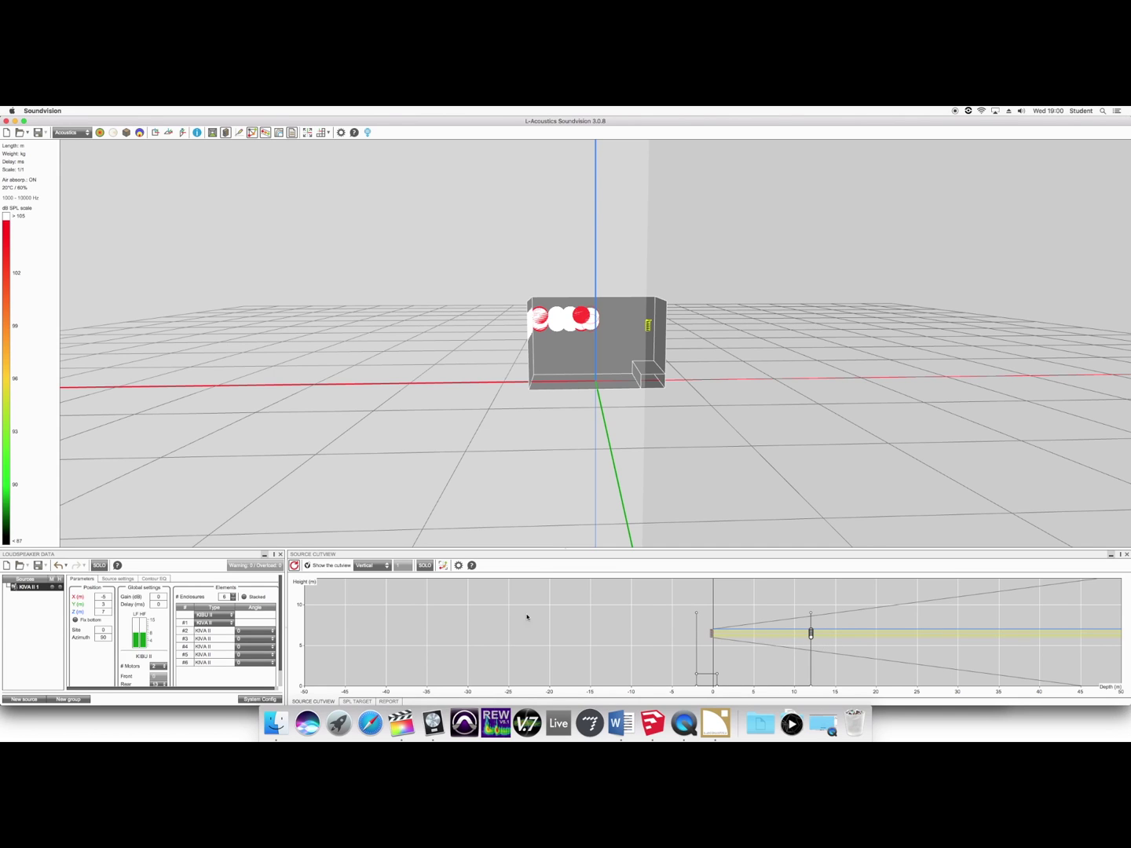
click(272, 632)
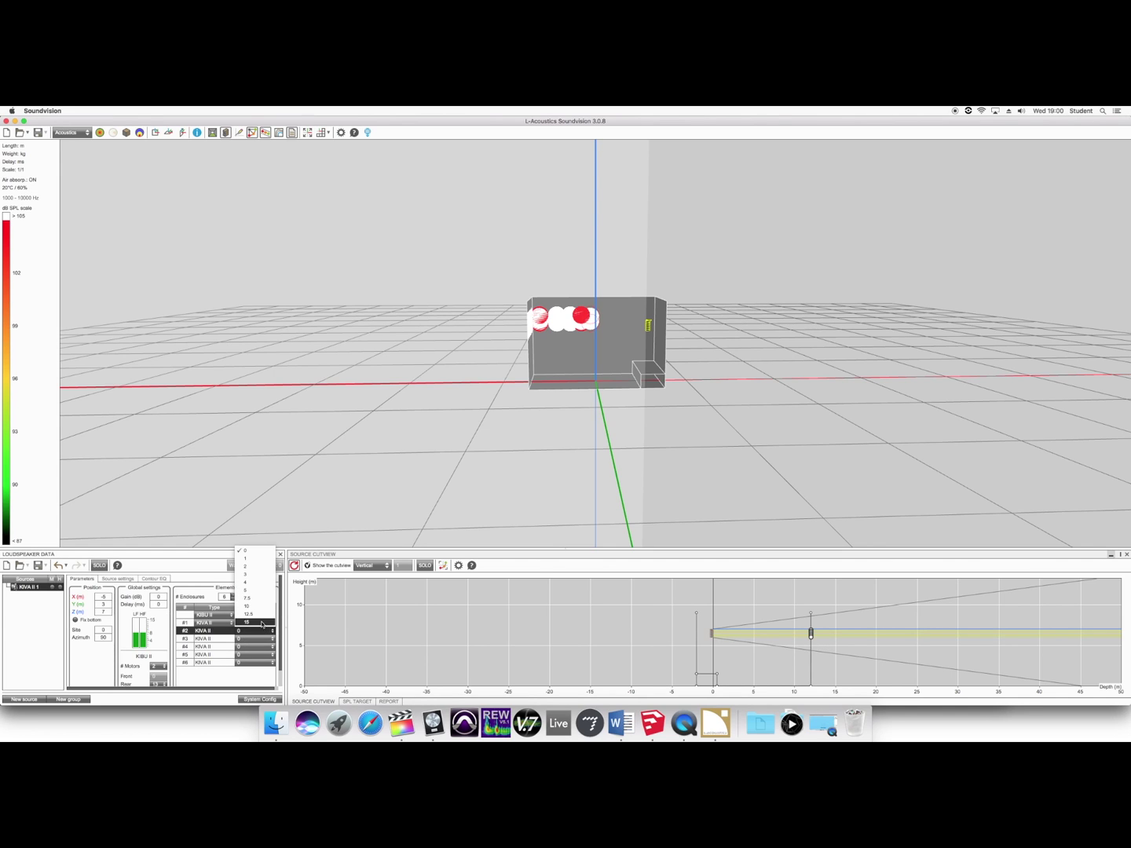
click(262, 623)
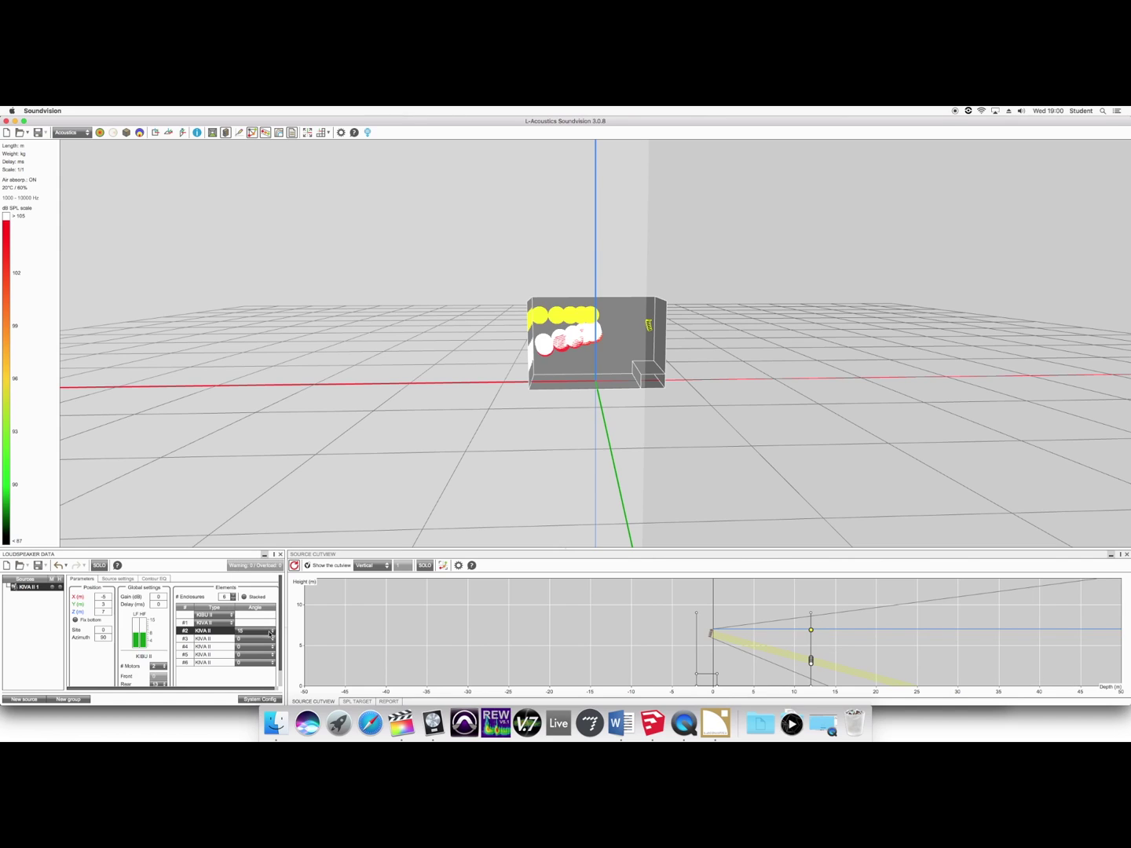
Set the angles of enclosures #3, #4, #5 and #6 in the KIVA II array to 12.5, 10, 7.5 and 5.
click(272, 641)
click(273, 641)
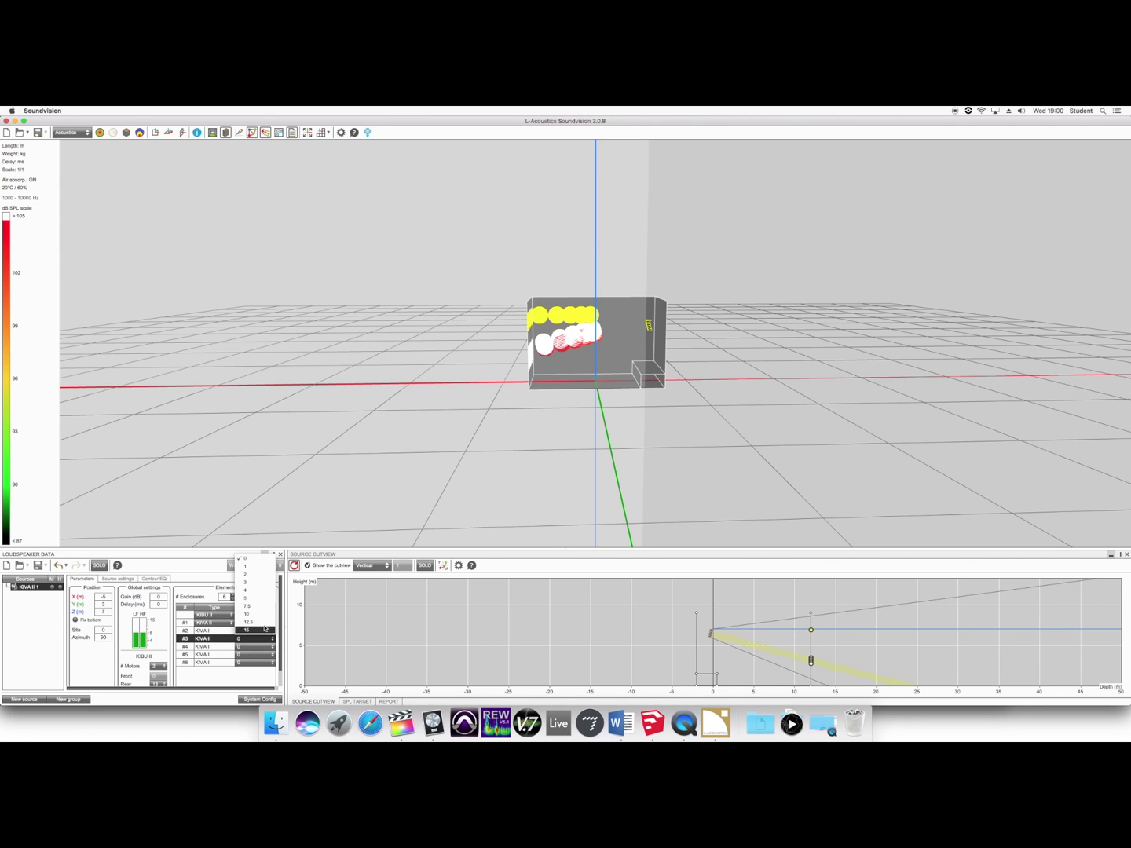
click(262, 621)
click(273, 646)
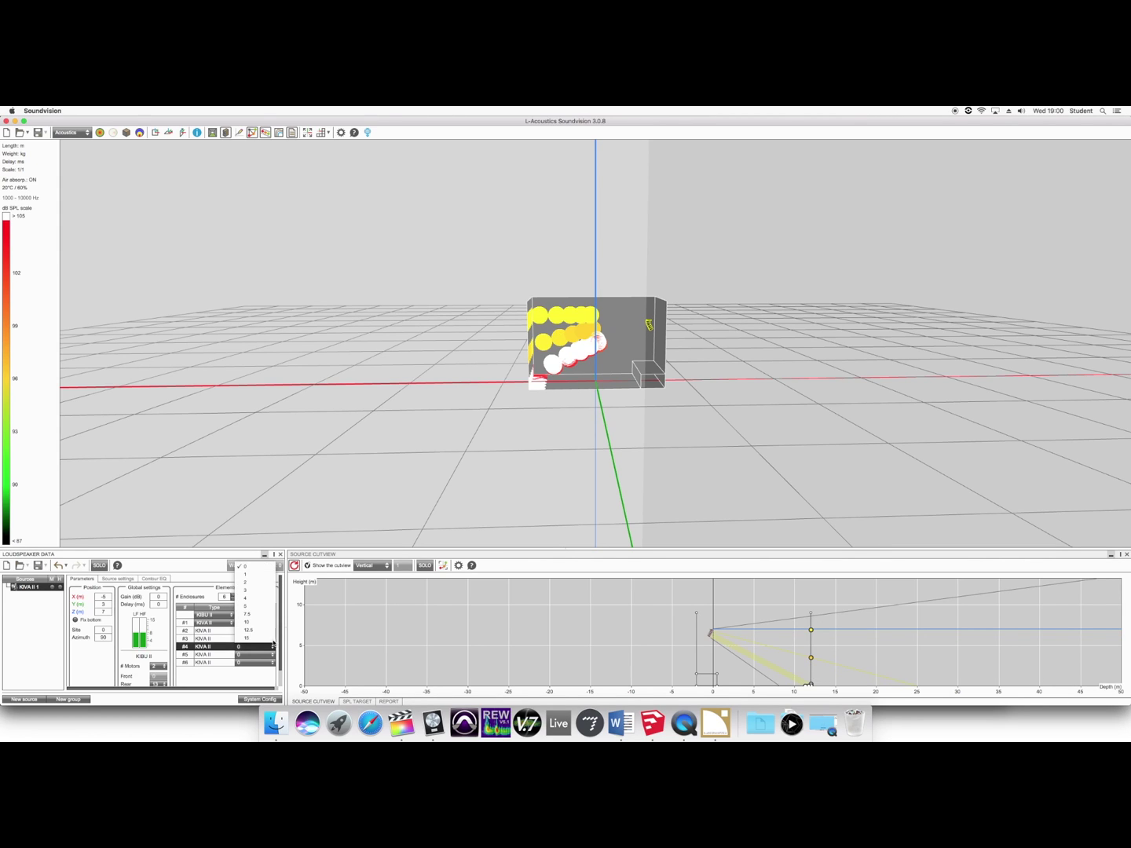
click(262, 626)
click(273, 656)
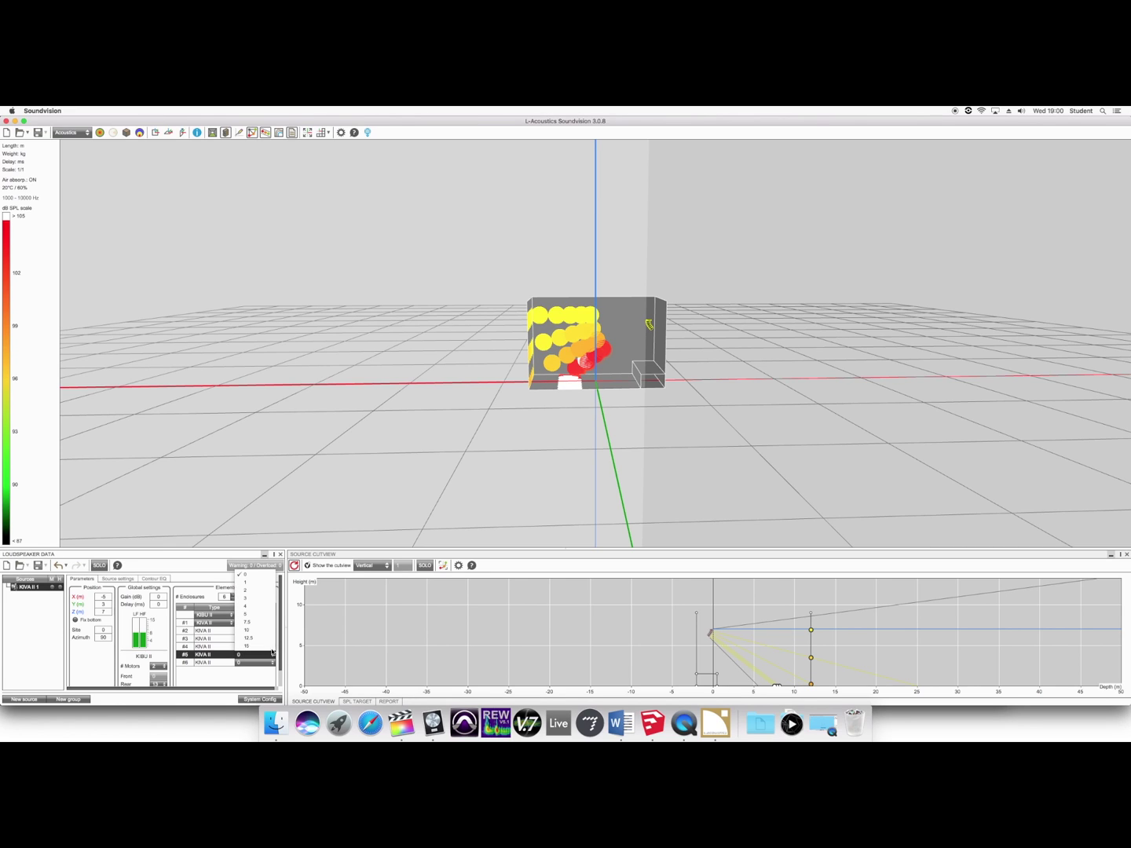
click(267, 623)
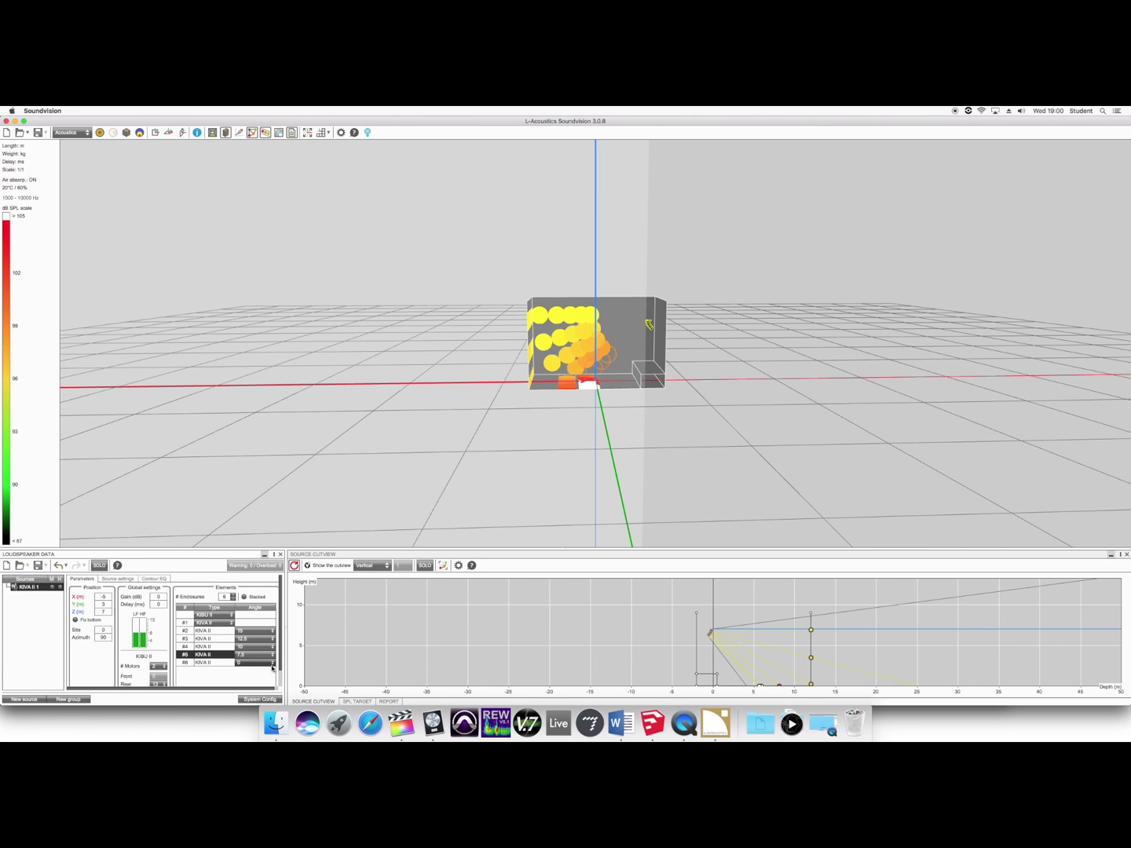
click(273, 662)
click(265, 623)
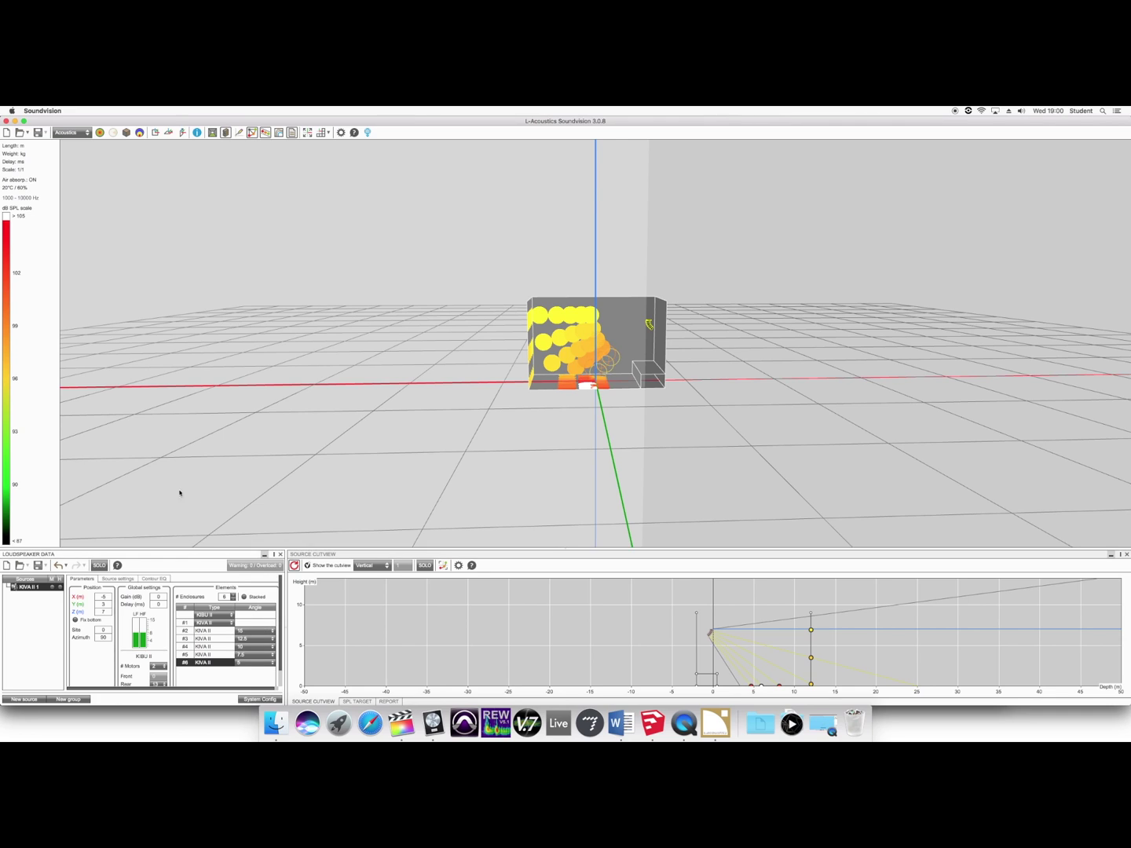
Tilt the KIVA II array slightly downward in the vertical cutview, to a site angle of about -4.
click(828, 663)
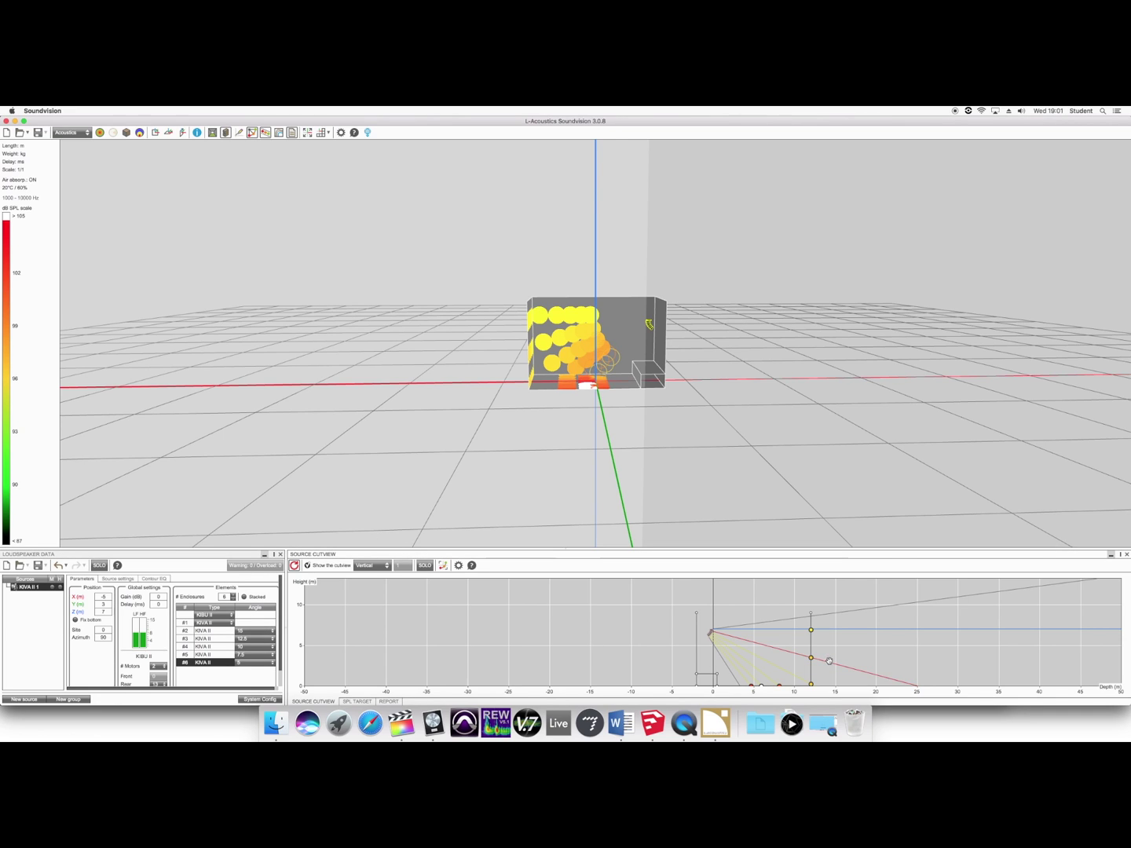
drag(828, 661, 879, 639)
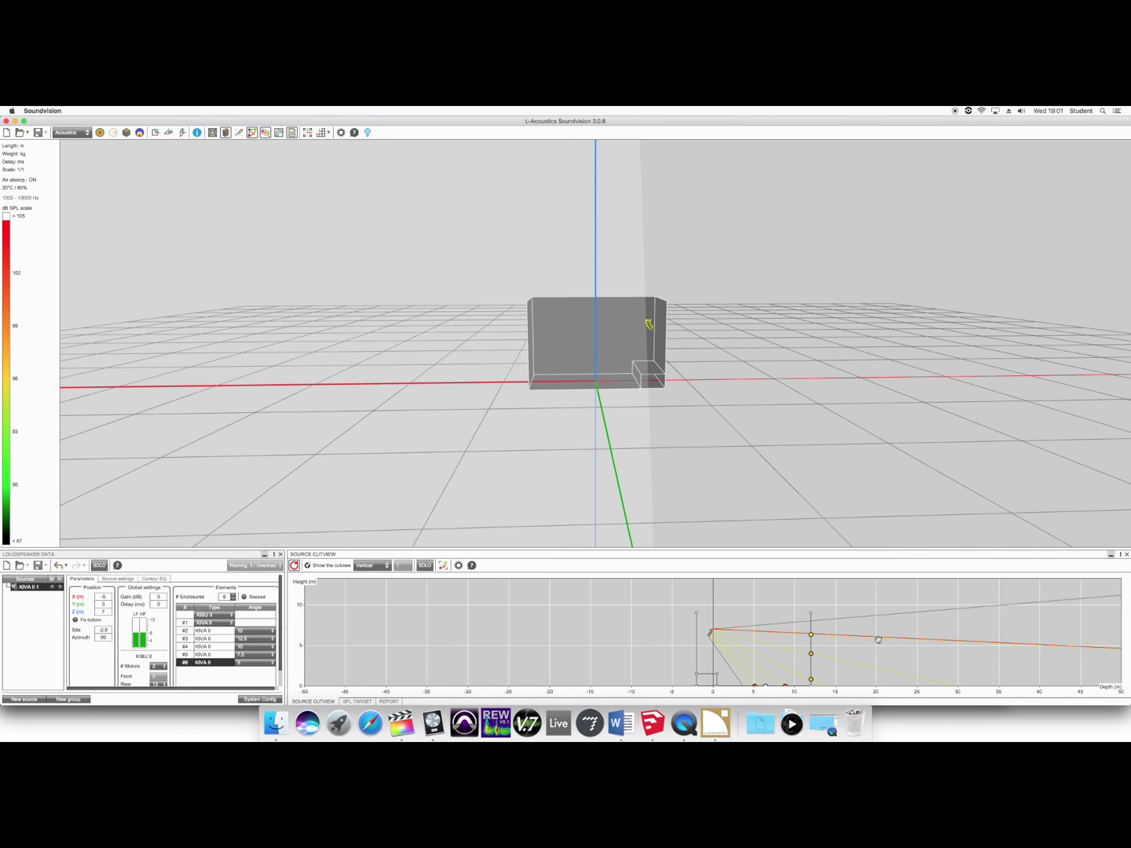
drag(689, 528, 581, 430)
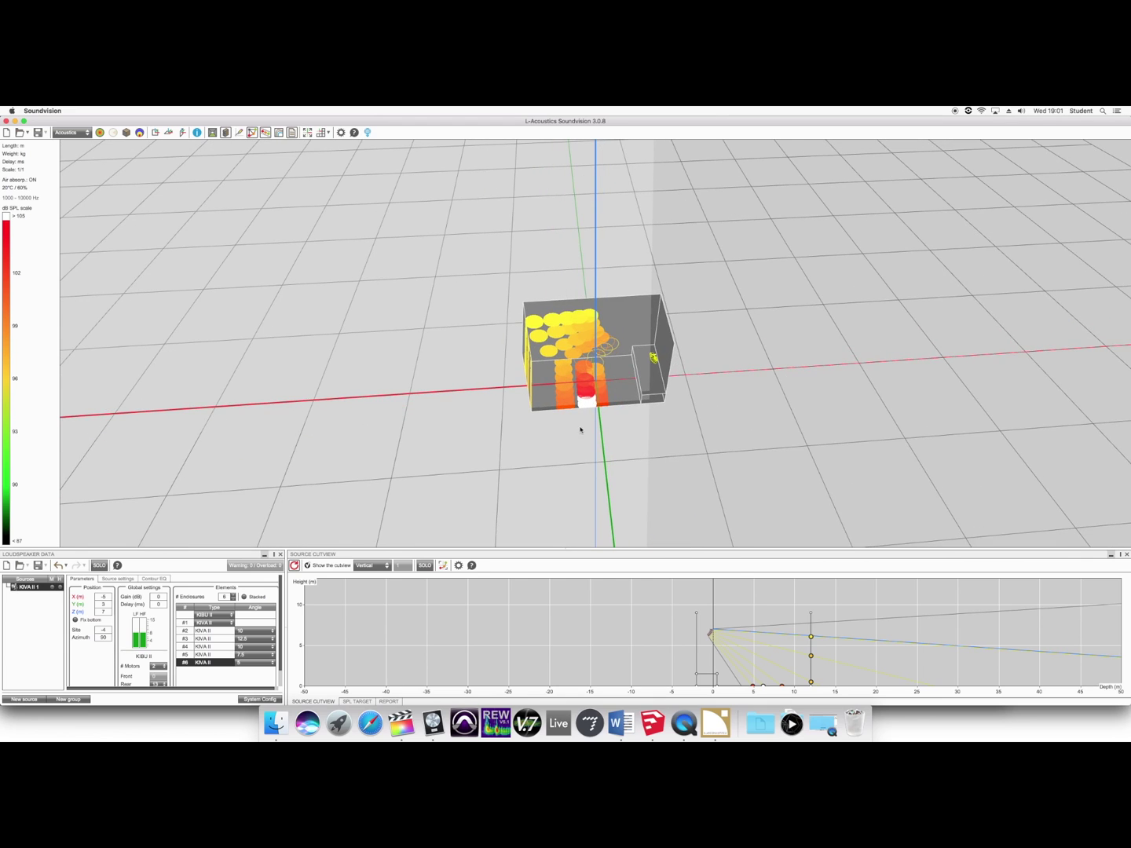
Adjust the lower enclosure rays in the cutview so enclosure #6 is angled at 10 and #4 at 12.5.
drag(746, 680, 740, 679)
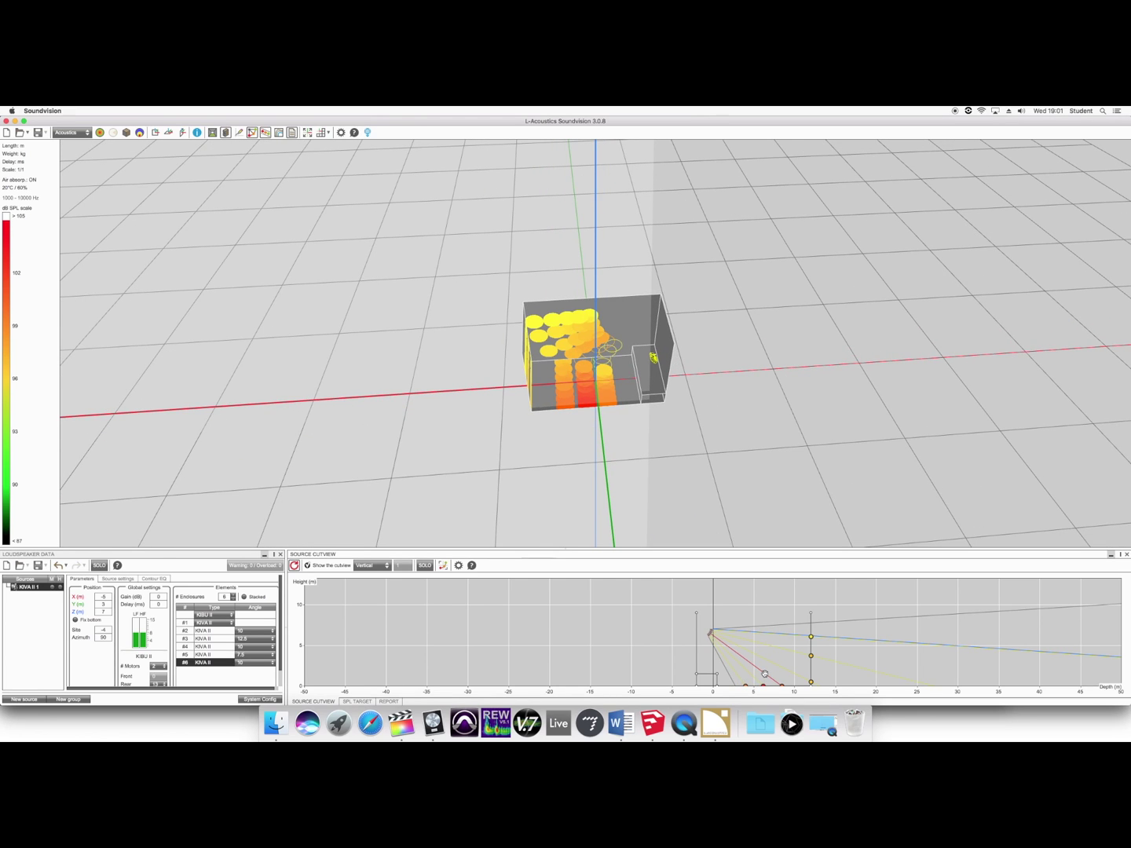
drag(764, 676, 764, 676)
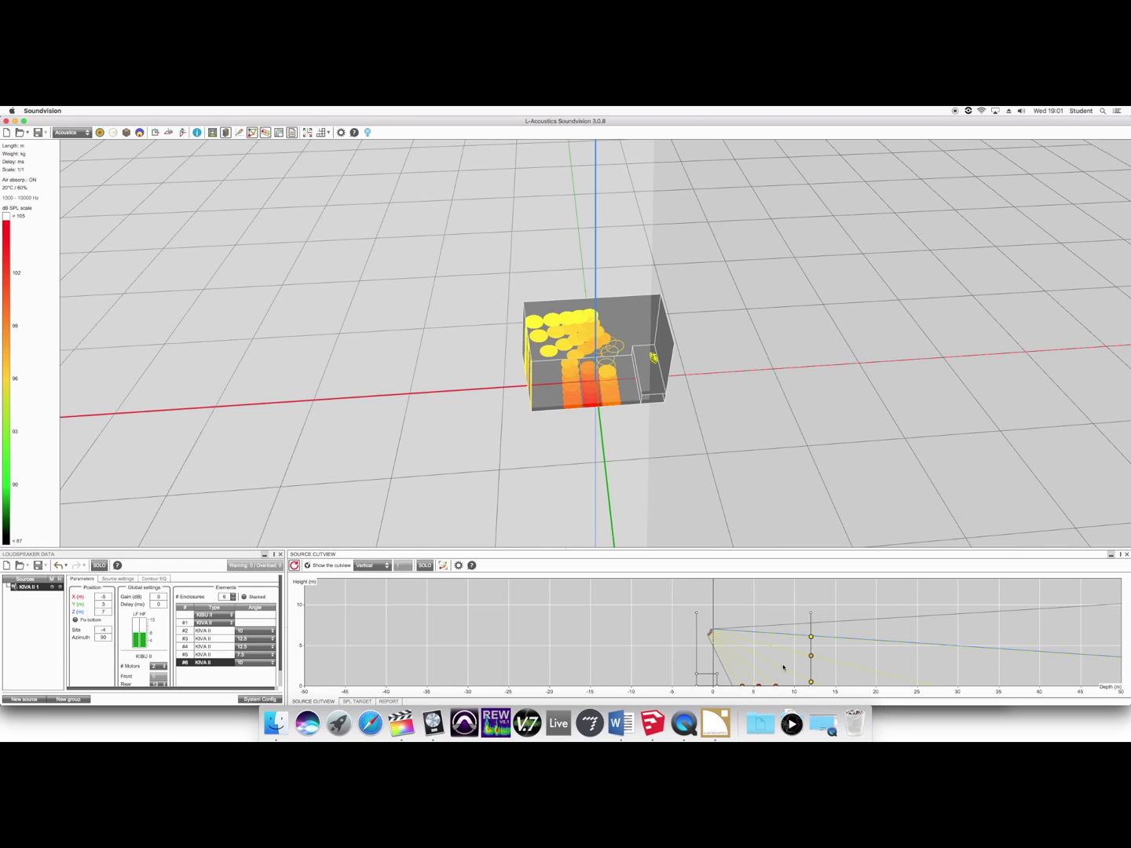
Re-aim the array in the fitted cutview to a site angle of -5, with enclosure #3 angled at 7.5.
scroll(778, 672, up, 5)
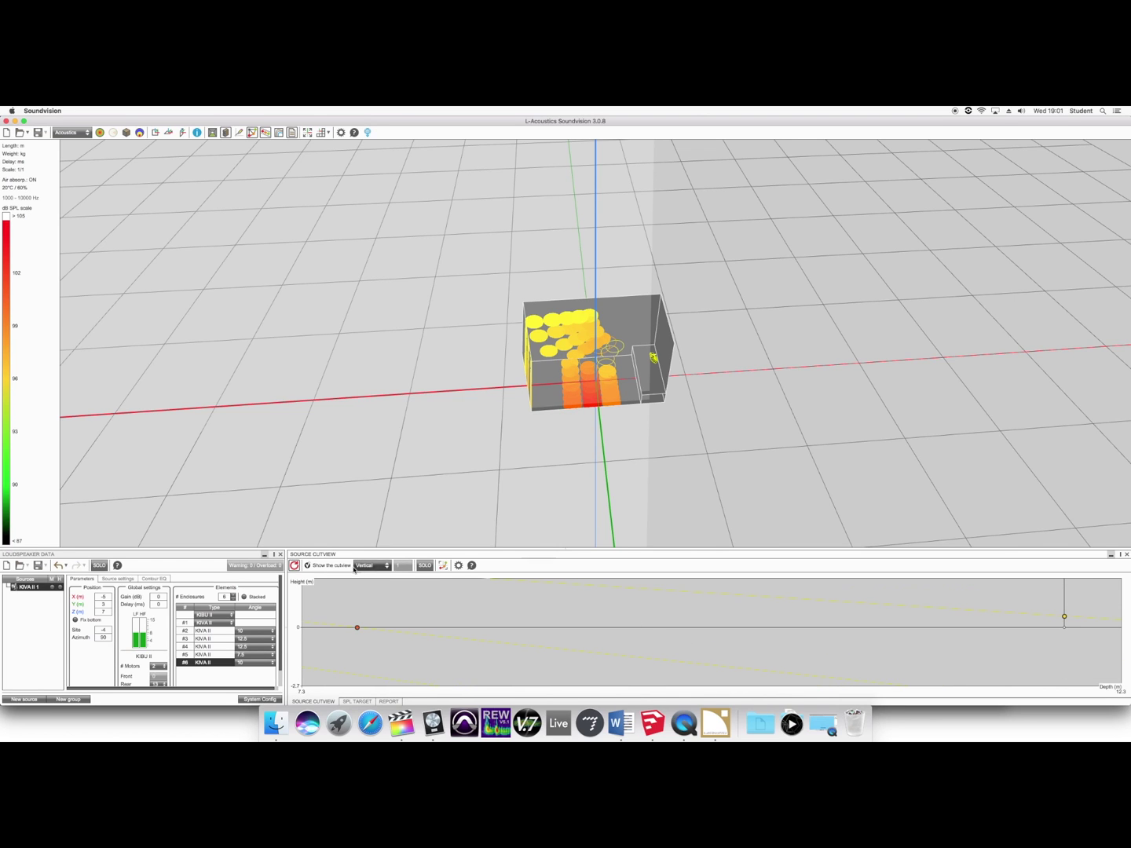
click(442, 566)
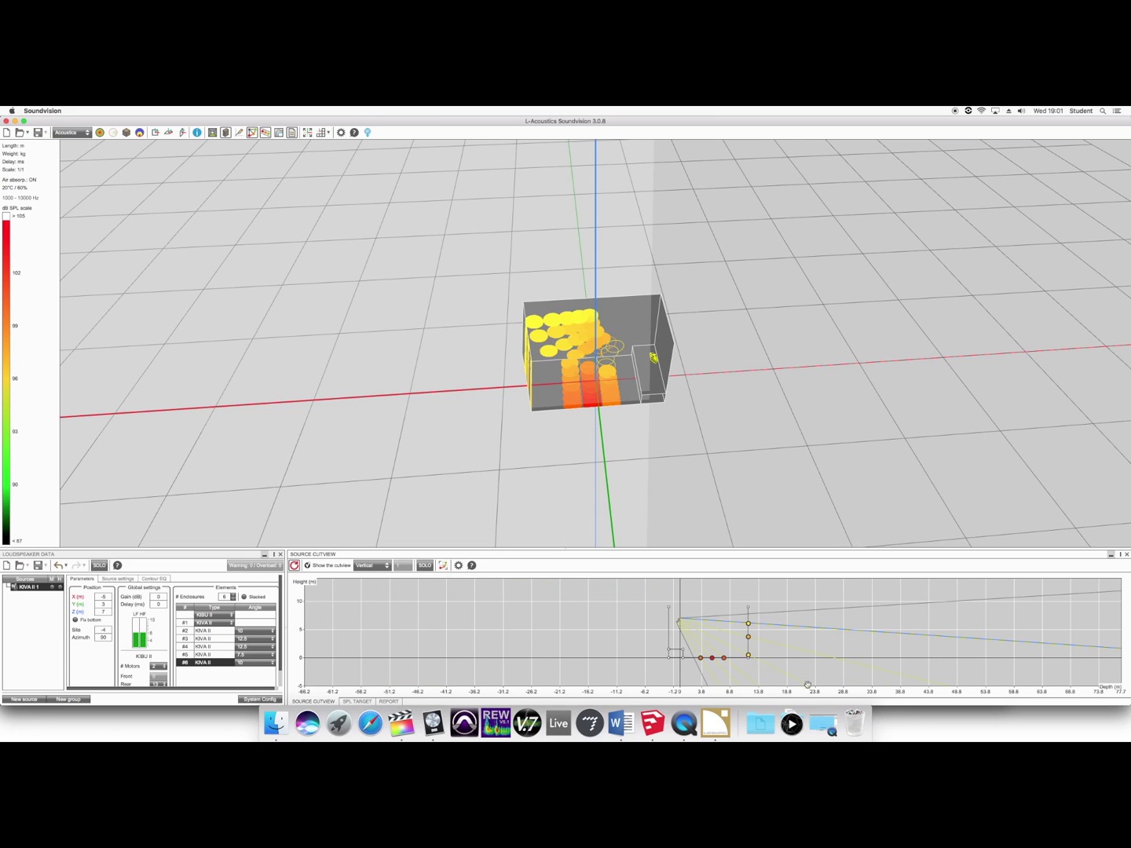
drag(776, 677, 800, 640)
drag(740, 541, 740, 520)
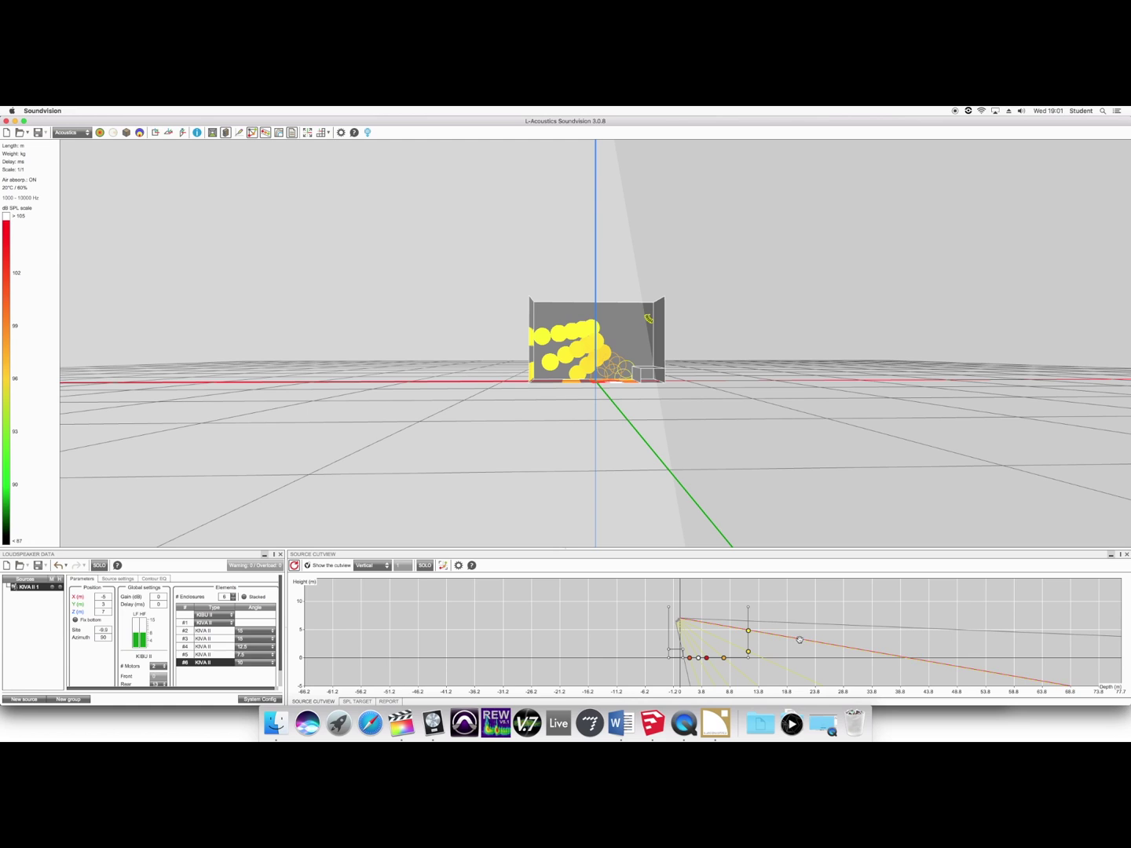
drag(799, 640, 786, 669)
drag(691, 434, 675, 431)
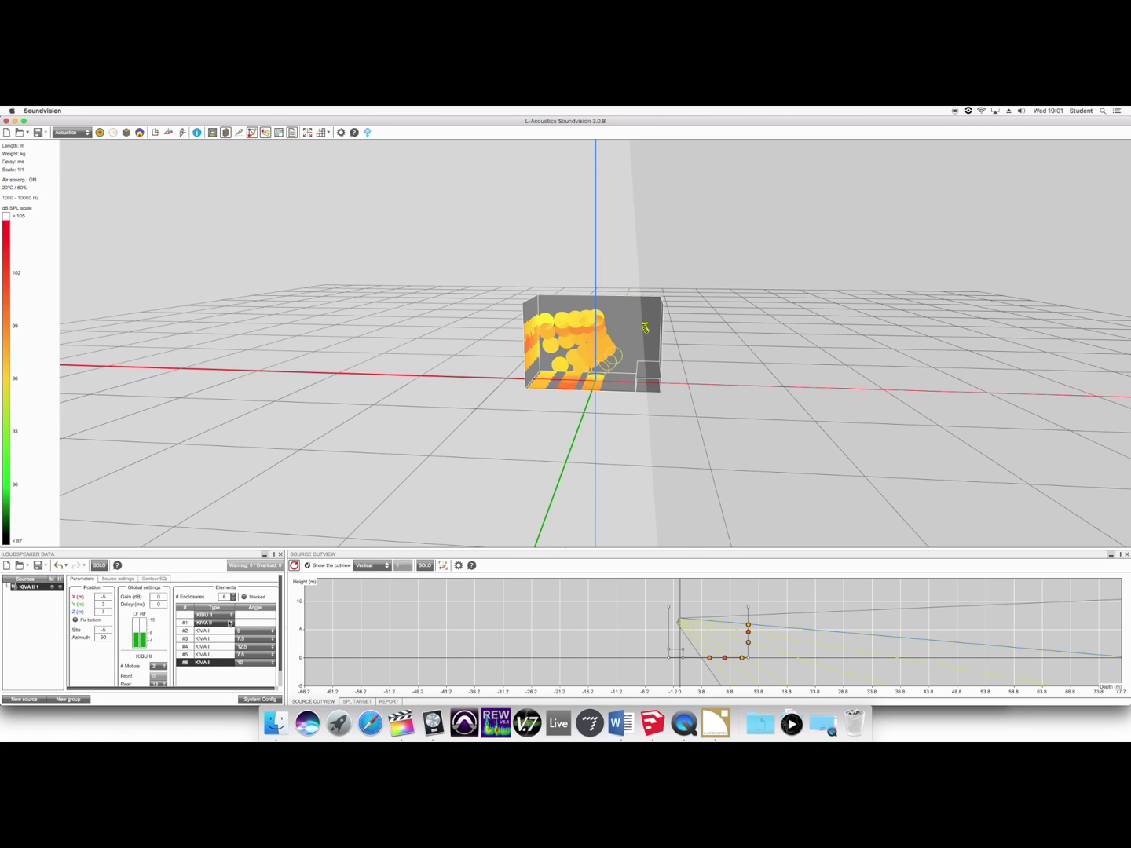
Mirror the KIVA II source to the XZ (red/blue) plane to create a matching array across the room.
right_click(33, 592)
mouse_move(84, 531)
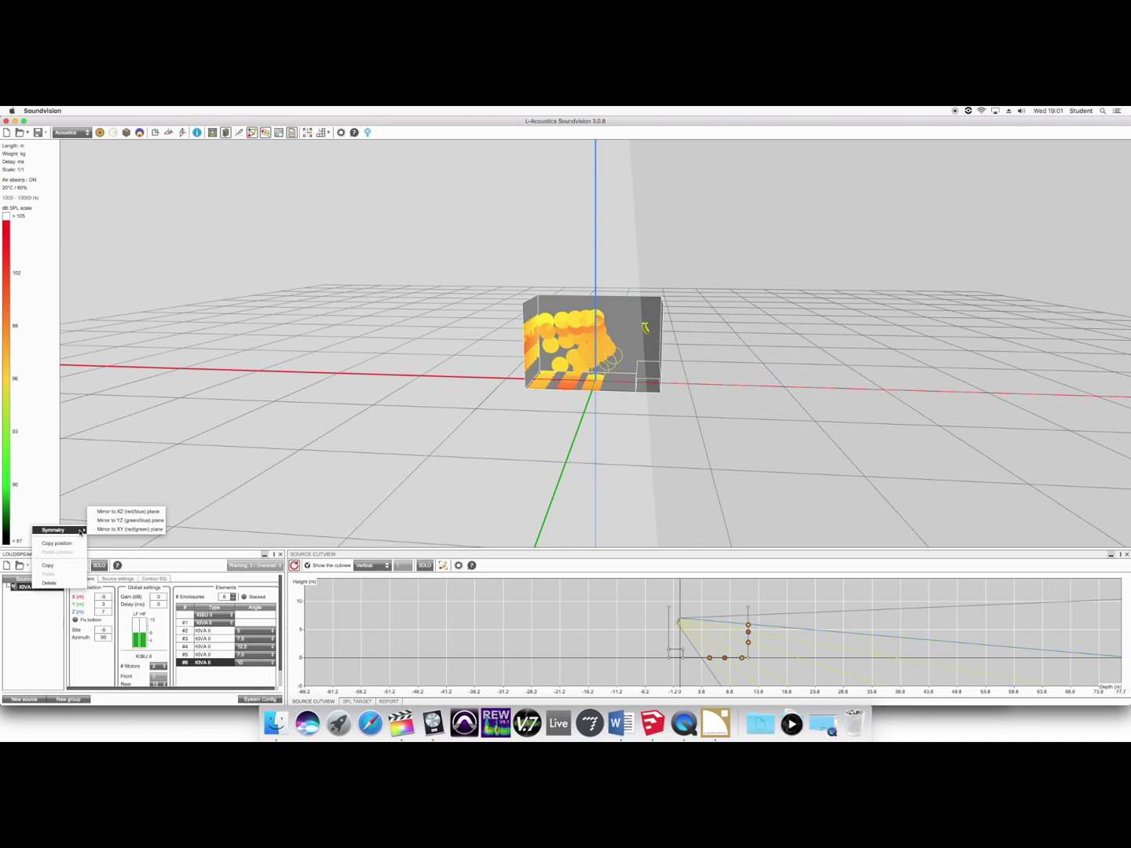
click(138, 511)
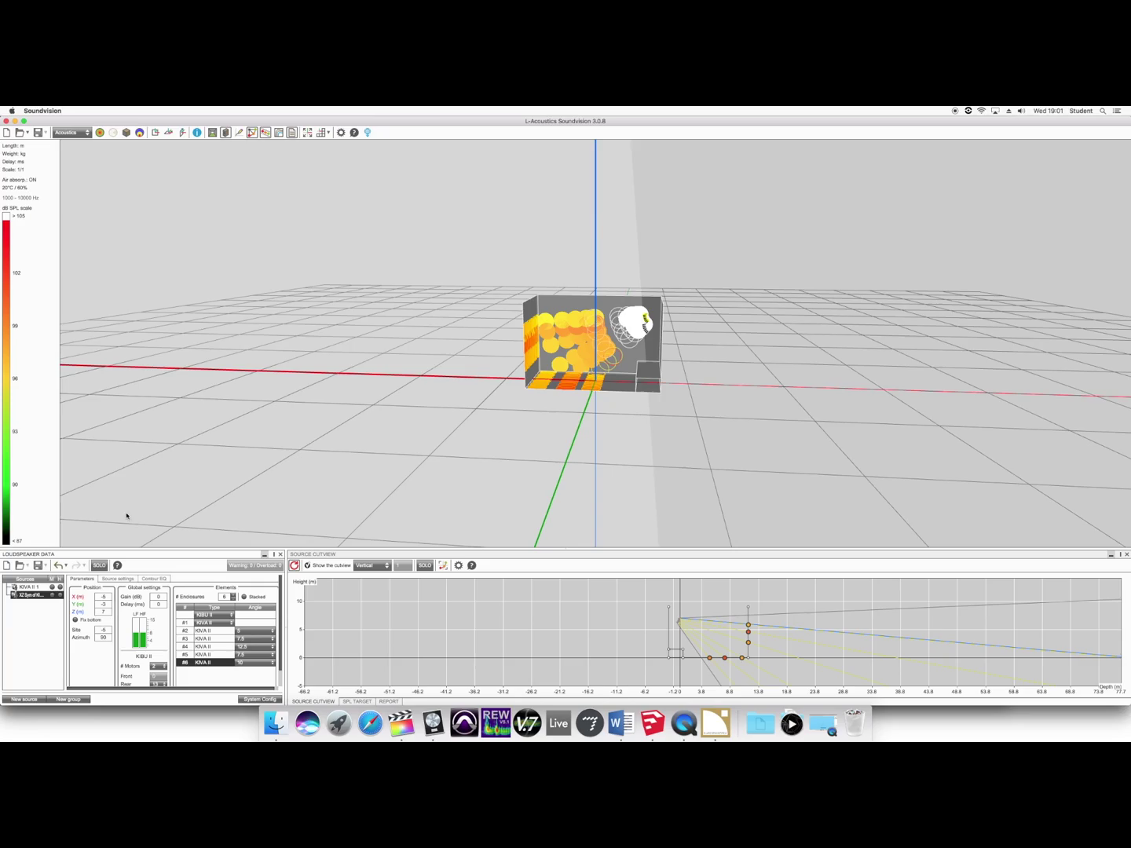
drag(749, 437, 481, 508)
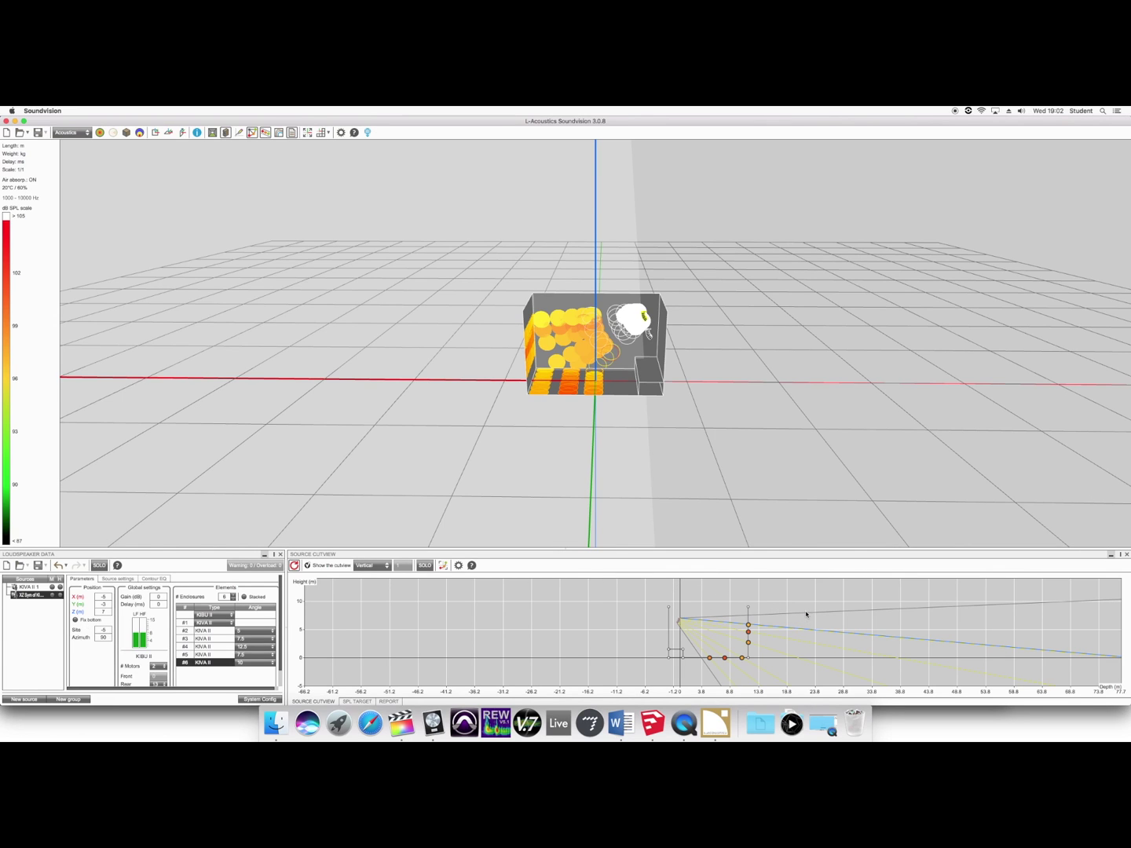
Try a site angle of -50 on the mirrored source and set it back to -5.
double_click(107, 630)
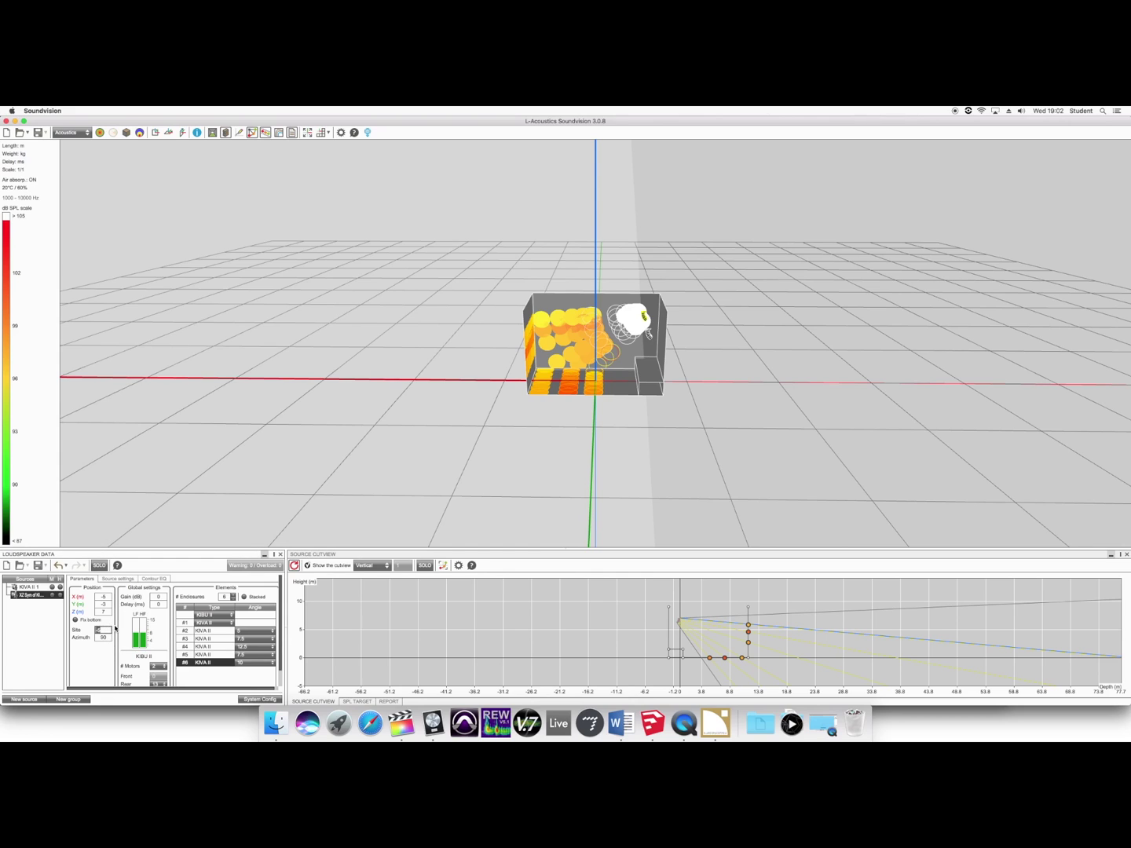
text(-50)
key(Return)
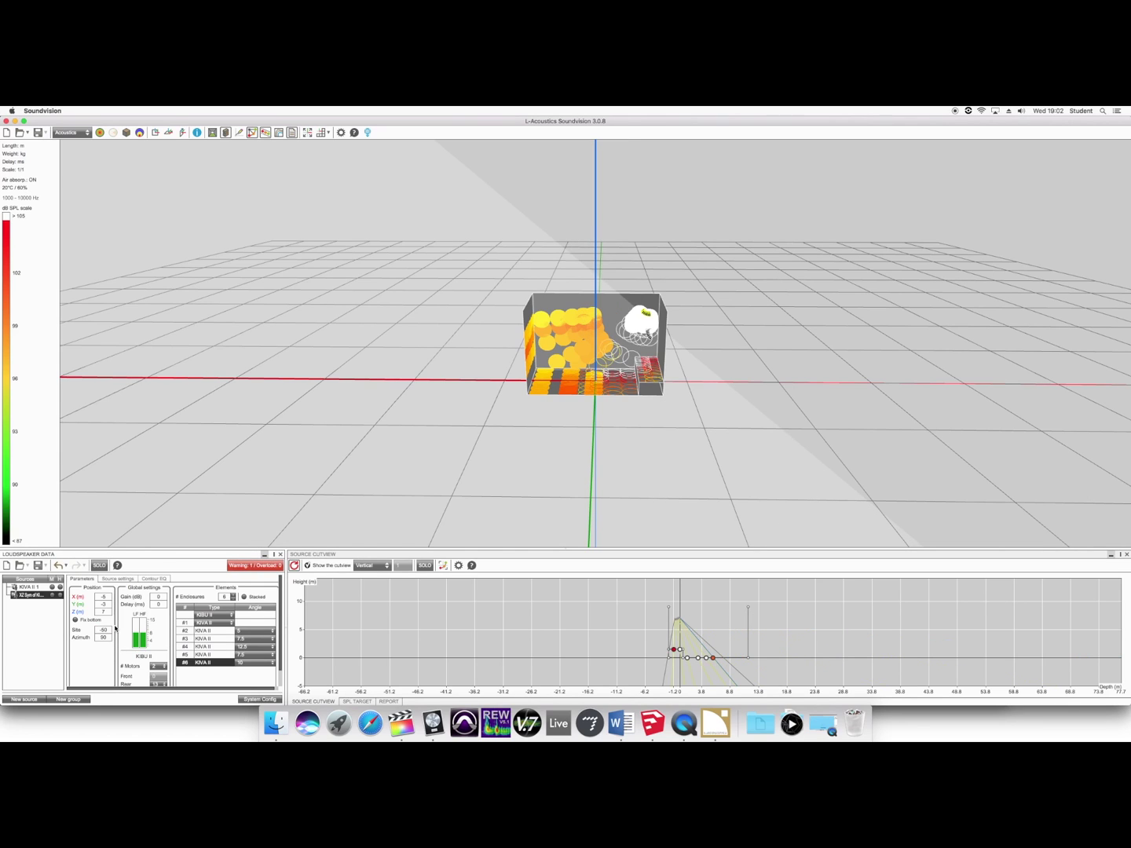
double_click(106, 629)
text(-5)
key(Return)
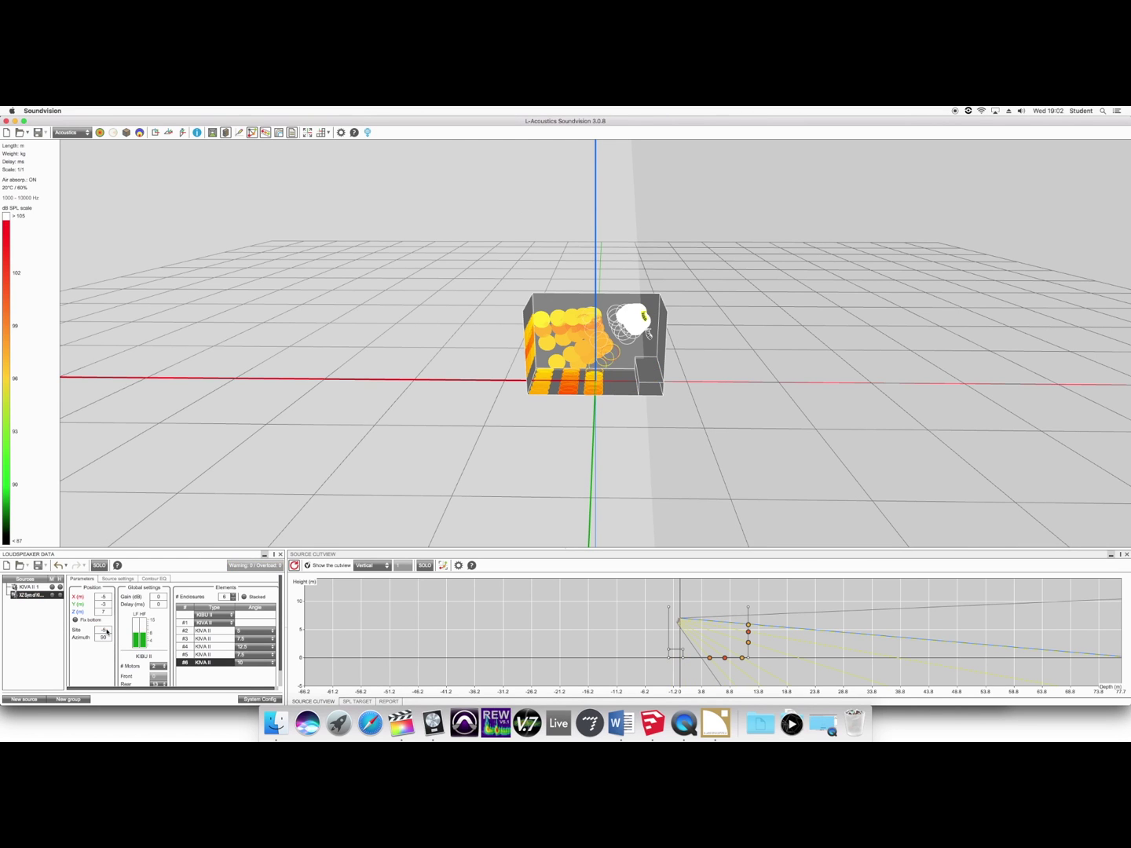
Change the rigging frame of both the mirrored and the original KIVA II source to KIBU-SB front.
drag(555, 506, 527, 508)
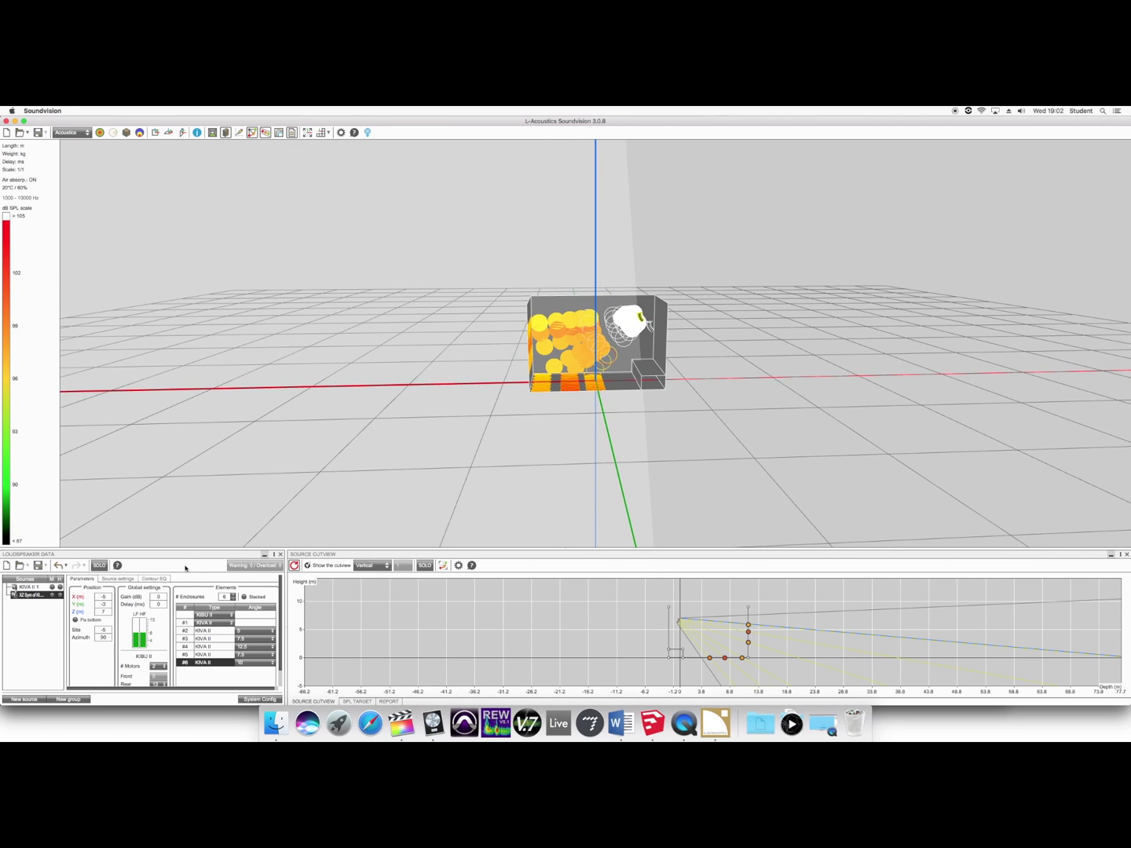
click(228, 615)
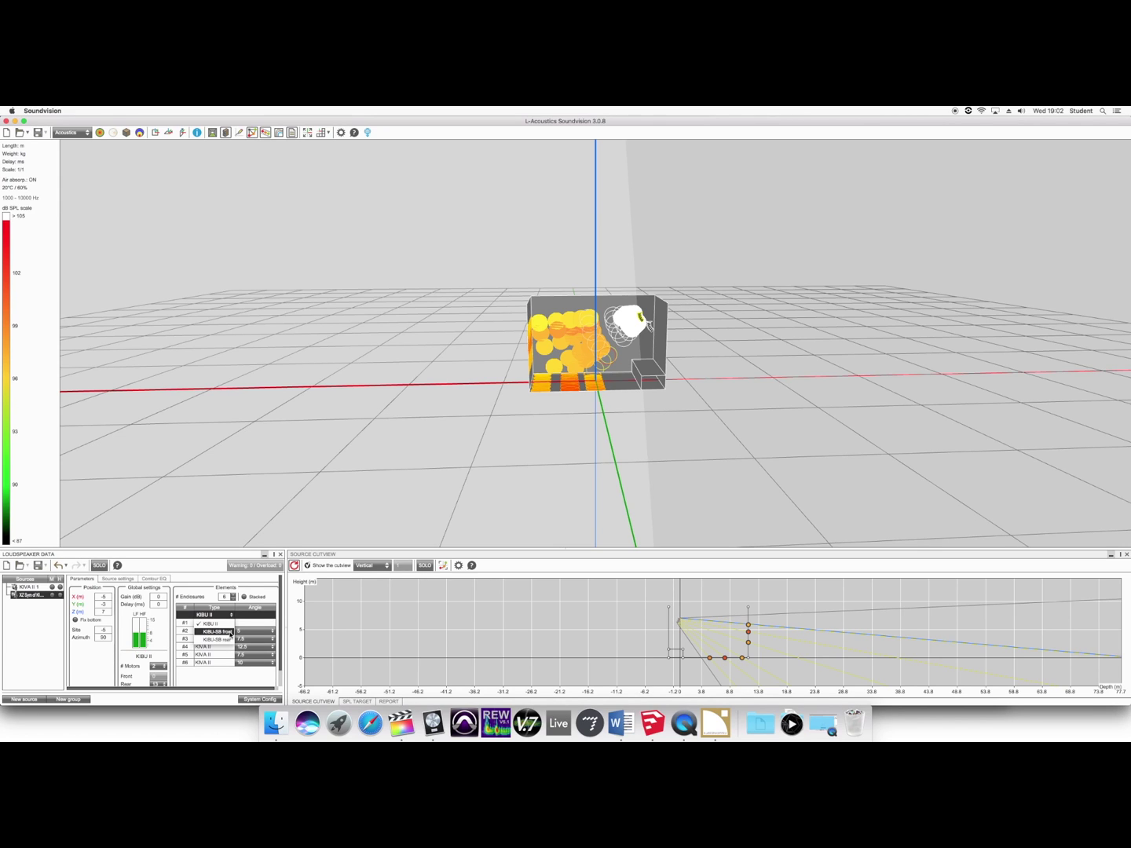
click(231, 634)
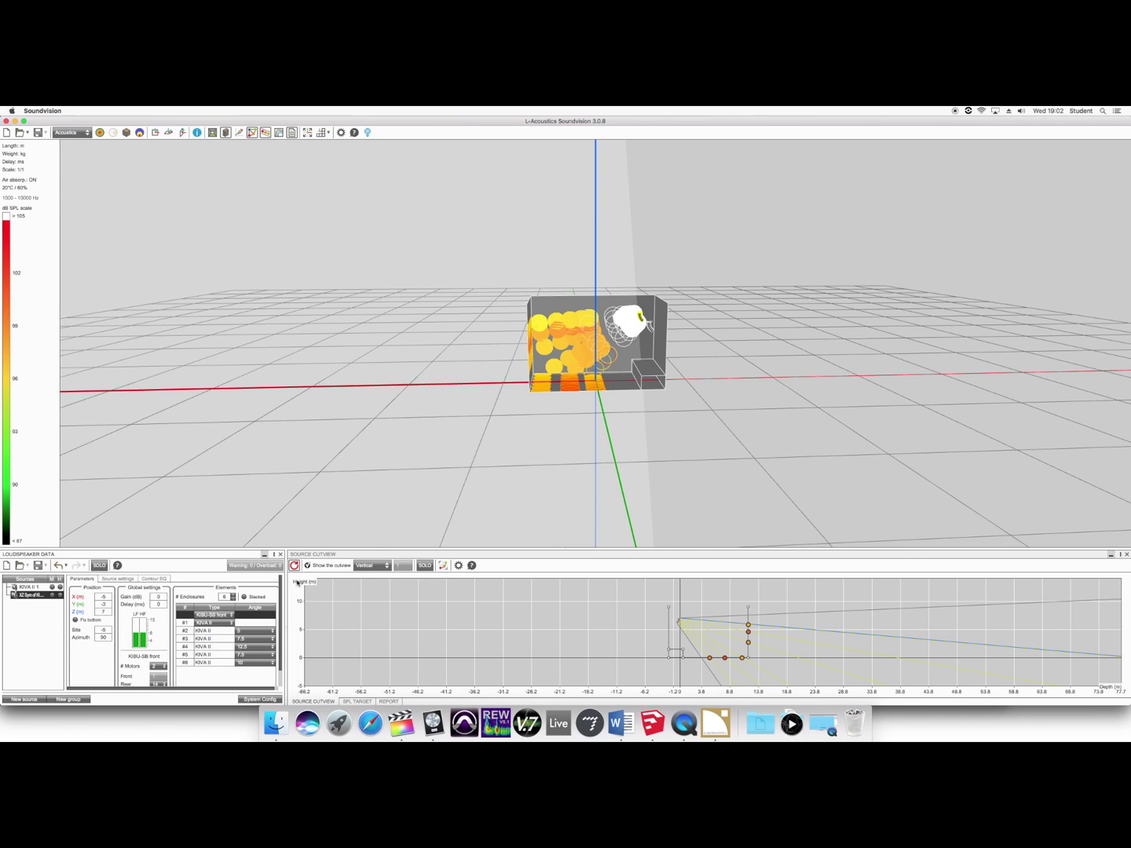
click(38, 587)
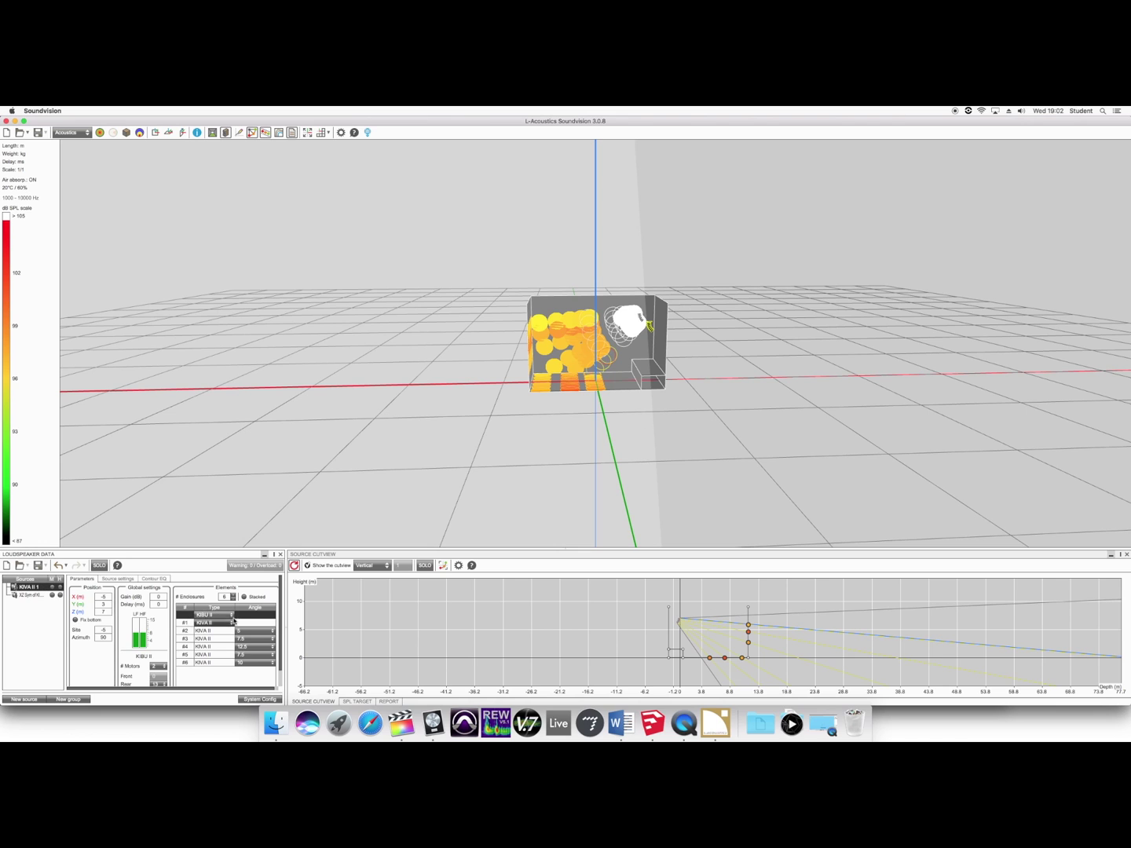
click(232, 615)
click(232, 633)
drag(505, 497, 637, 468)
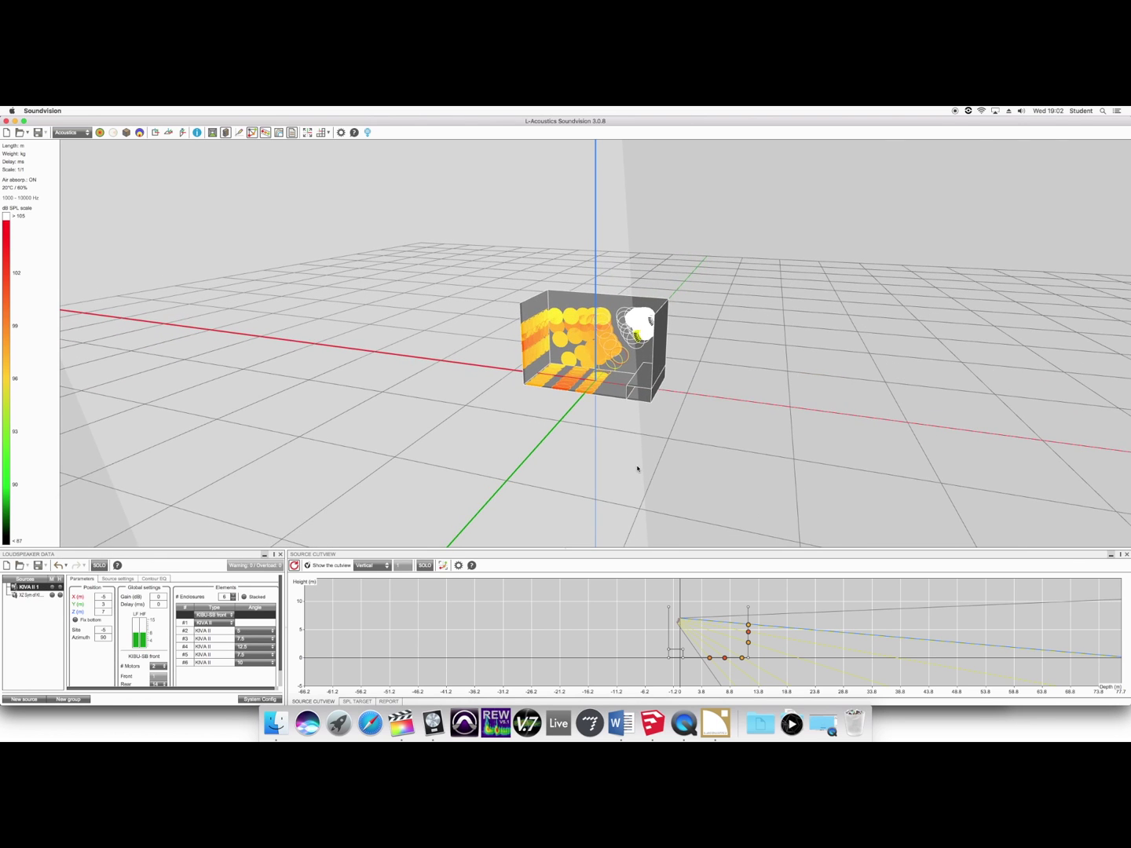
Change enclosure #1 of both the original and the mirrored source to an SB15m subwoofer.
click(232, 623)
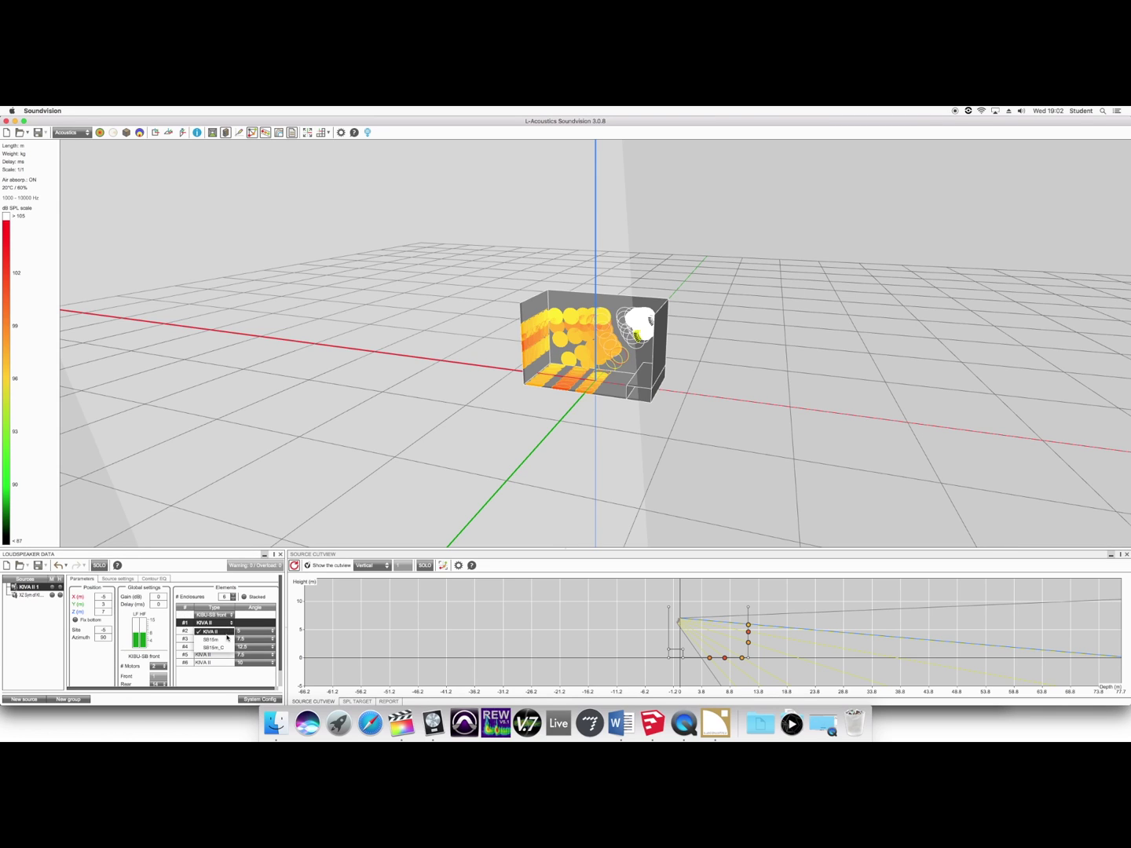
click(225, 639)
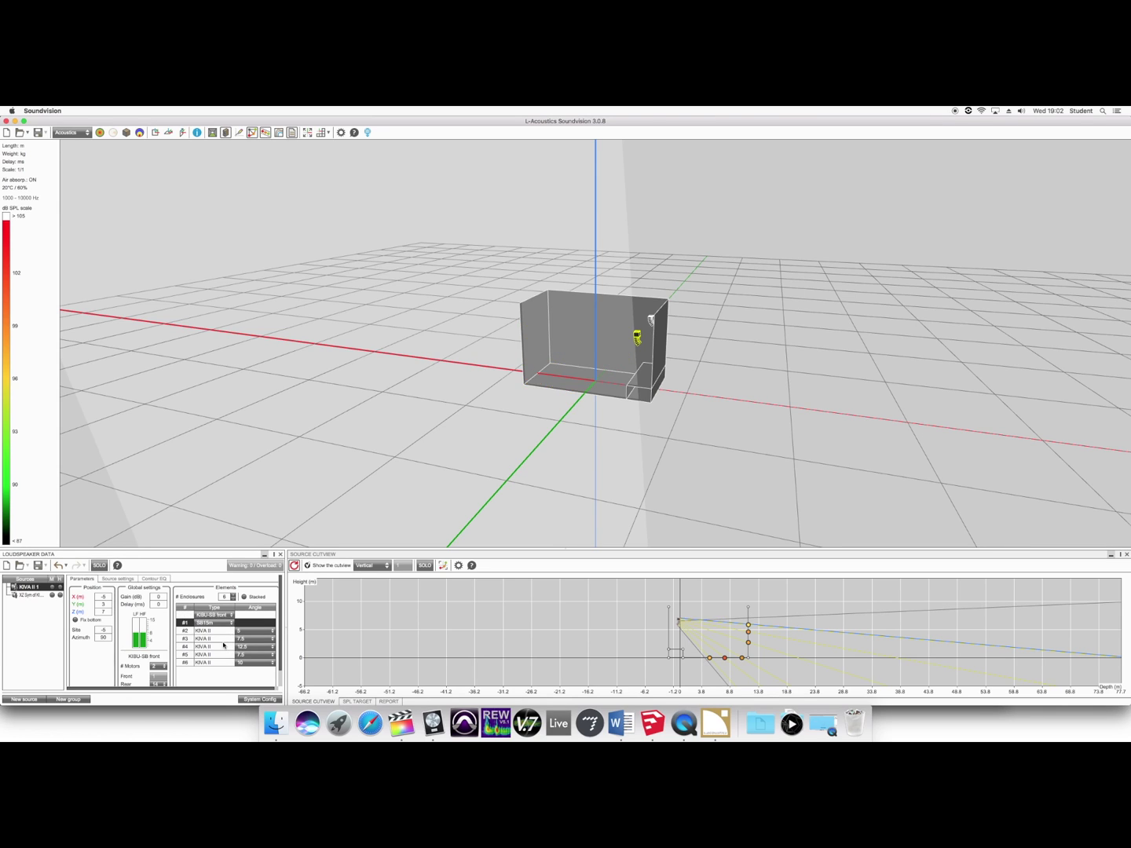
click(35, 596)
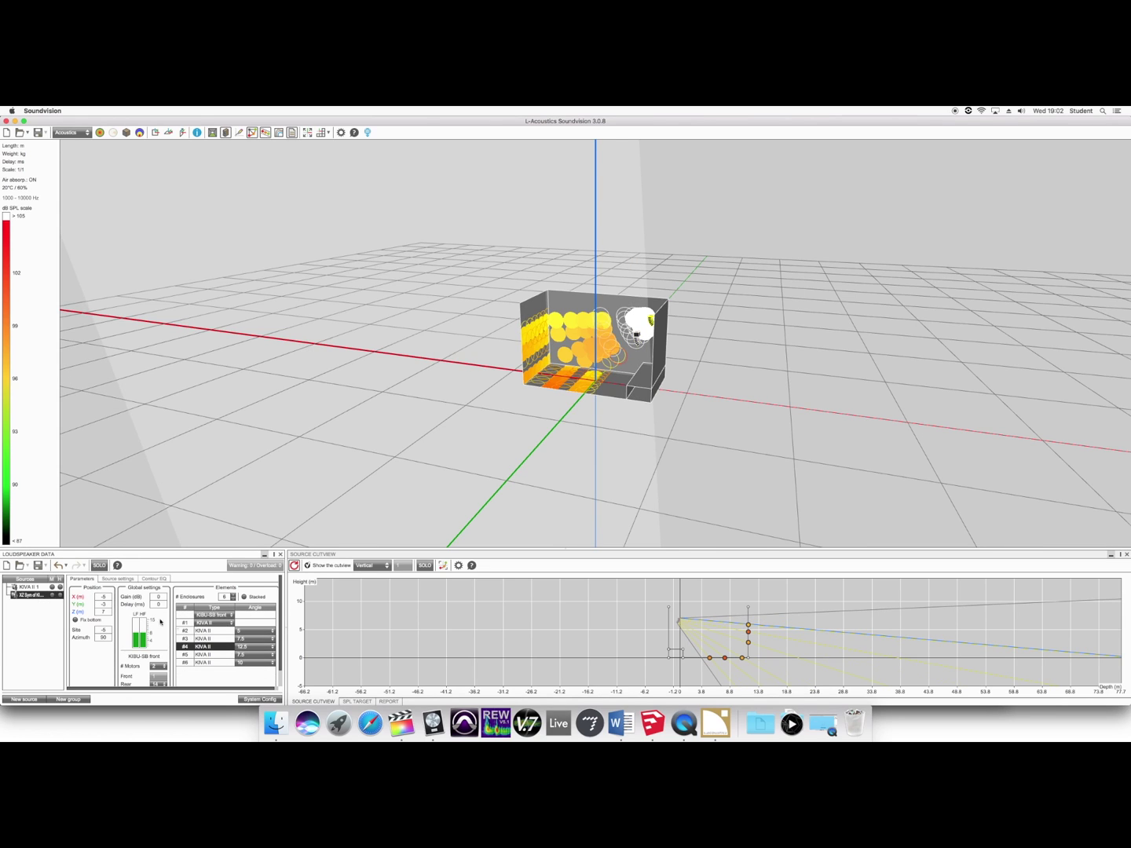
click(232, 622)
click(225, 640)
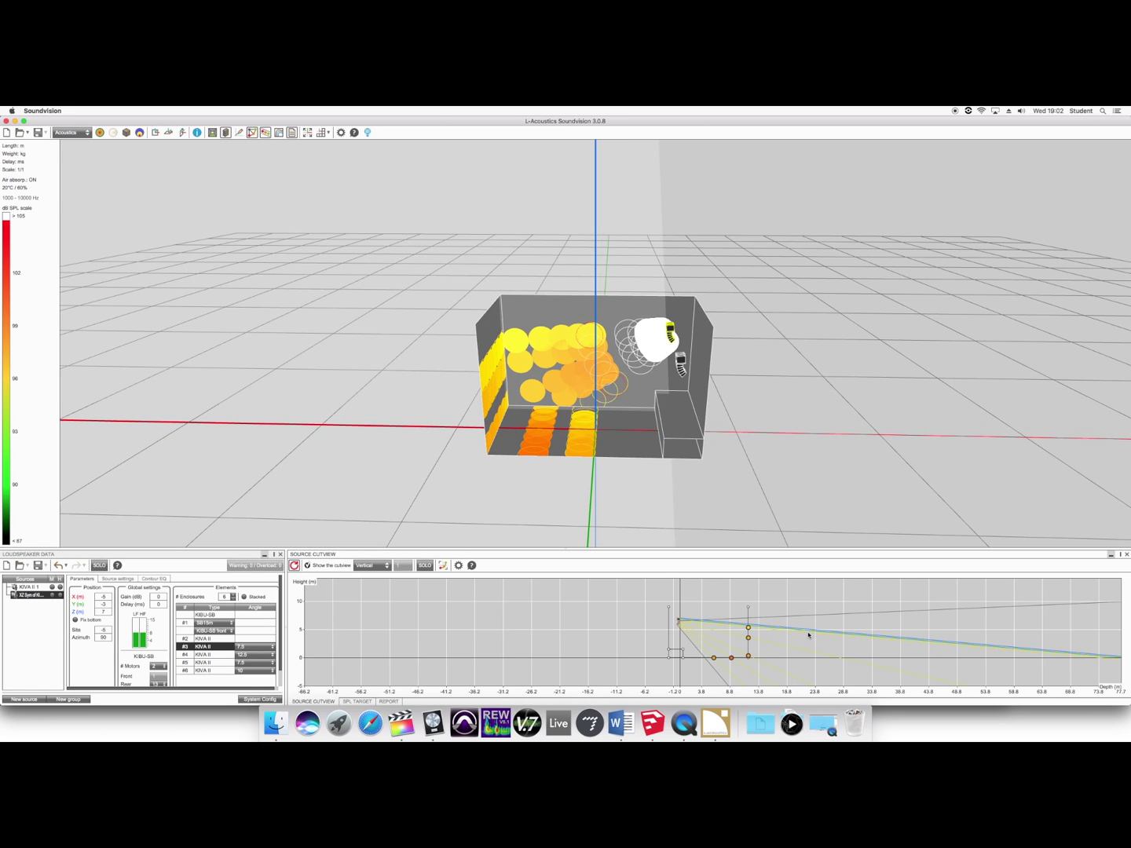
Tilt the mirrored array steeply down to a site angle of about -47.9 and examine its mechanical warning in the Mechanics view.
drag(834, 632, 835, 619)
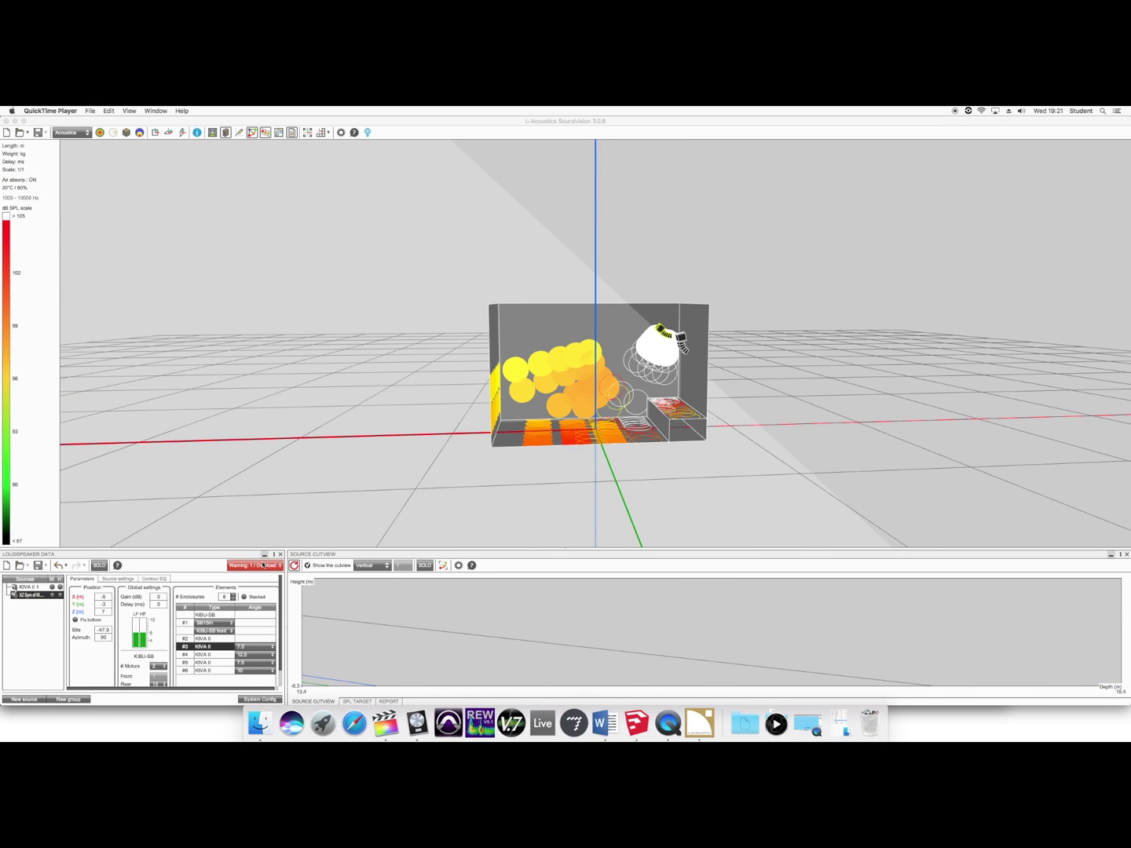
click(263, 565)
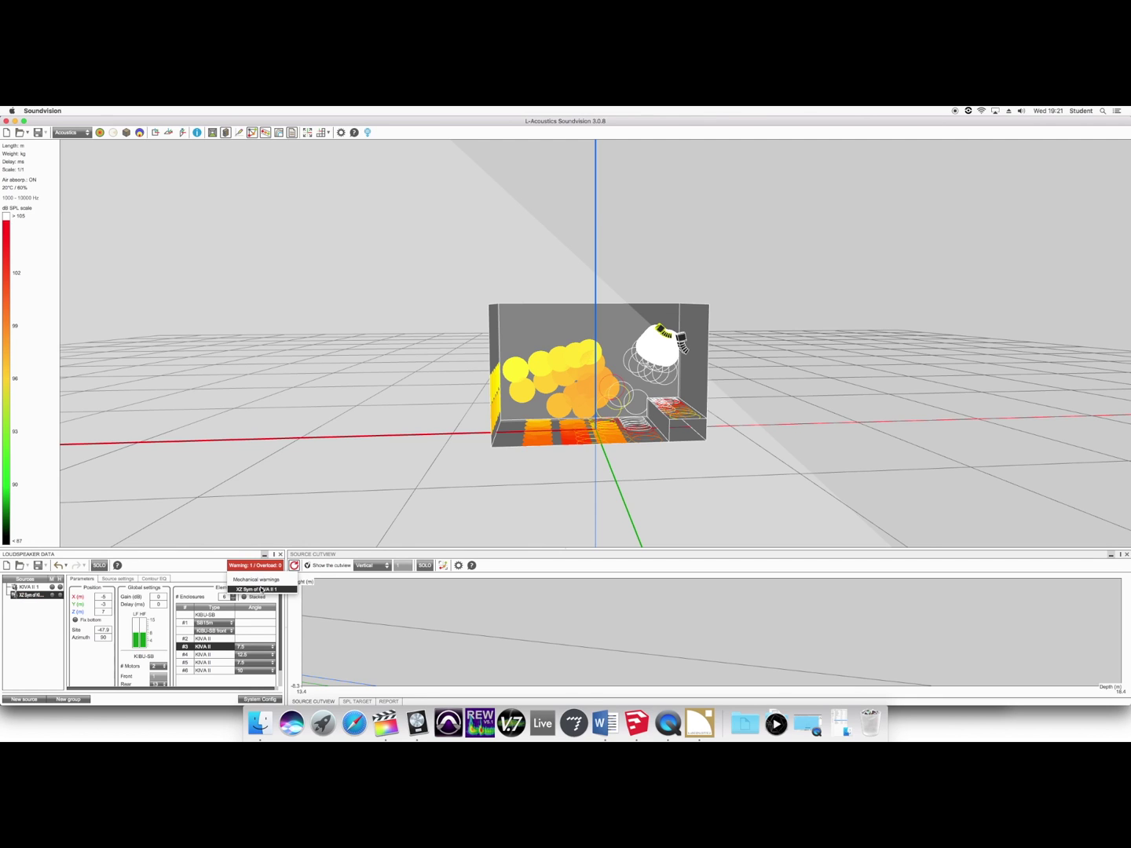
click(261, 589)
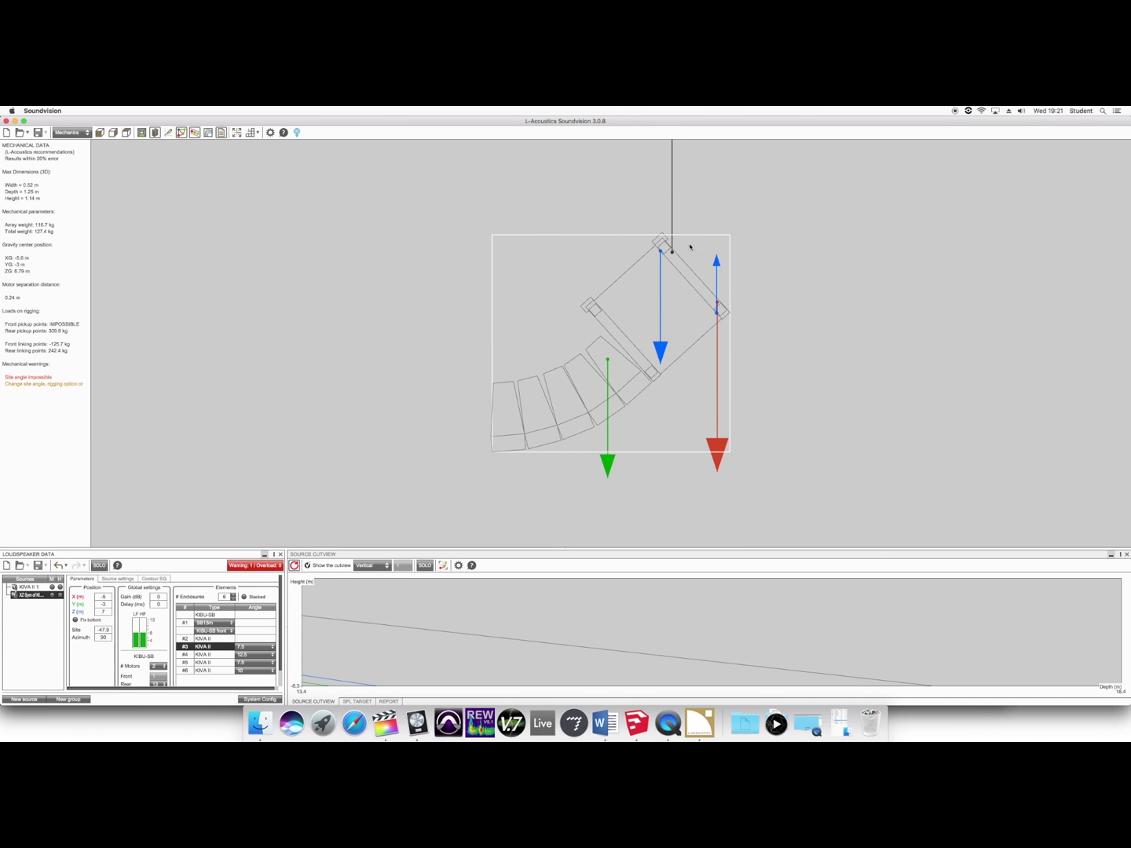
drag(662, 255, 575, 309)
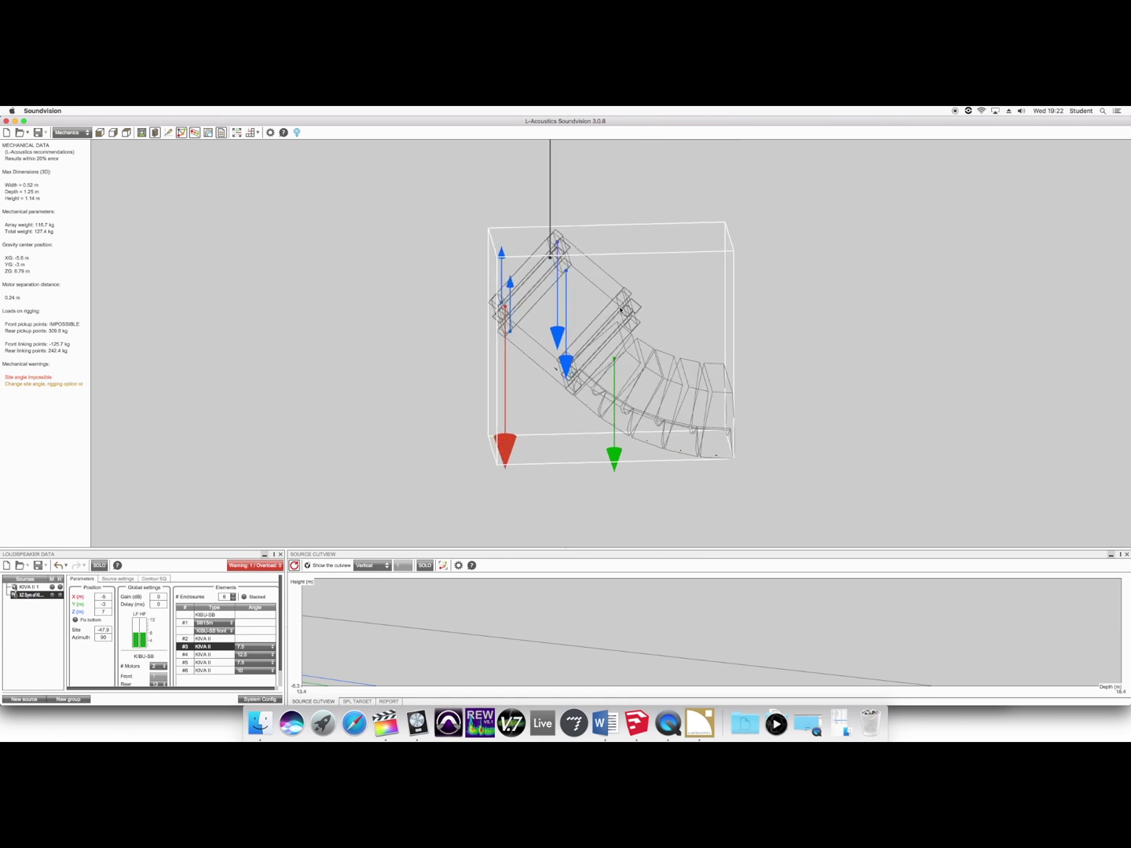
drag(621, 309, 690, 302)
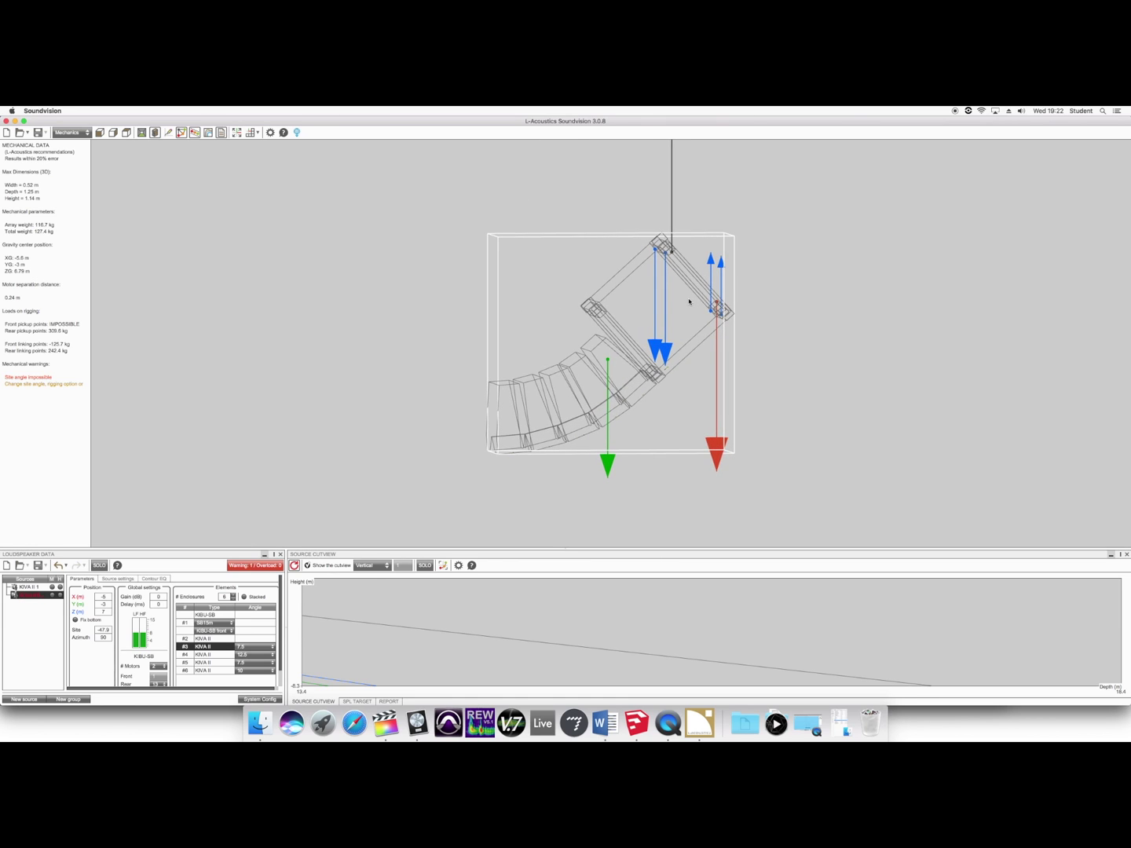
Fit the source cutview and raise the mirrored array's aim to a site angle of about -0.5.
click(443, 566)
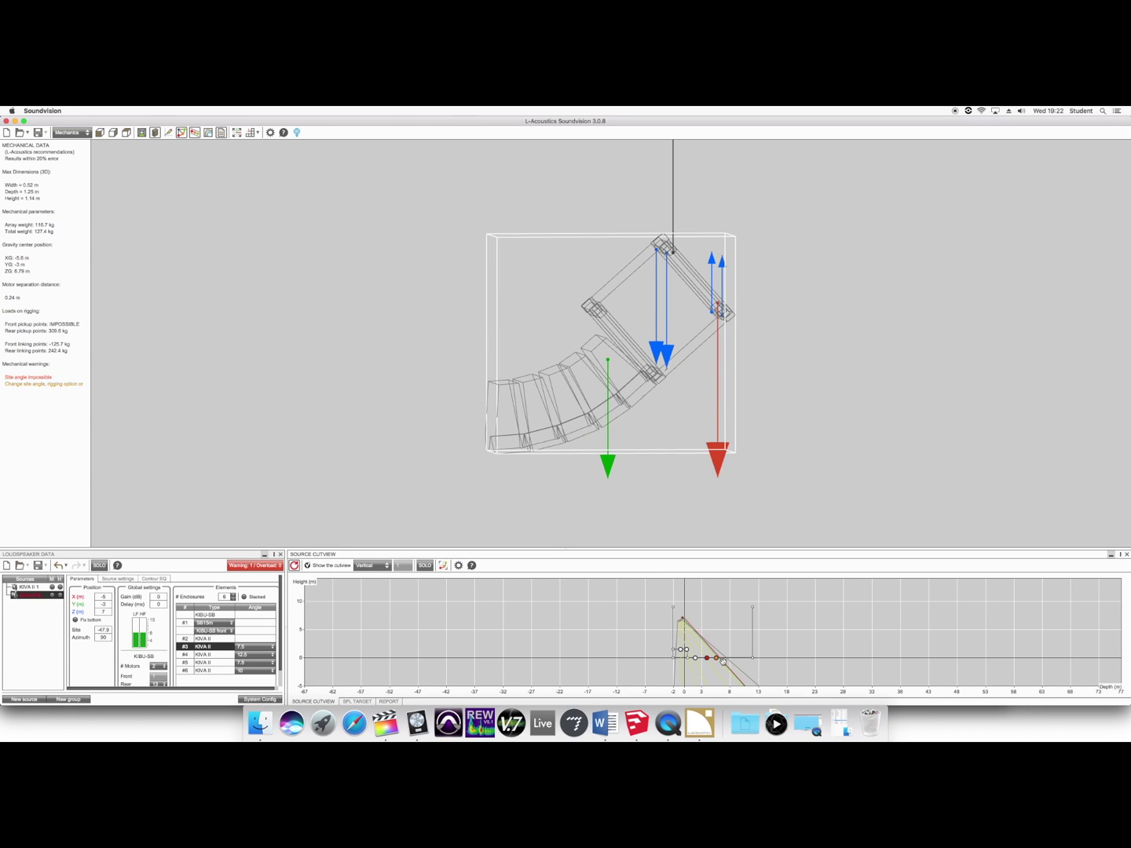
drag(723, 661, 762, 620)
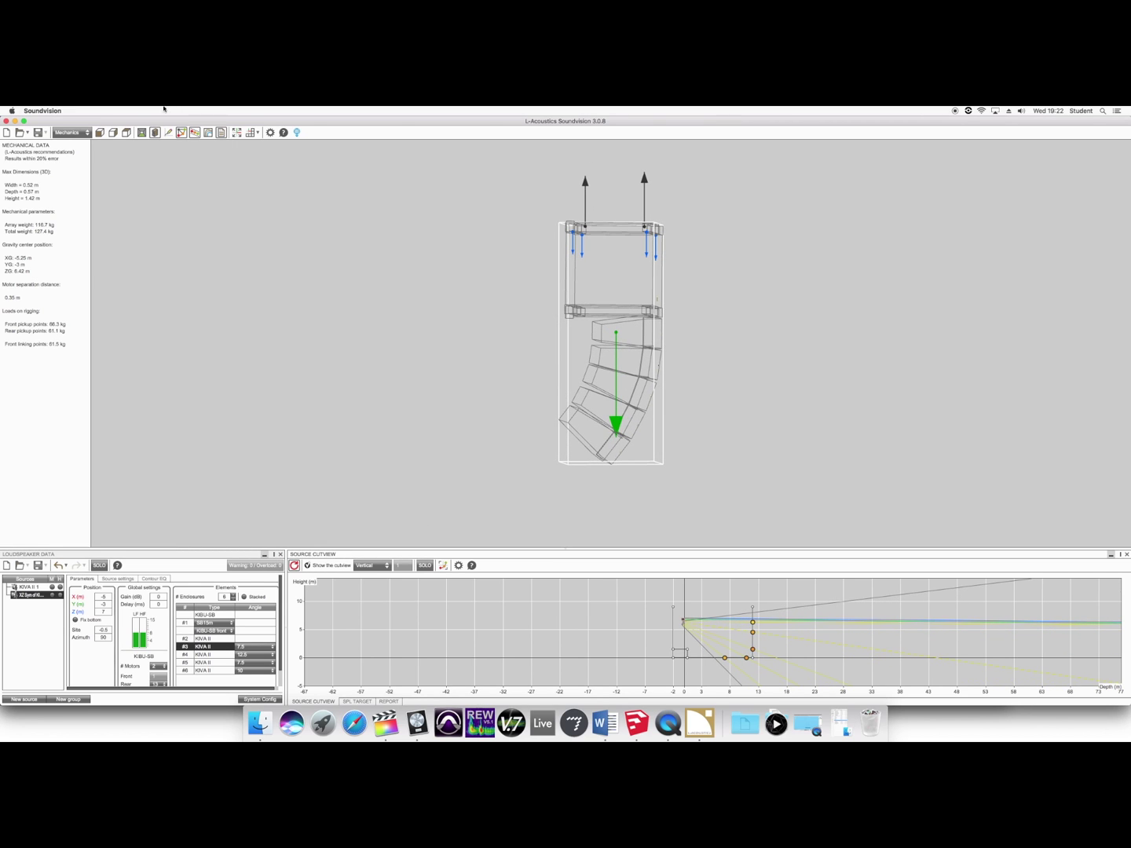
Switch back to the Acoustics view and aim the original KIVA II source to a site angle of -13.
click(77, 132)
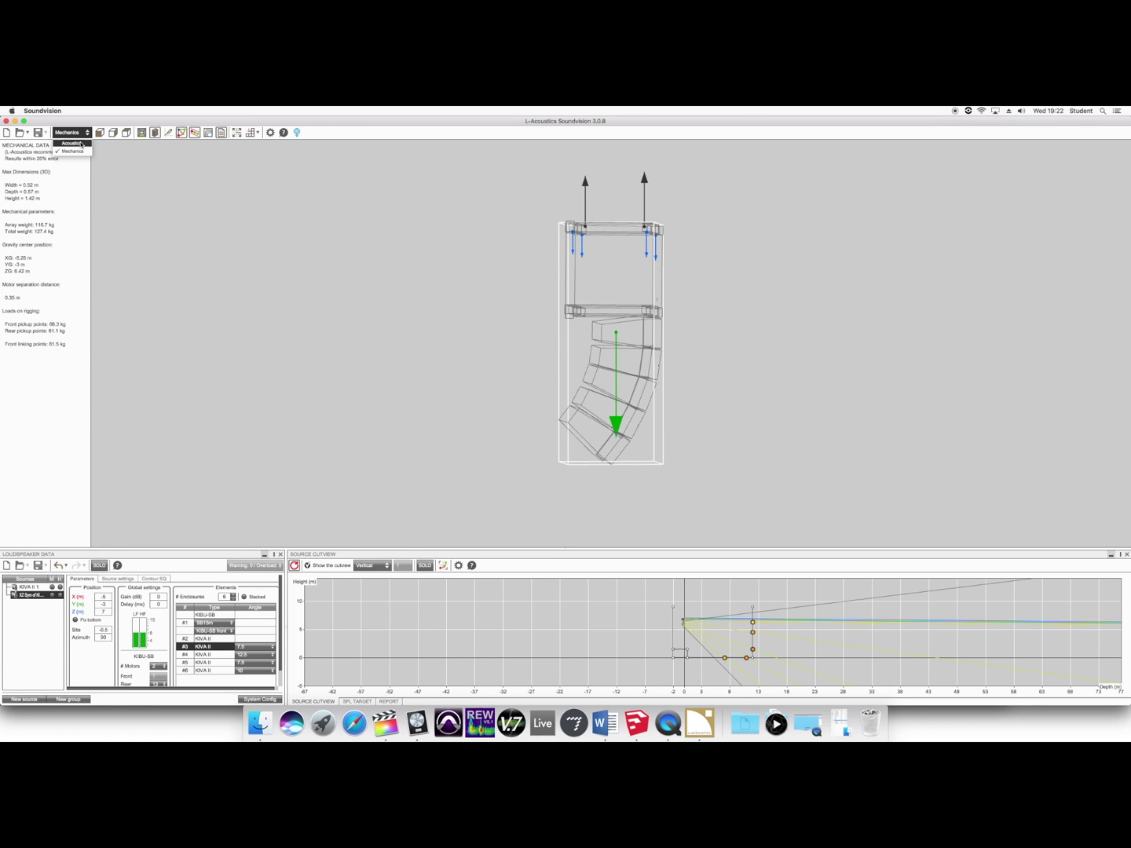
click(72, 144)
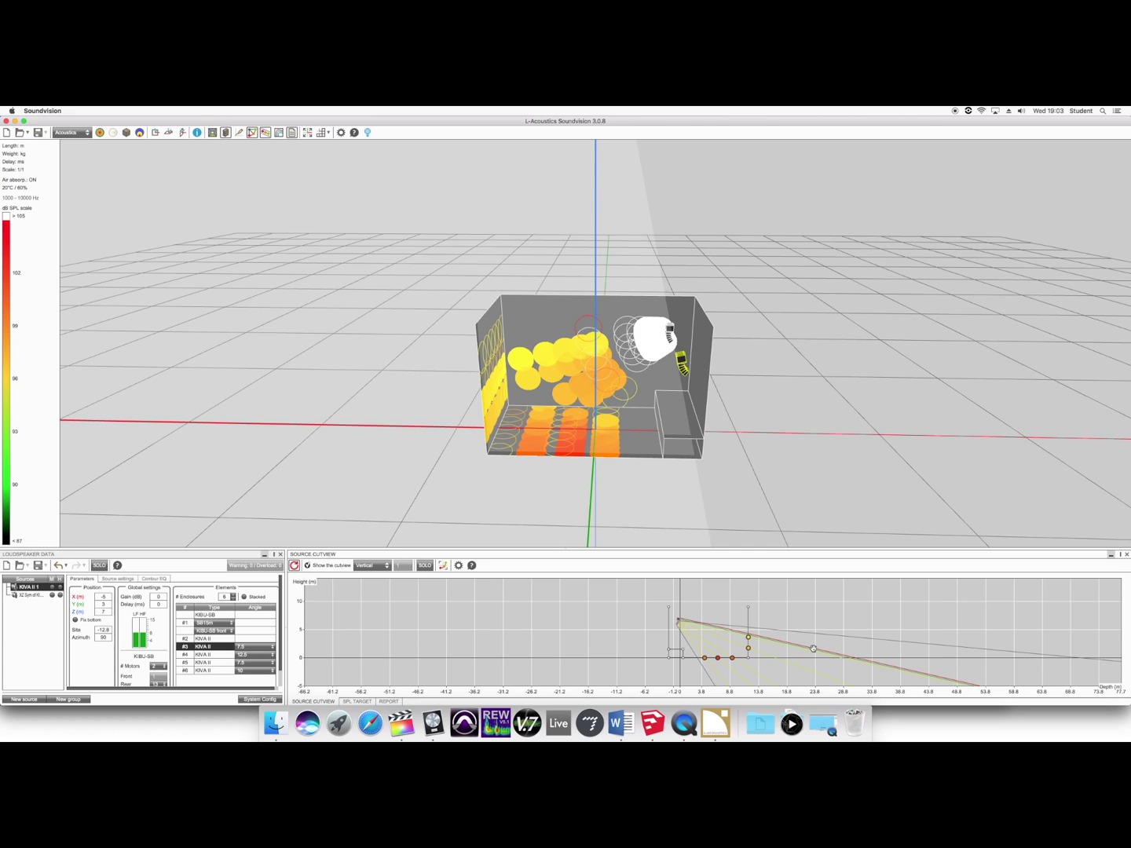
drag(814, 648, 813, 649)
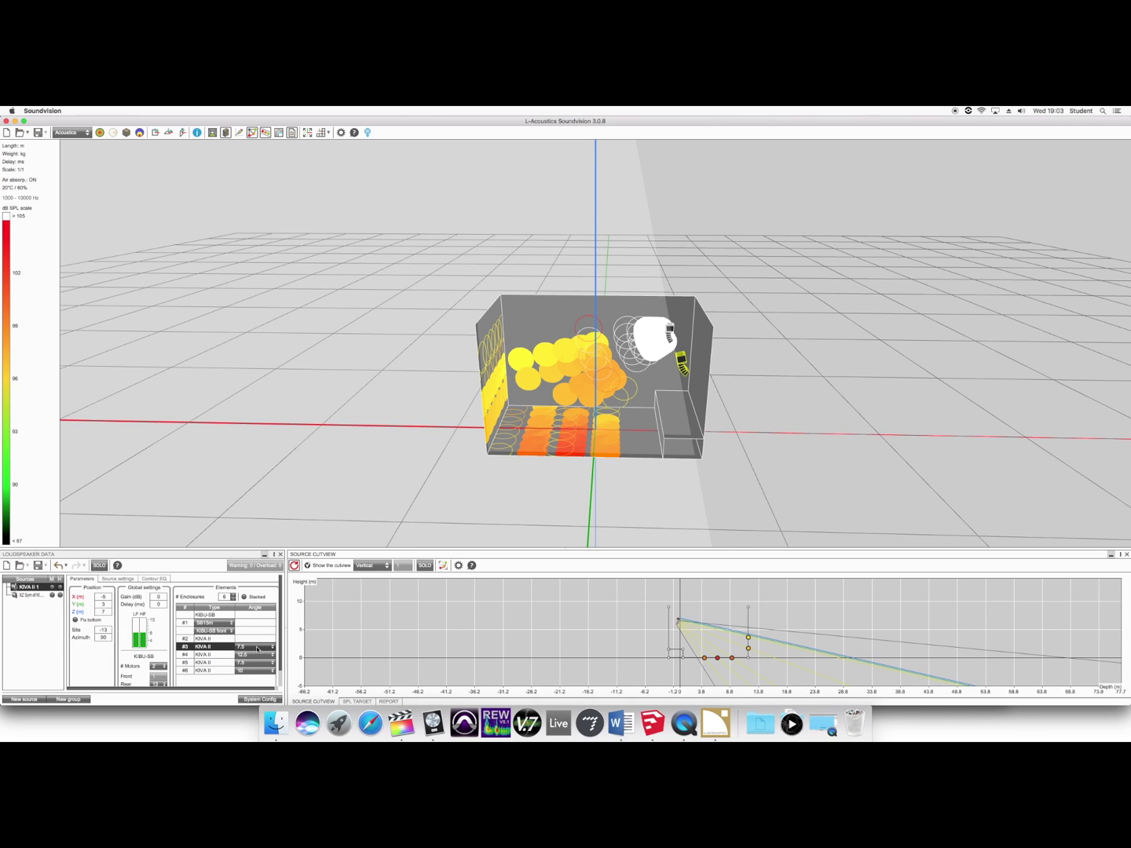
Try tilting the mirrored array down to a site angle of about -41.3 in the cutview, and undo the tilt.
click(30, 595)
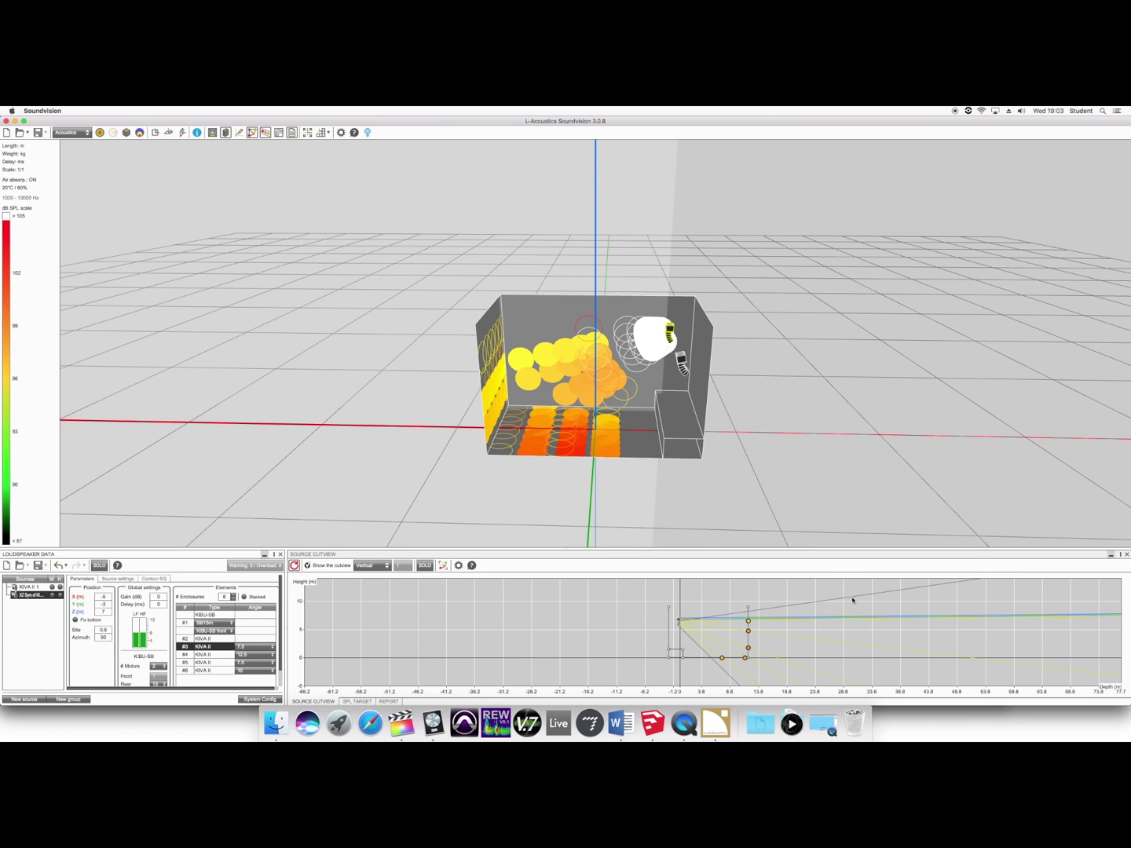
drag(855, 614, 760, 688)
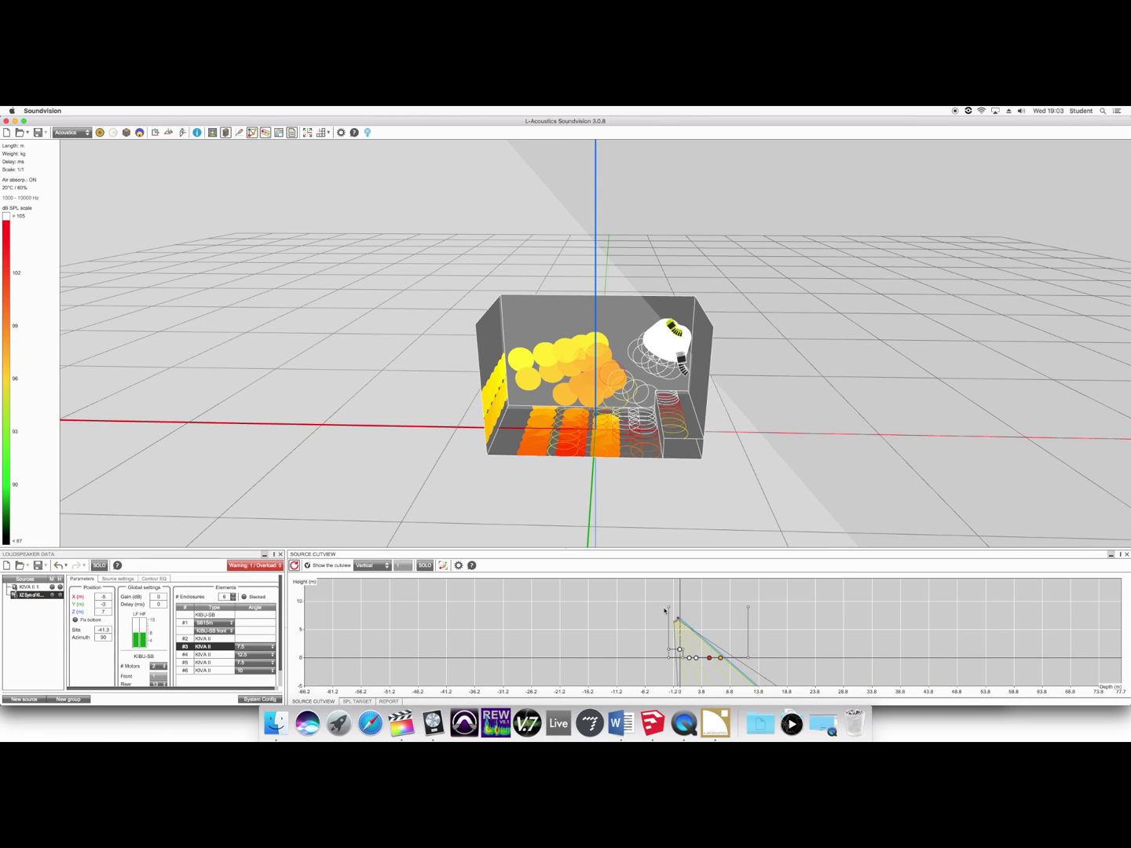
click(58, 565)
Map the full-range SPL coverage on the room surfaces and examine it from several angles.
drag(589, 481, 451, 483)
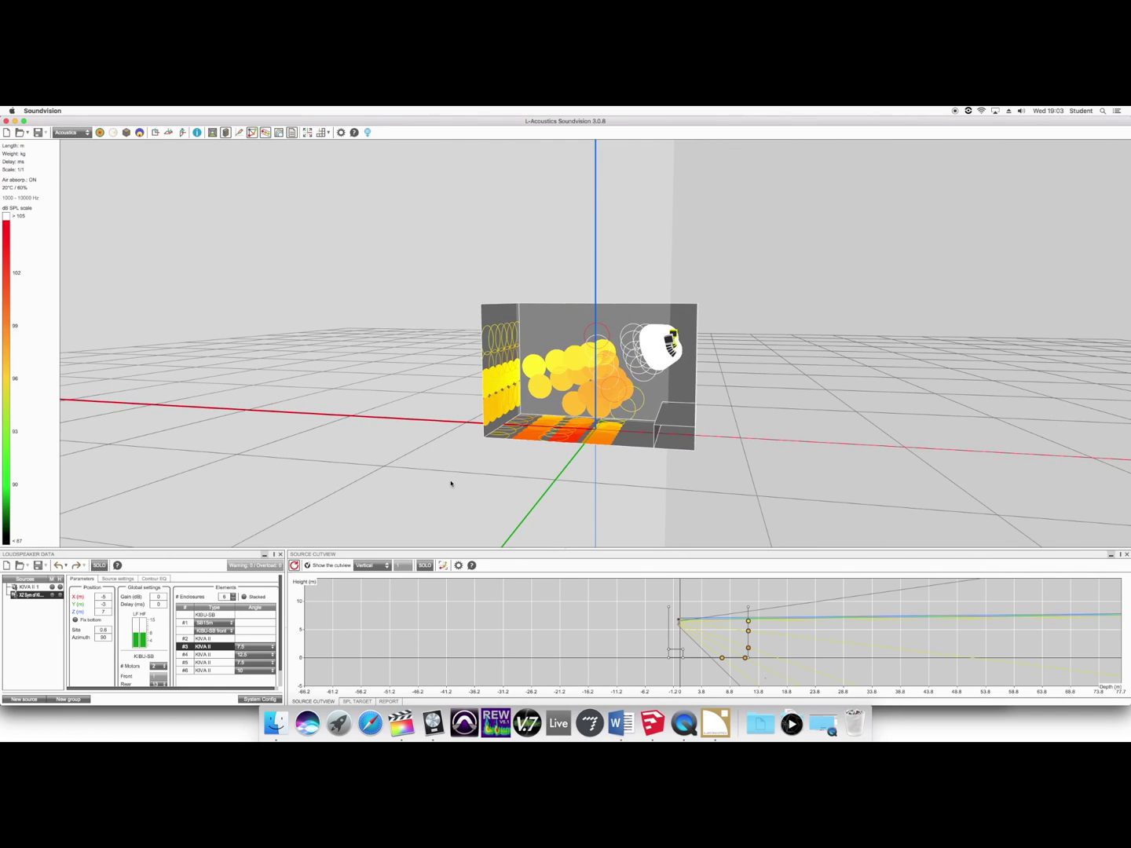
click(110, 130)
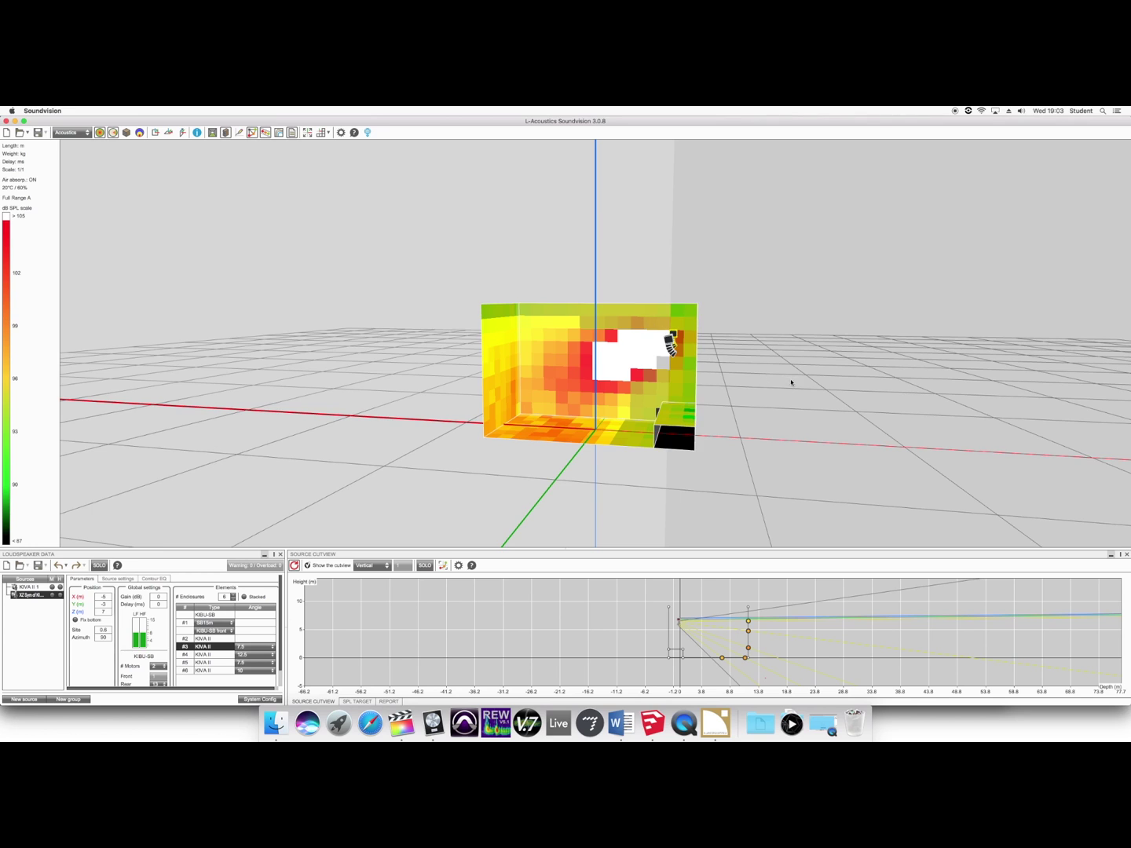
mouse_move(791, 382)
mouse_down()
mouse_move(780, 391)
mouse_move(795, 386)
mouse_up()
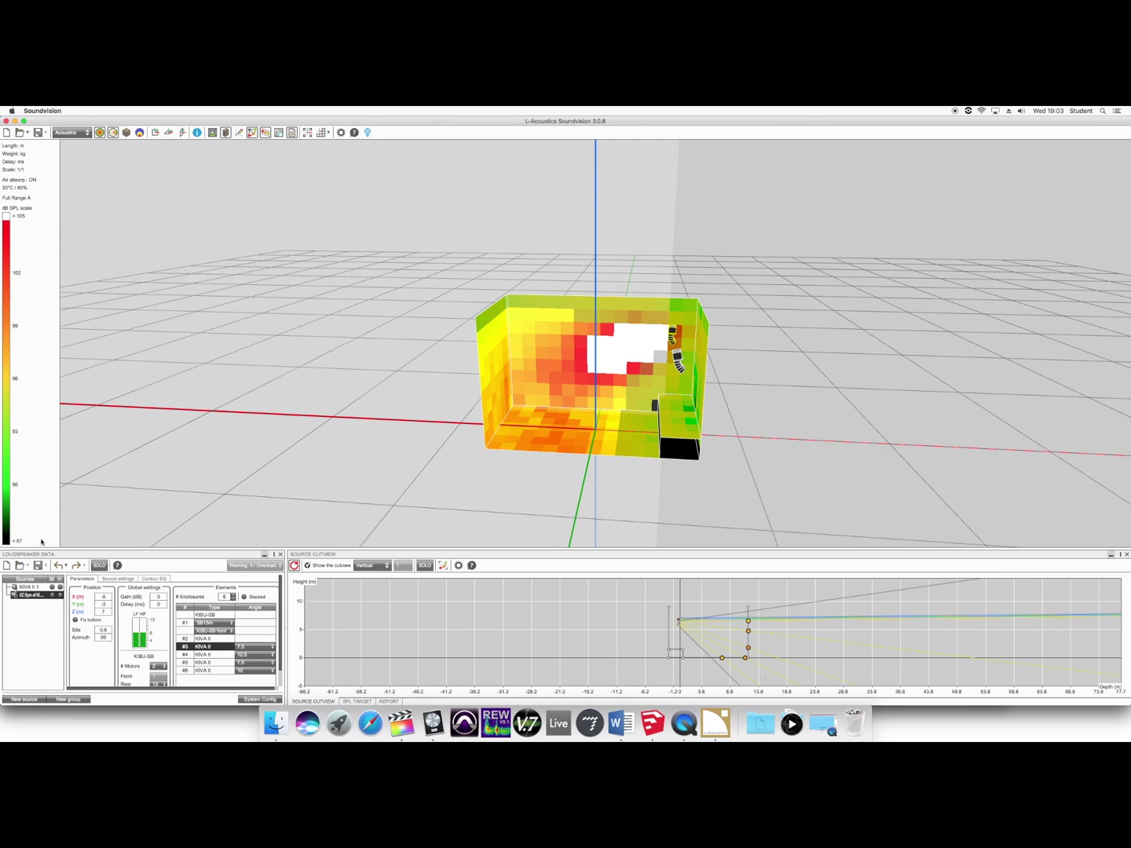
drag(67, 516, 370, 509)
Display the delay map to examine how the sources align across the room, and leave mapping mode.
click(139, 132)
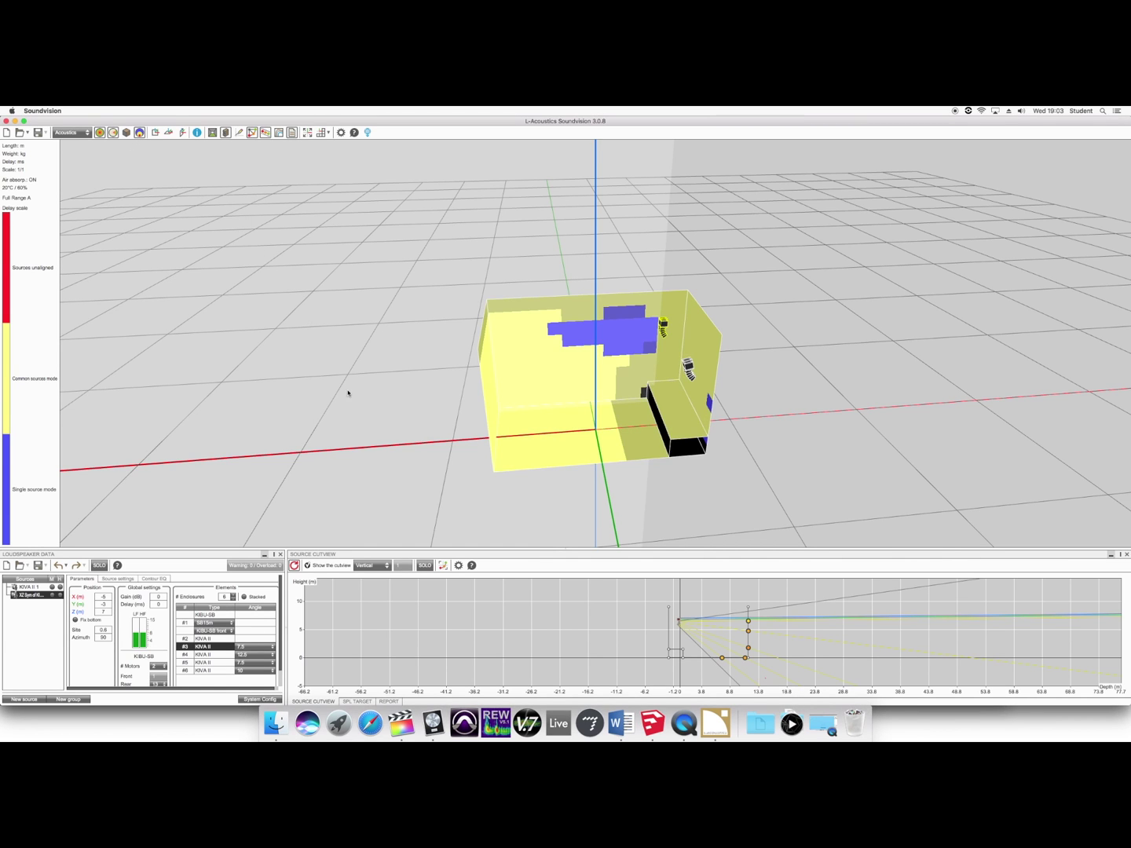
mouse_move(348, 393)
mouse_down()
mouse_move(374, 391)
mouse_move(379, 379)
mouse_move(365, 397)
mouse_move(345, 397)
mouse_move(388, 400)
mouse_move(367, 390)
mouse_up()
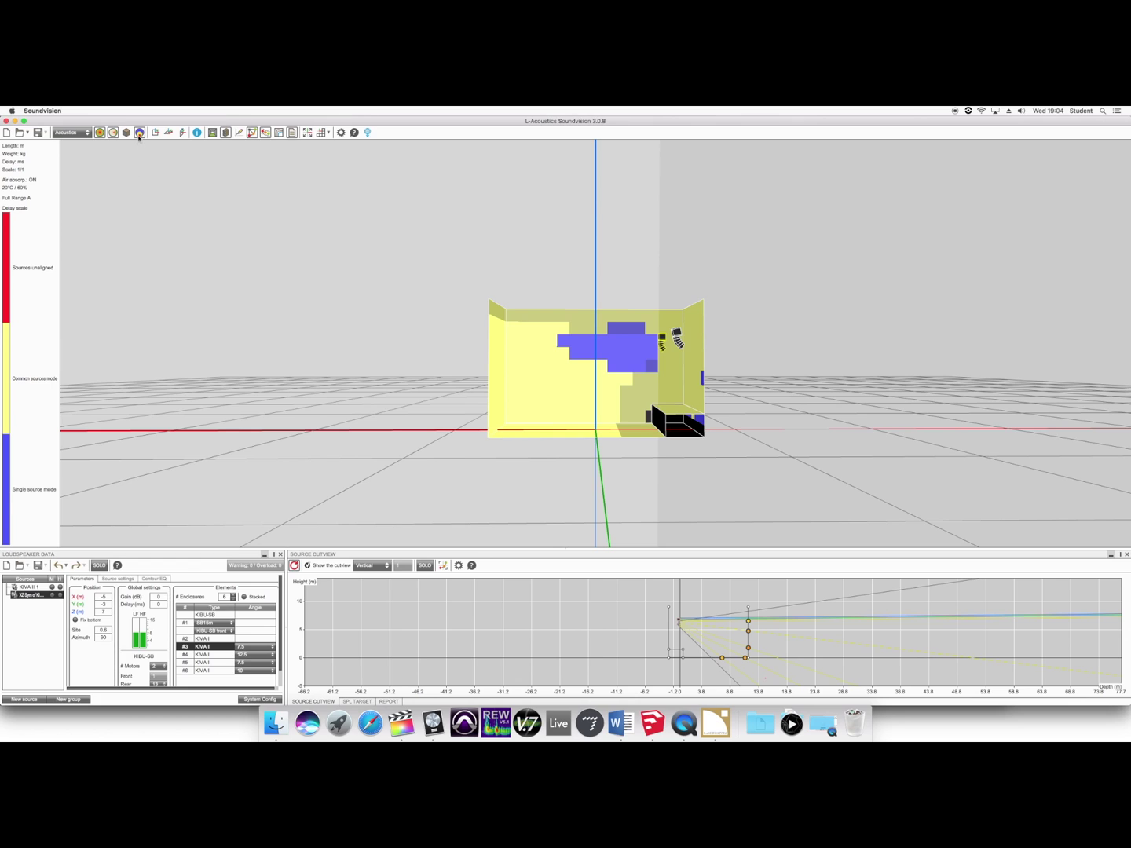
click(99, 132)
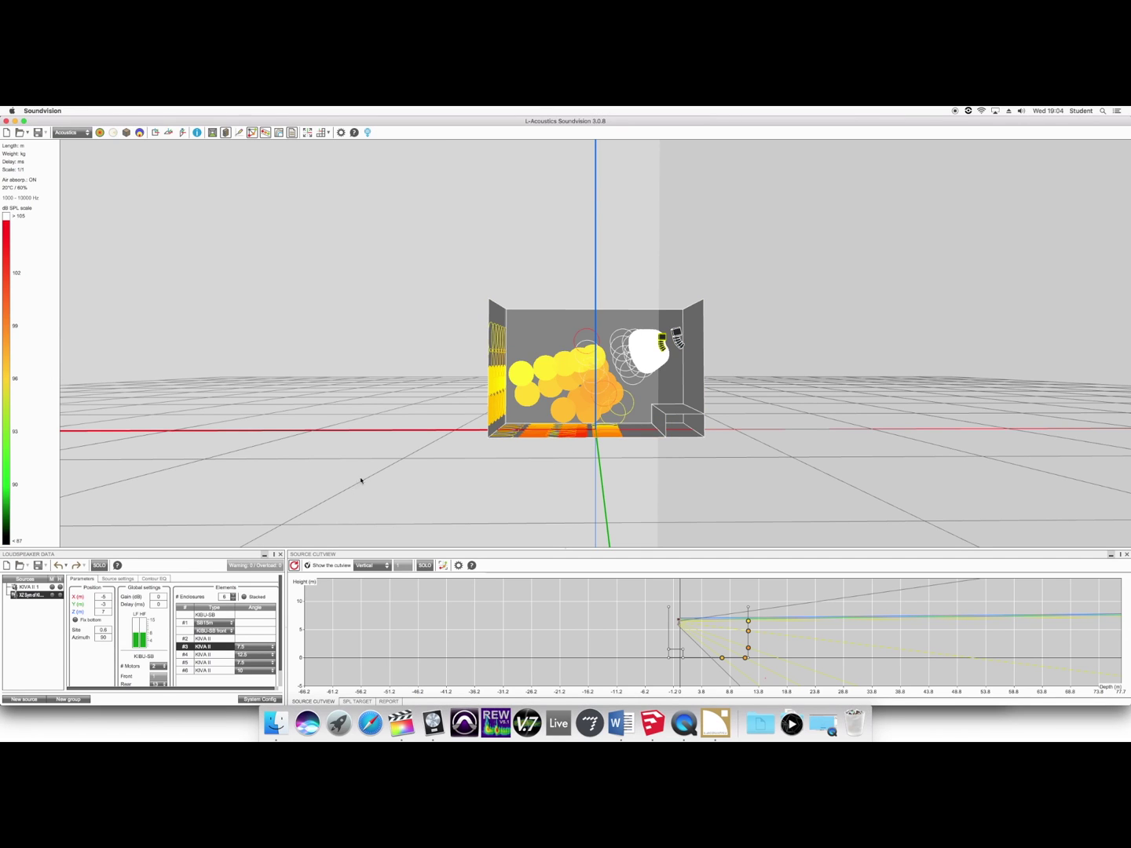
drag(361, 480, 329, 507)
Try a delay of 2 ms on the original KIVA II source and set it back to 0.
double_click(160, 598)
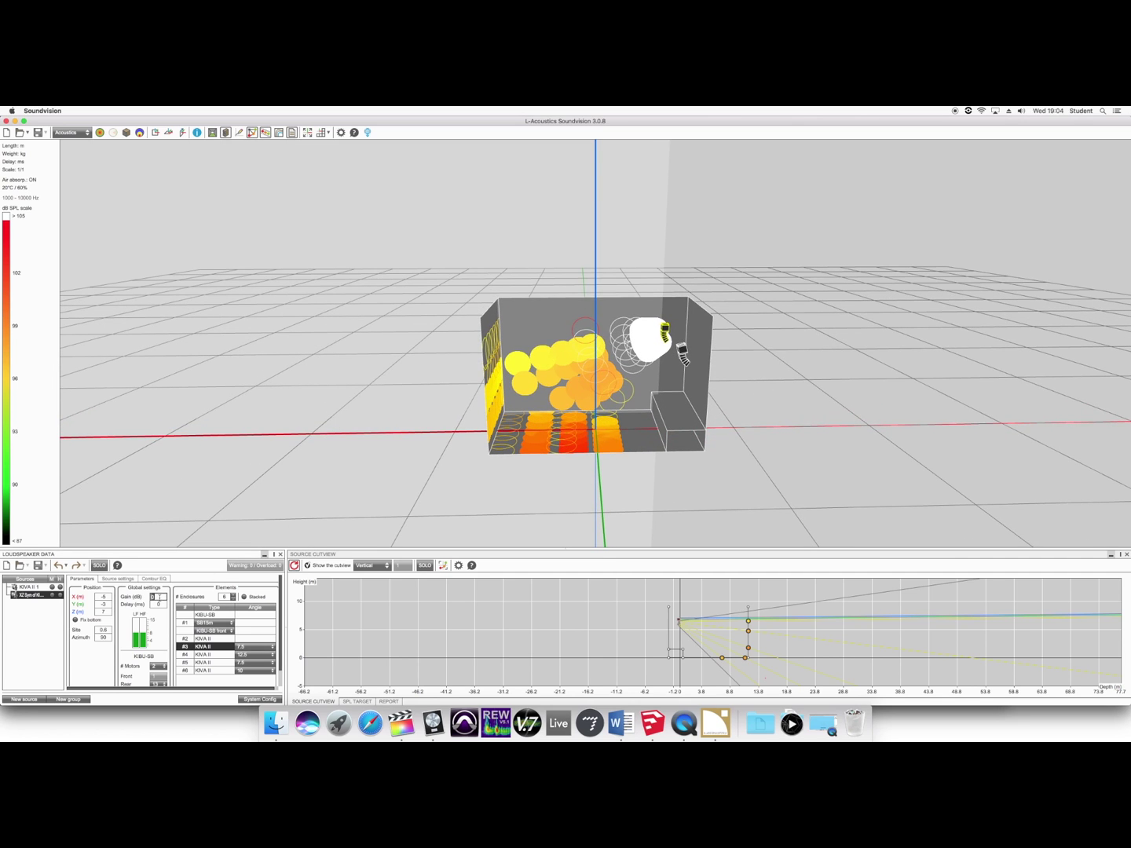
key(Return)
click(40, 587)
double_click(160, 605)
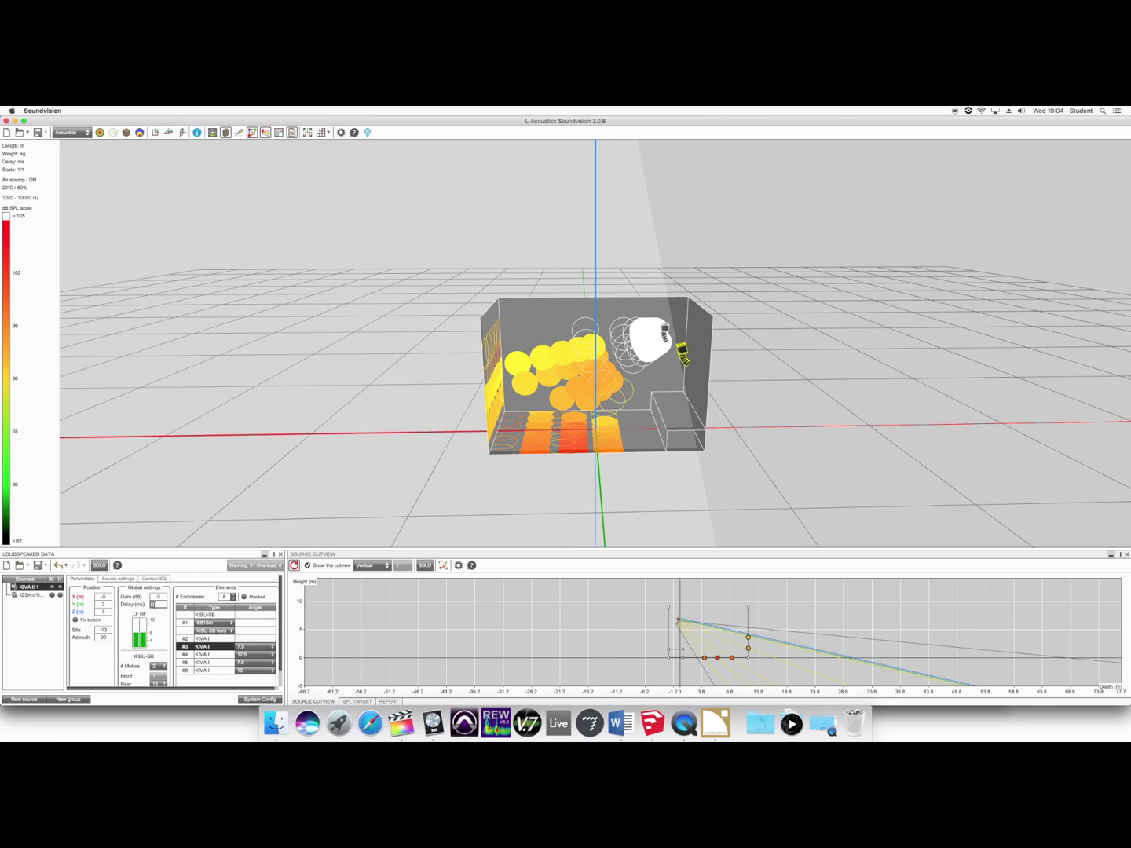
text(2)
mouse_move(809, 476)
mouse_down()
mouse_move(780, 480)
mouse_move(816, 471)
mouse_up()
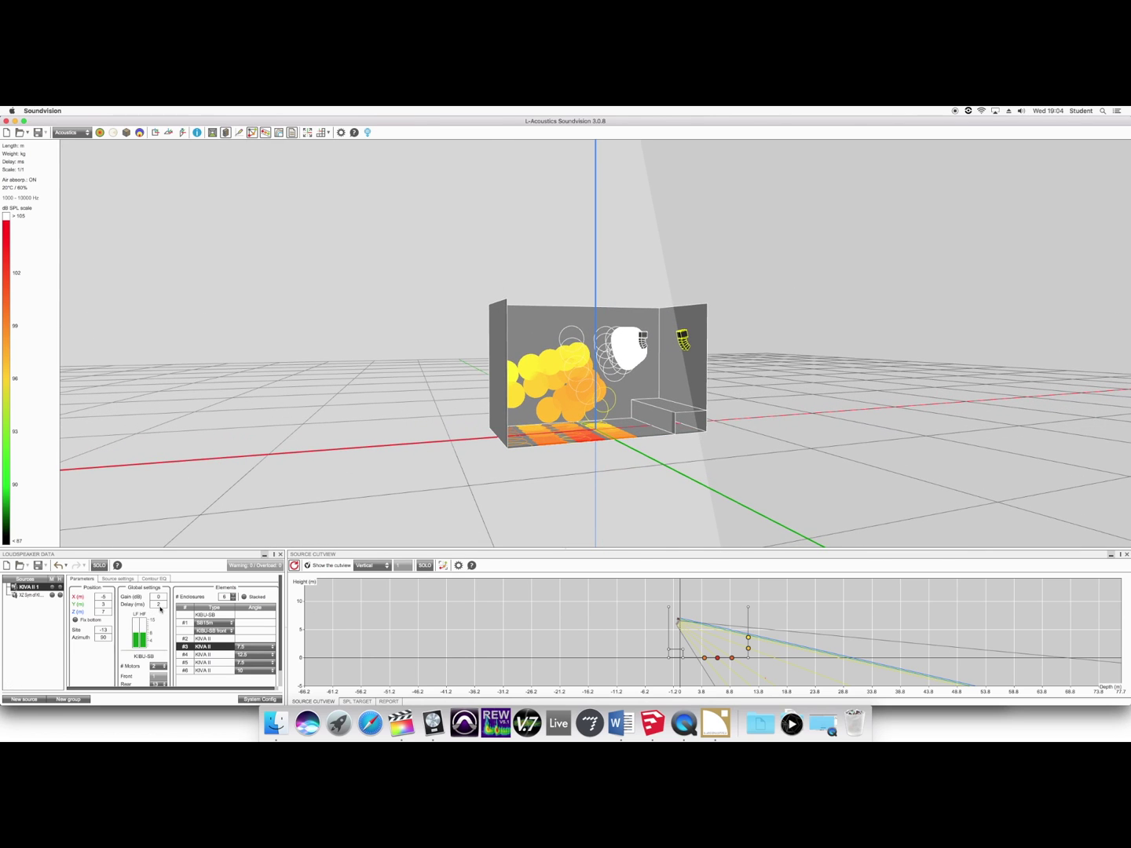
double_click(159, 605)
text(0)
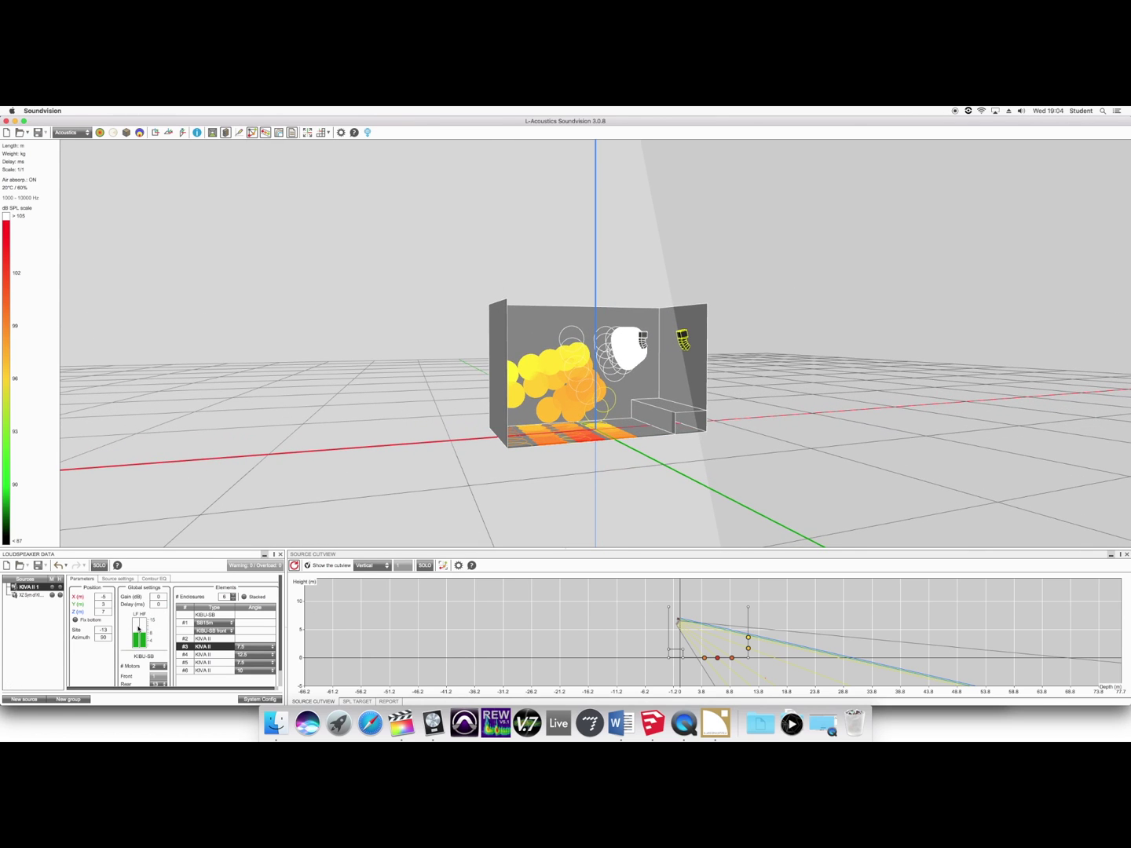
Enter a gain of 0 dB for the mirrored KIVA II source.
click(32, 594)
double_click(158, 597)
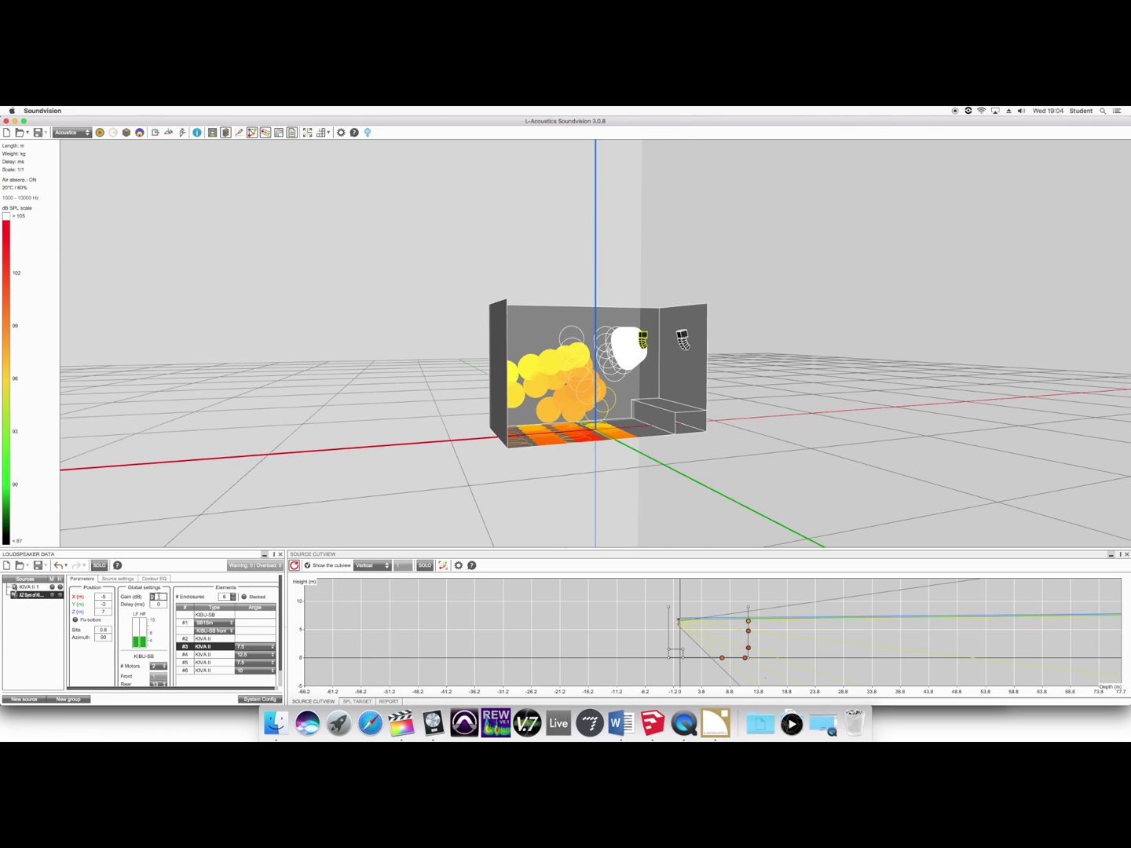
text(0)
key(Return)
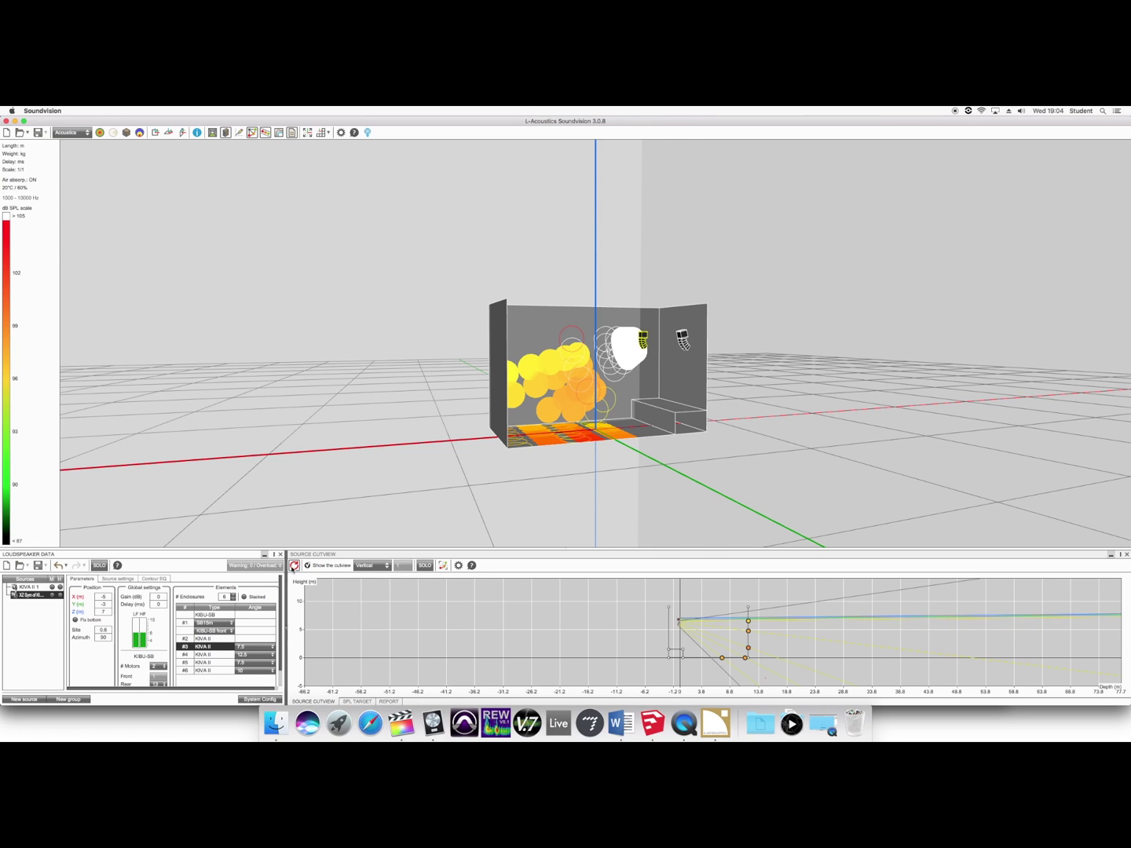
Examine the direct coverage of the arrays on the walls, floor and platform, and switch to mapping mode.
drag(352, 519, 347, 518)
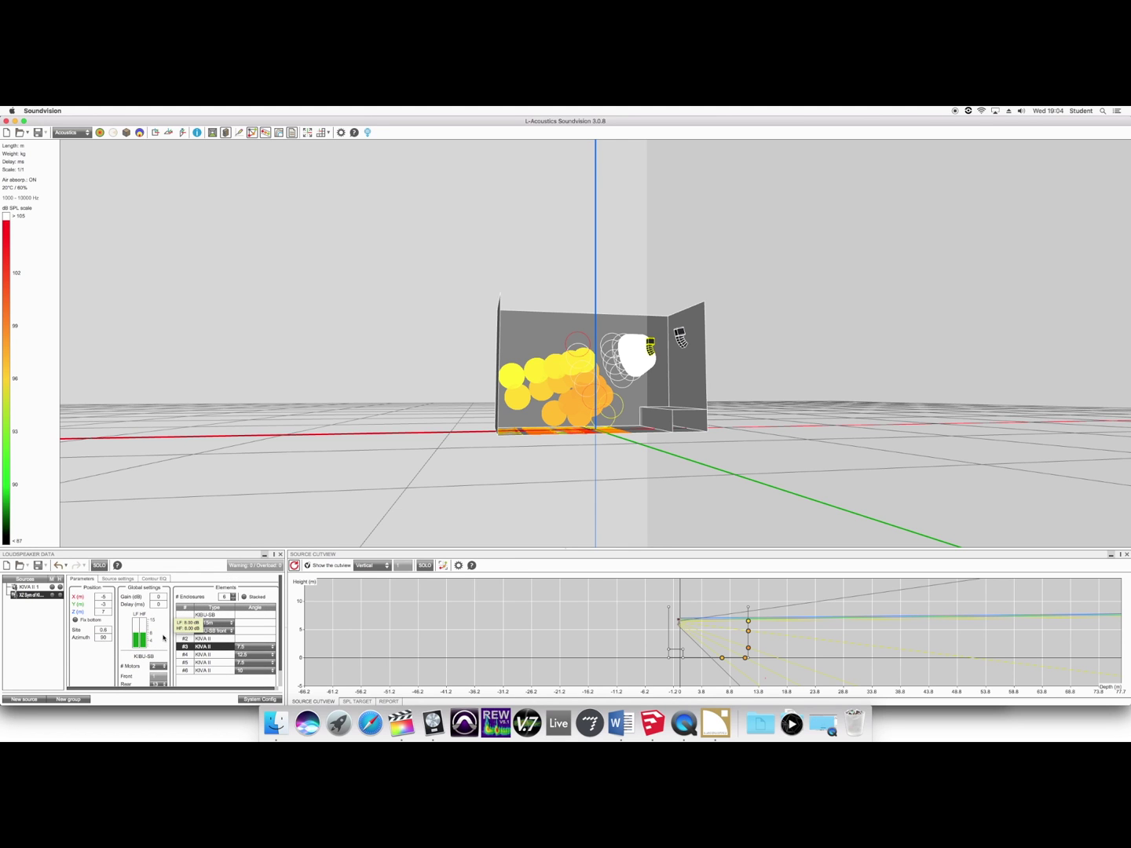
mouse_move(488, 505)
mouse_down()
mouse_move(460, 512)
mouse_move(479, 517)
mouse_up()
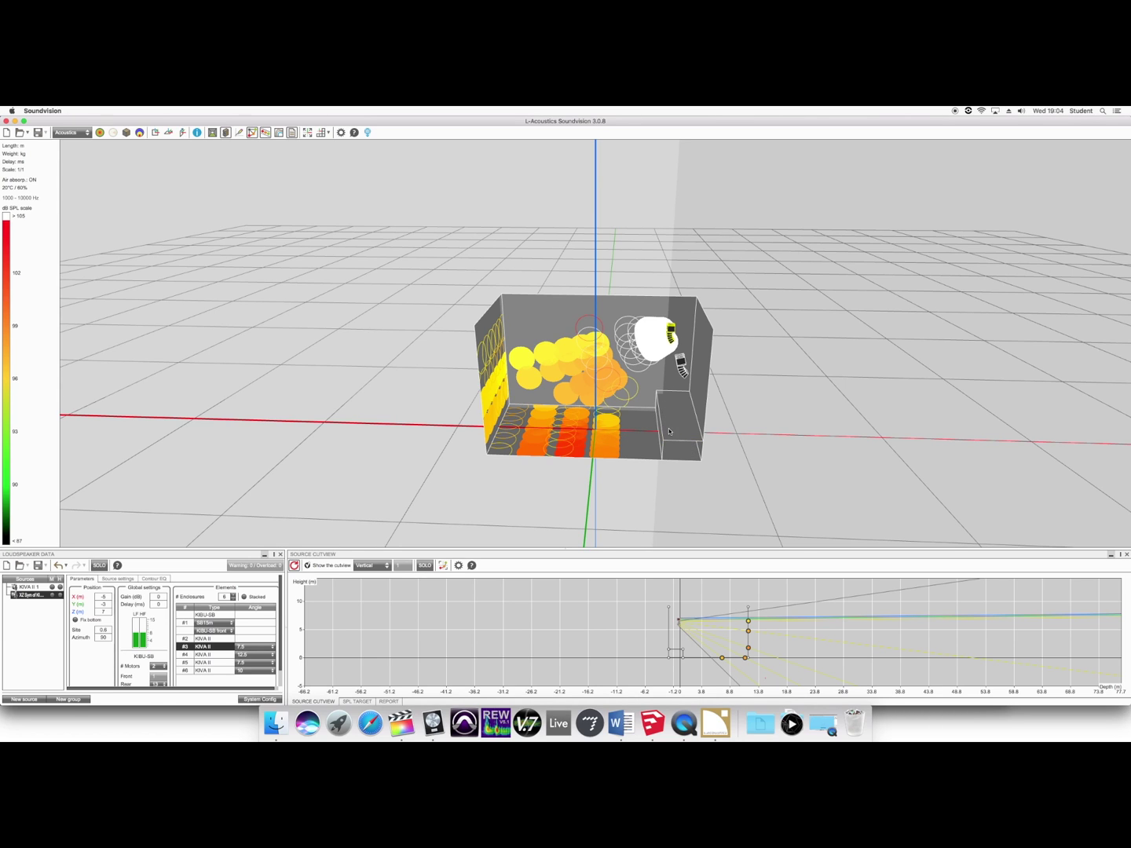
drag(709, 495, 715, 487)
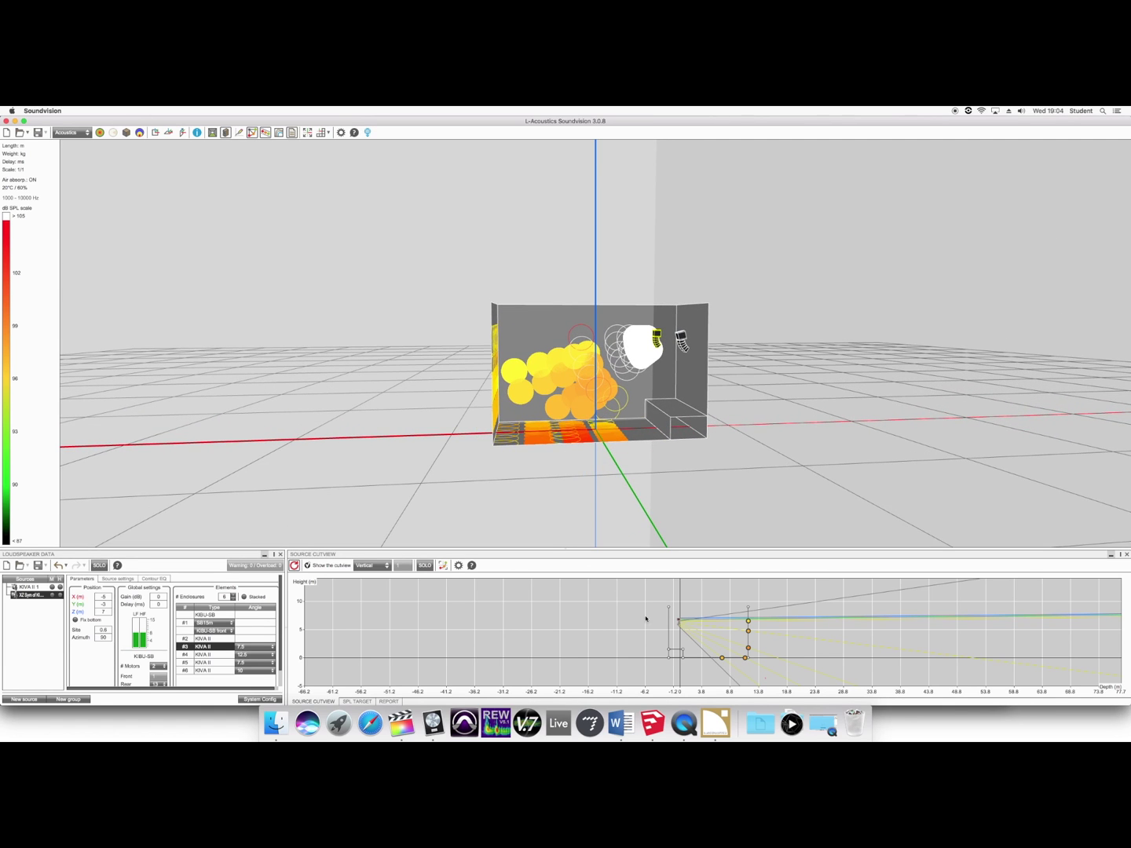
click(100, 133)
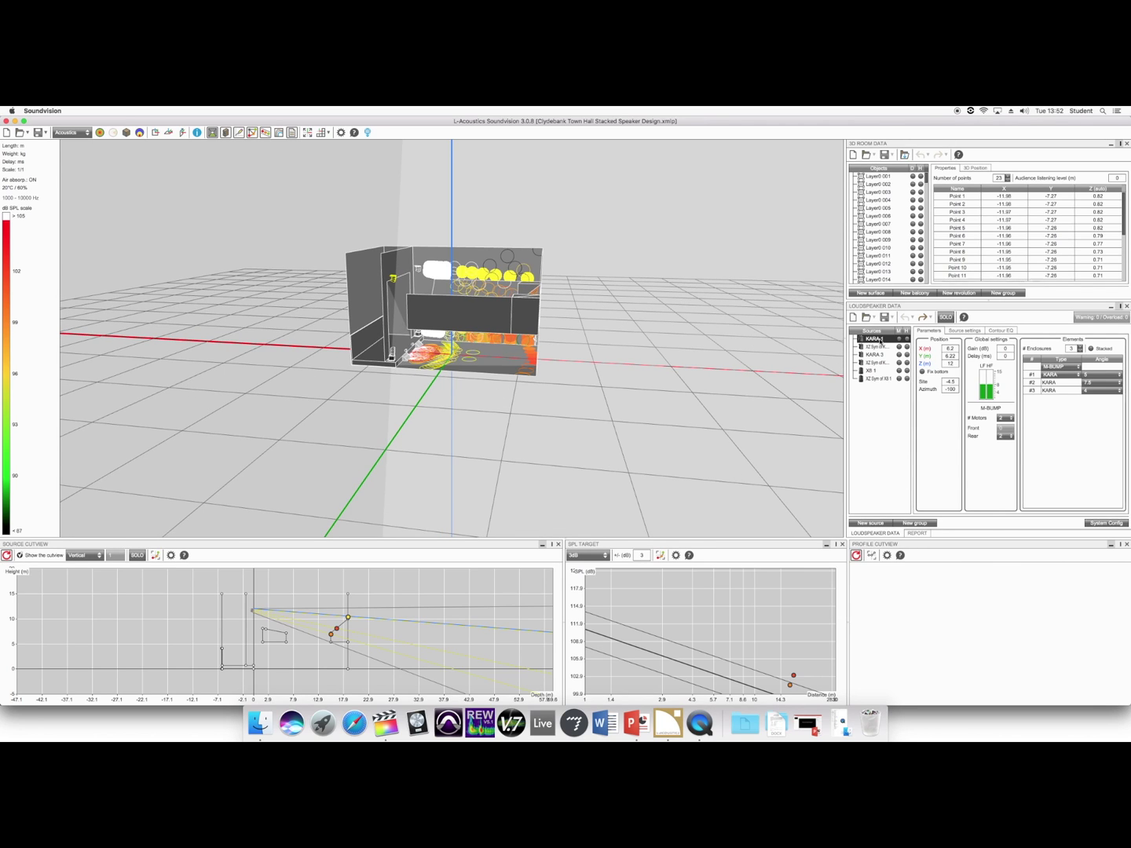
Review the settings of the flown KARA 1, stacked KARA 3 and remaining source in the Clydebank Town Hall design.
click(878, 355)
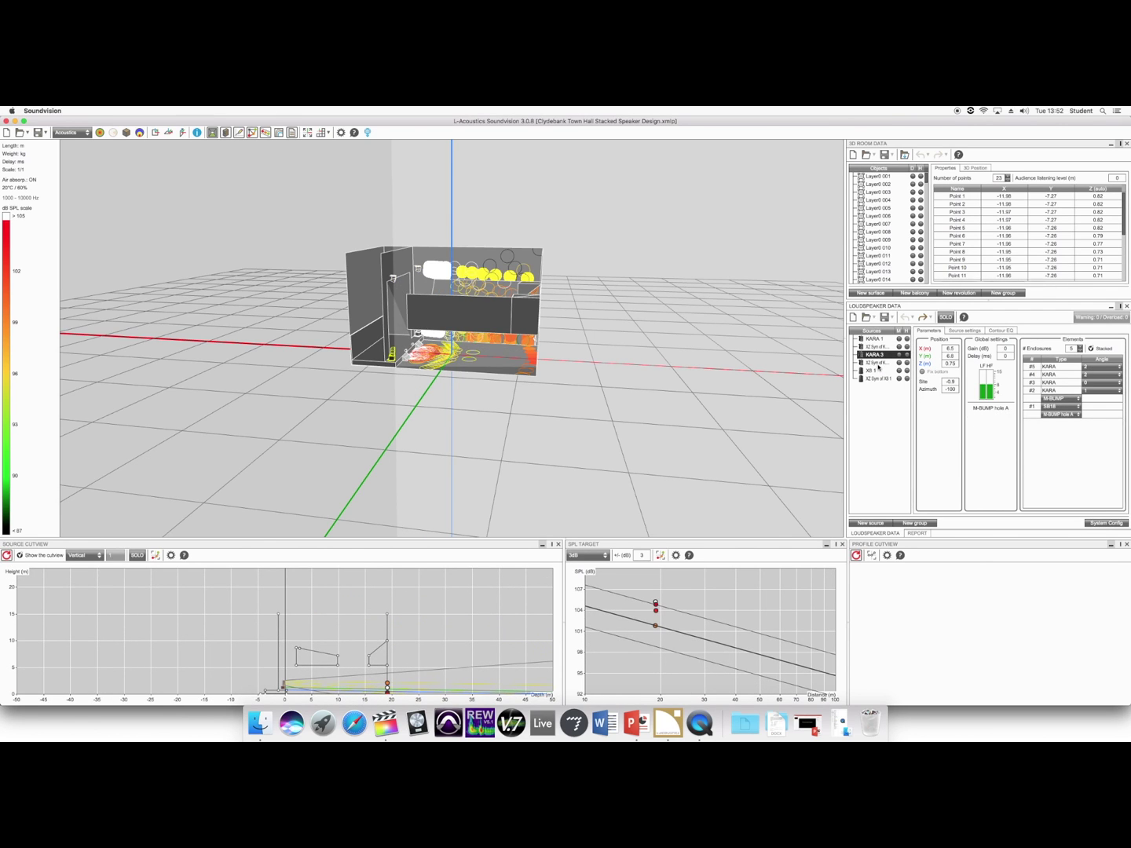
click(874, 370)
click(871, 339)
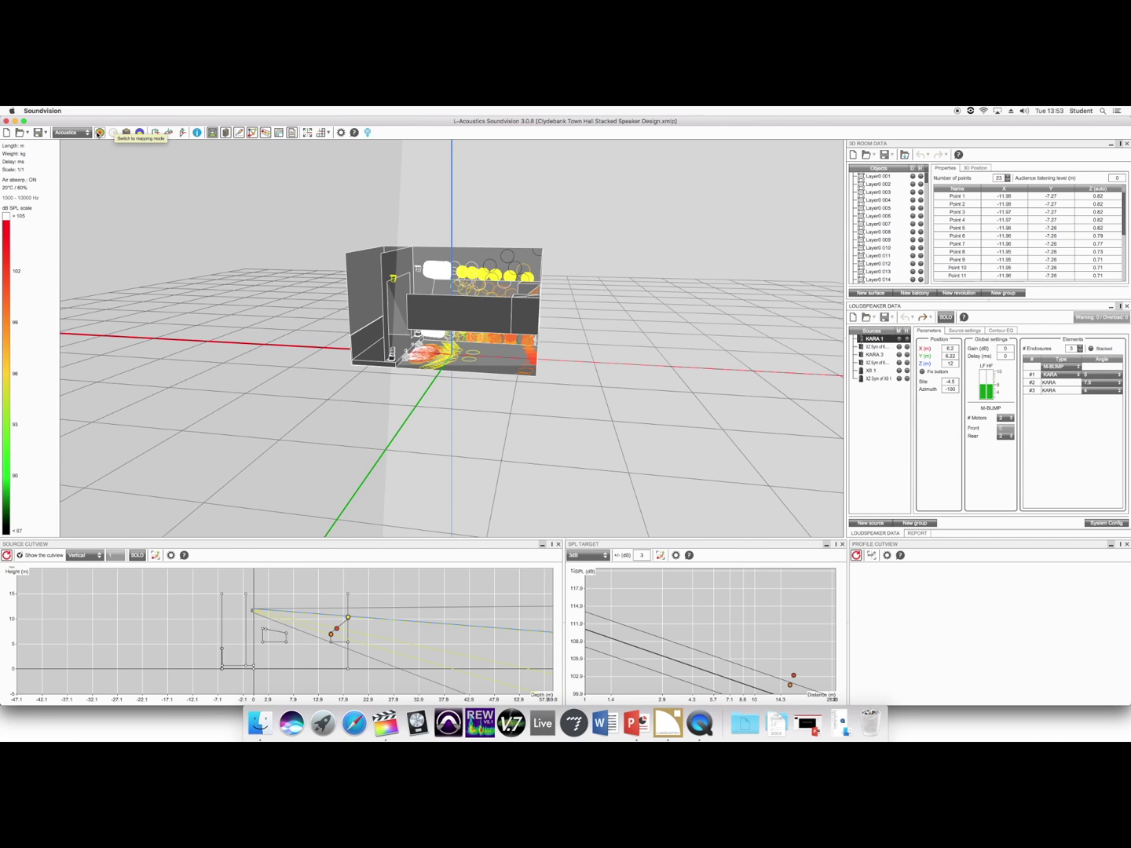
Map the SPL coverage of the Clydebank Town Hall design and examine the floor, balcony and stage up close.
click(99, 132)
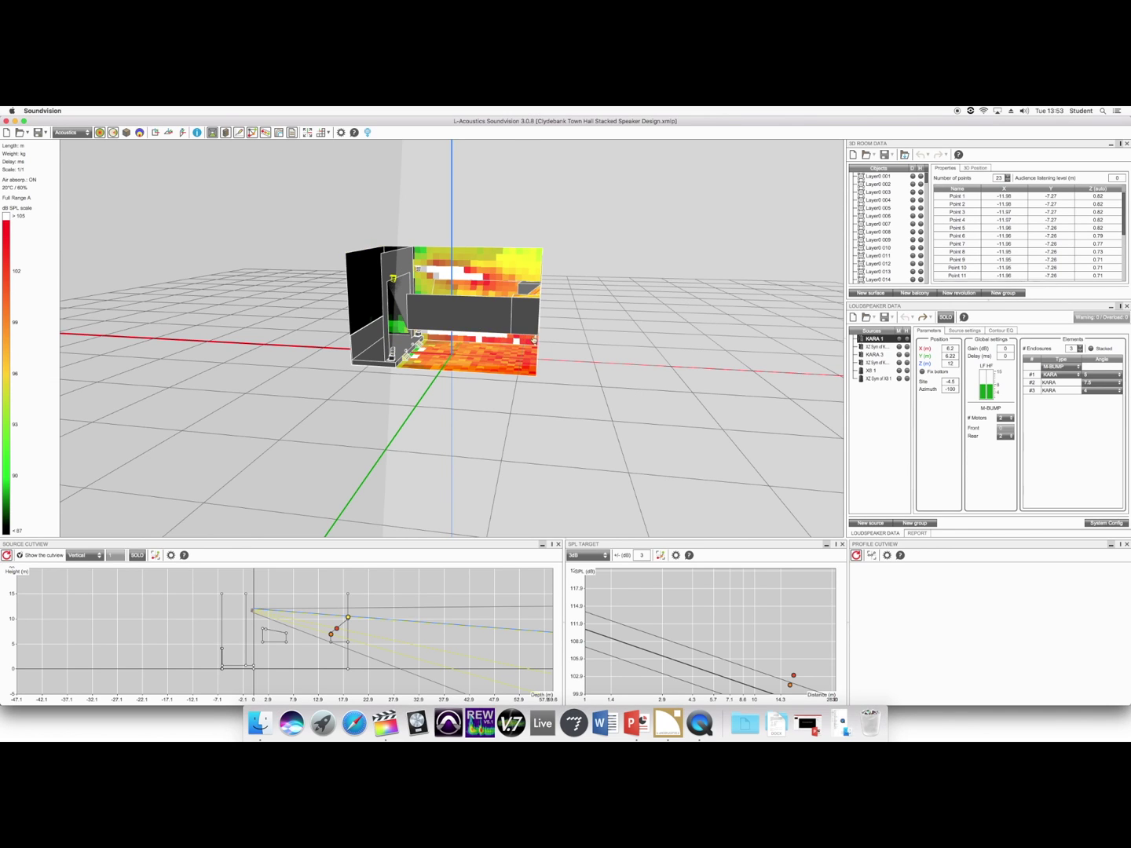
drag(534, 341, 573, 351)
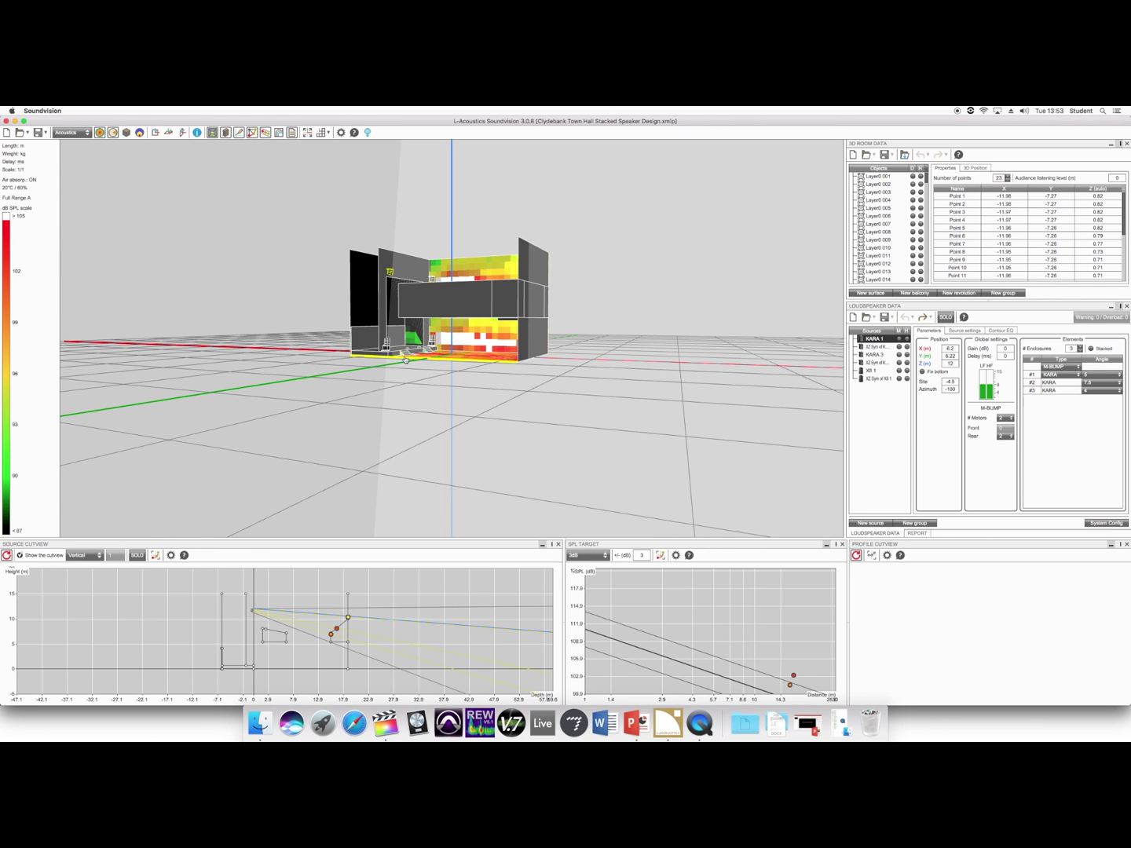
scroll(406, 352, up, 5)
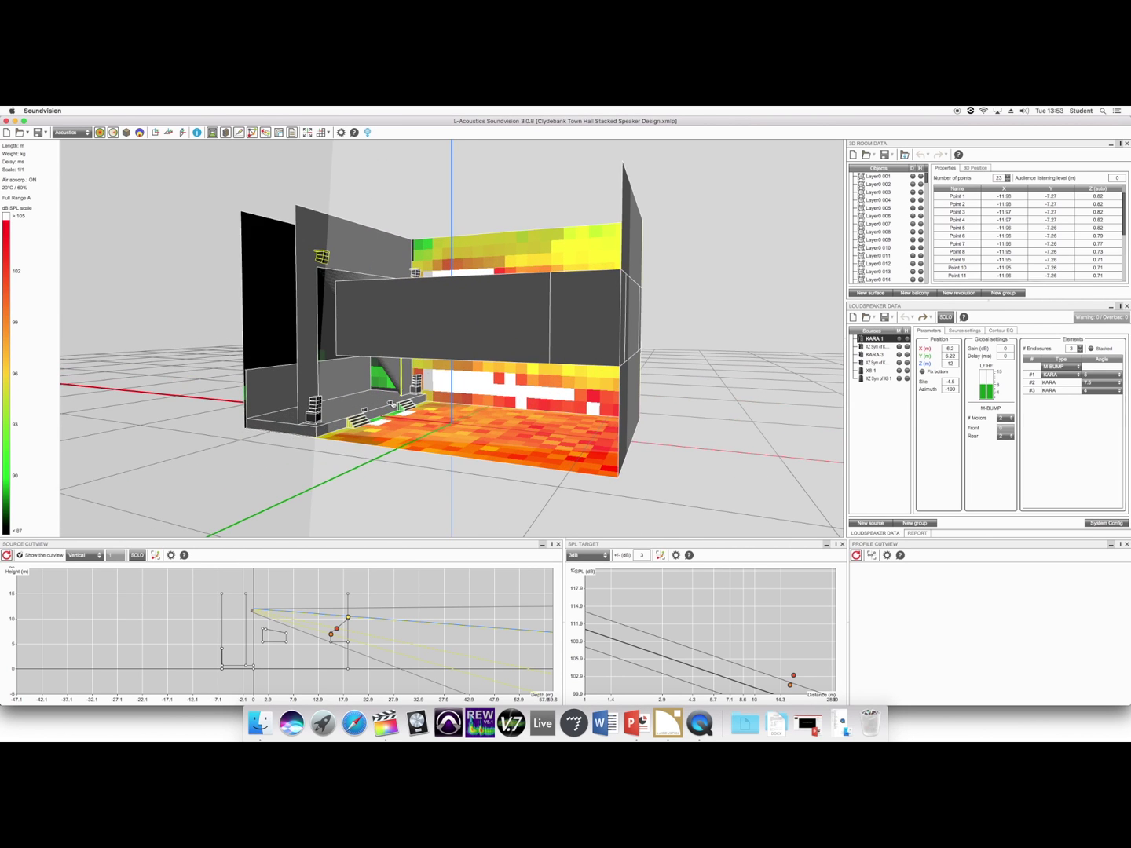
drag(391, 406, 485, 491)
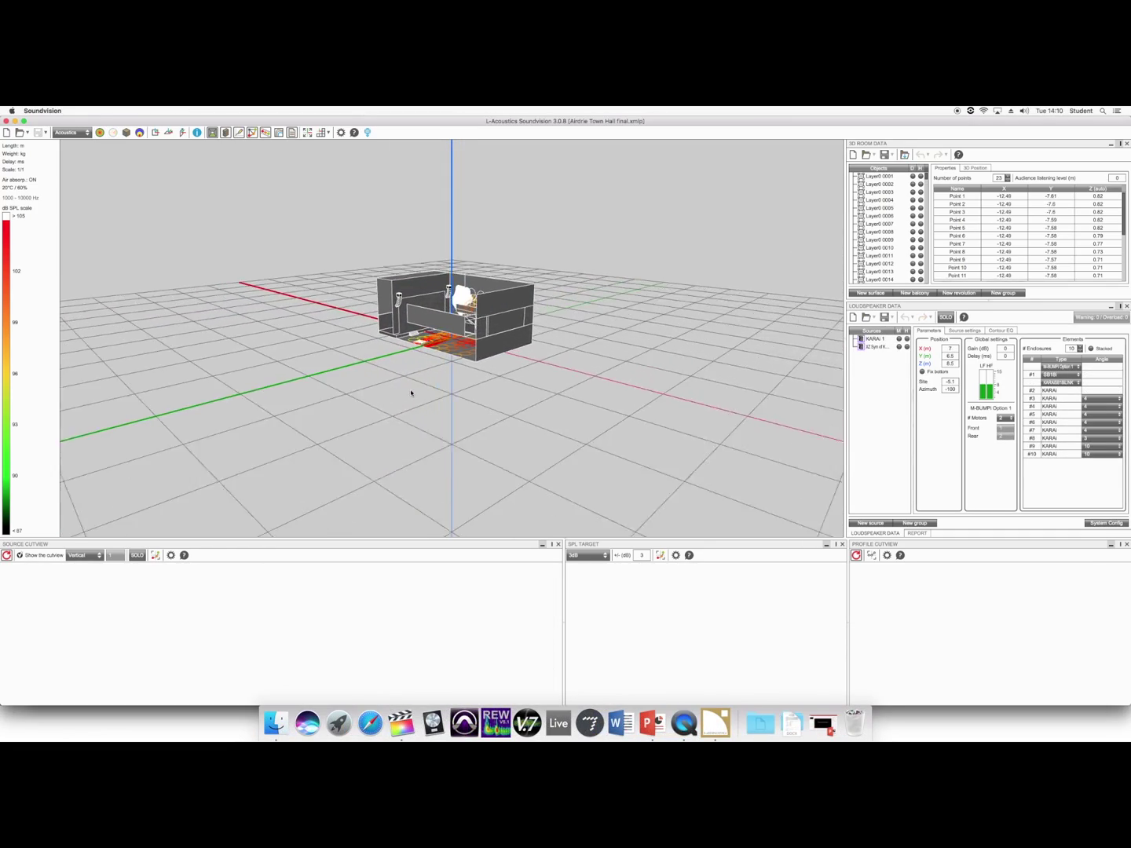
Map the SPL coverage of the Airdrie Town Hall design from a side view of the hall.
drag(411, 393, 427, 331)
drag(520, 375, 517, 391)
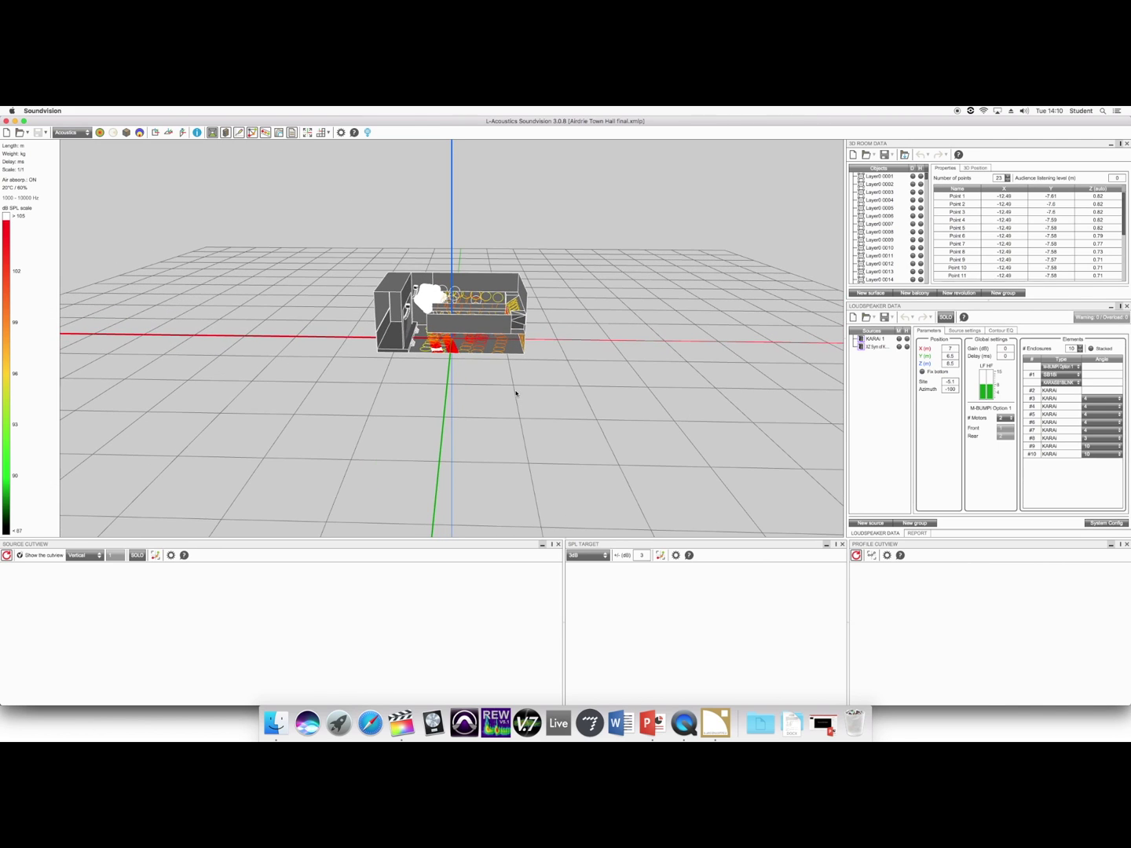
click(101, 133)
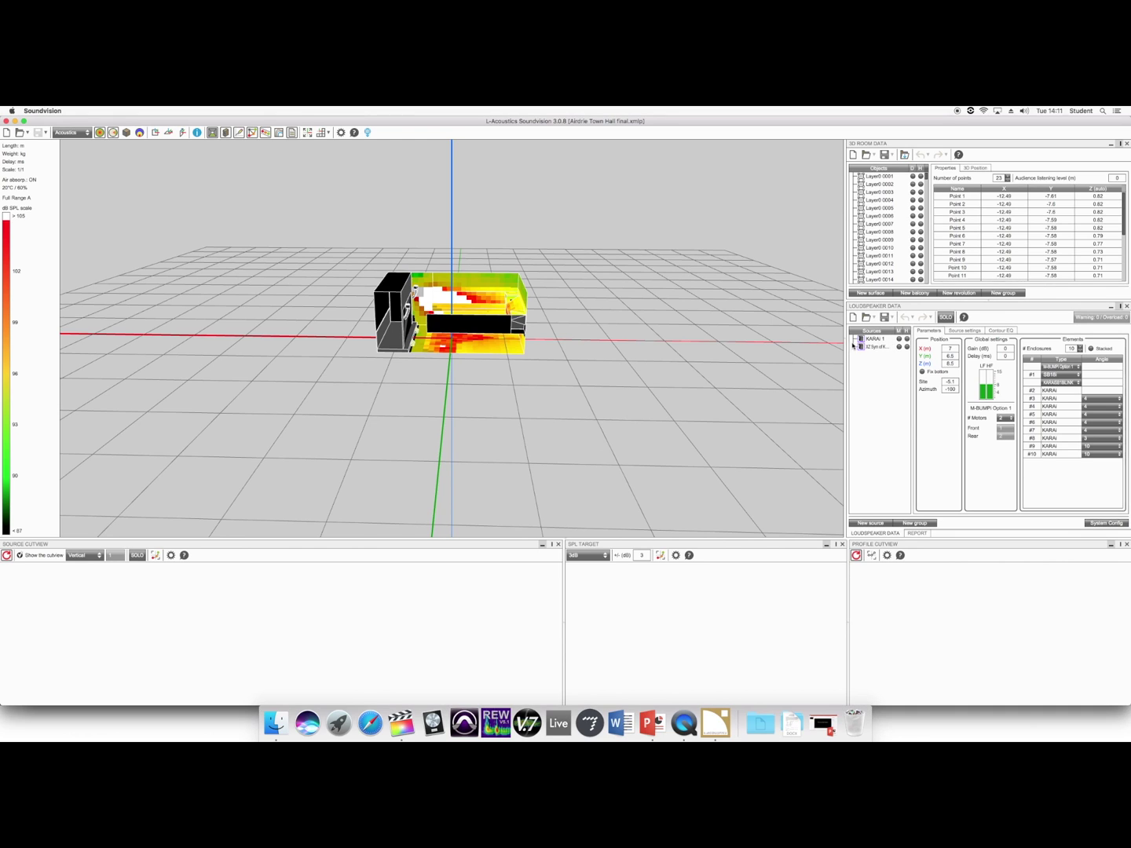
Select the KARAi 1 source of the Airdrie Town Hall design and examine its enclosures and the mapped coverage.
click(874, 338)
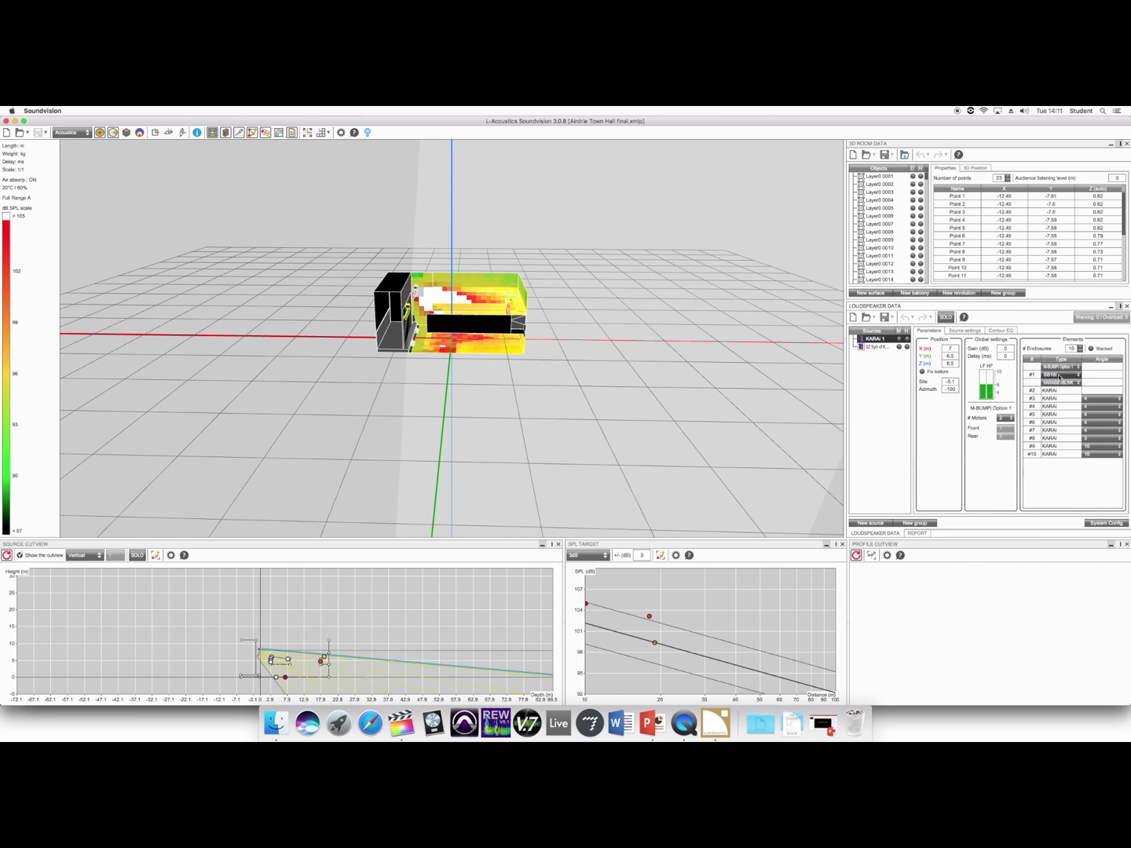
drag(412, 391, 476, 410)
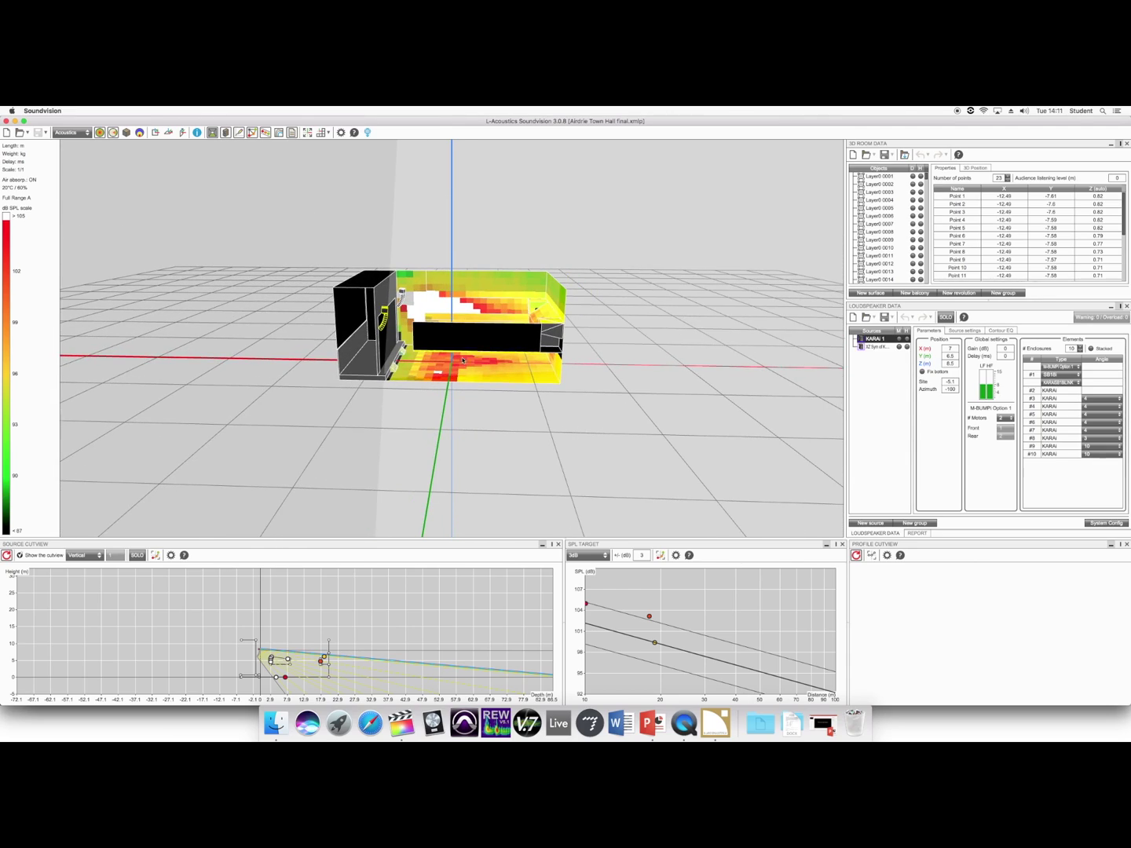
mouse_move(462, 360)
mouse_down()
mouse_move(484, 389)
mouse_move(447, 342)
mouse_up()
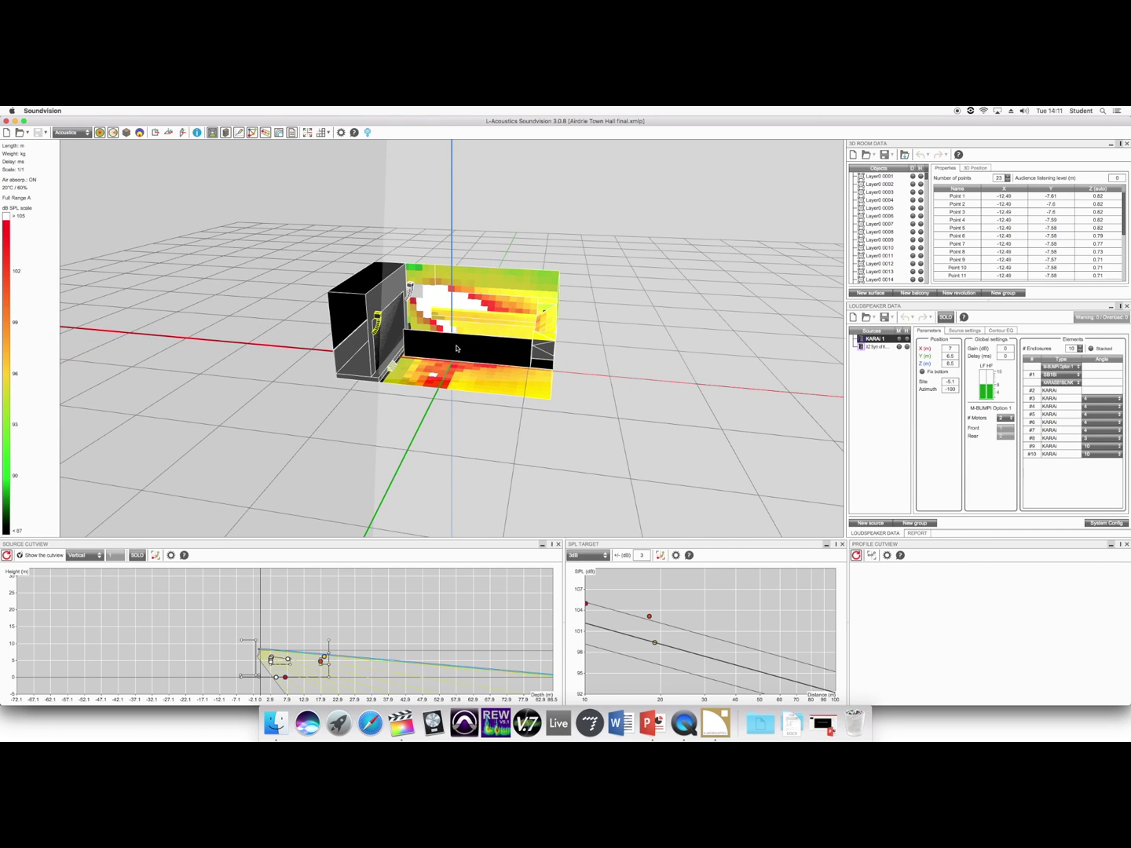
mouse_move(460, 453)
mouse_down()
mouse_move(477, 451)
mouse_move(455, 449)
mouse_move(462, 443)
mouse_move(452, 437)
mouse_move(442, 447)
mouse_move(462, 449)
mouse_move(440, 451)
mouse_up()
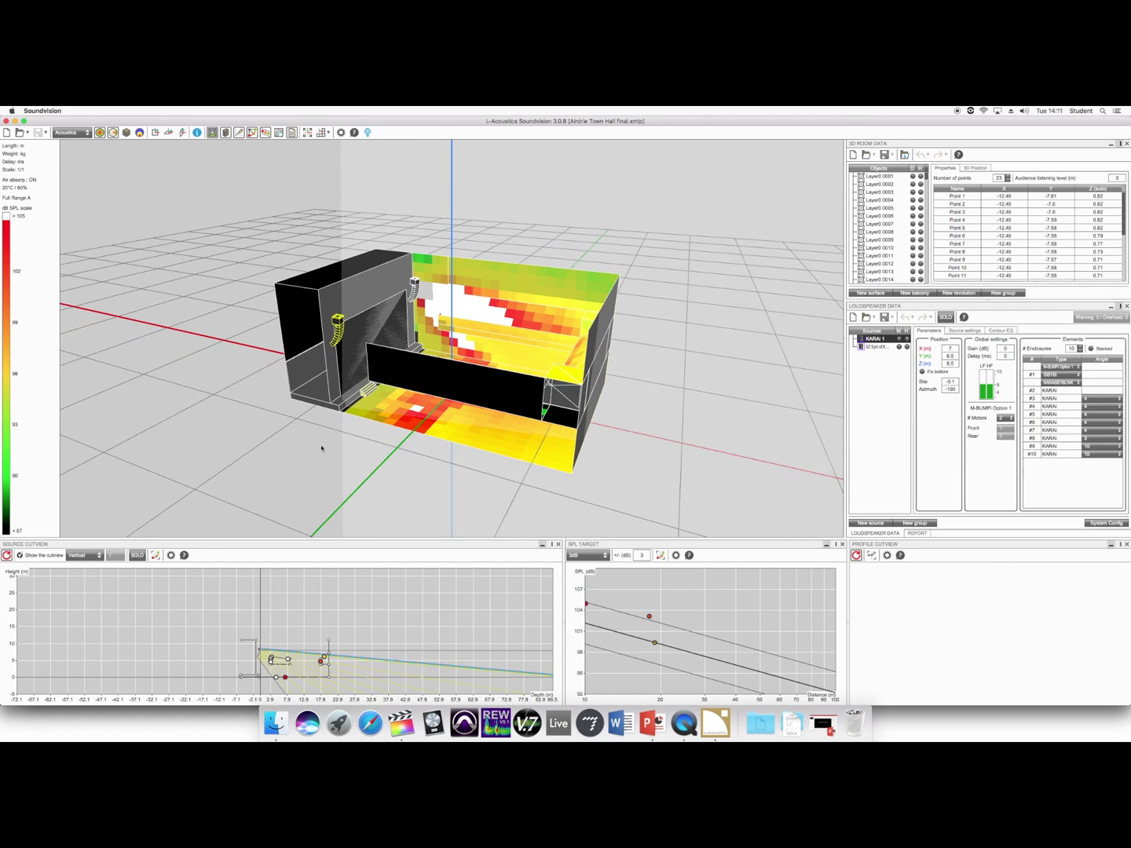